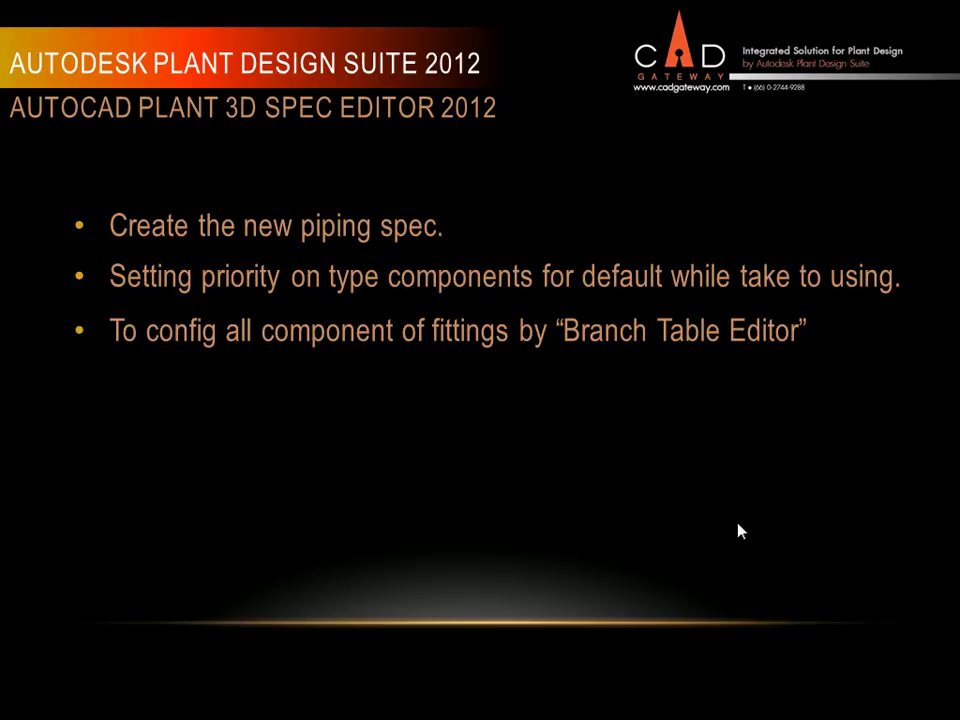
- Switch to the Spec Editor and start creating a new spec
key(super)
click(372, 707)
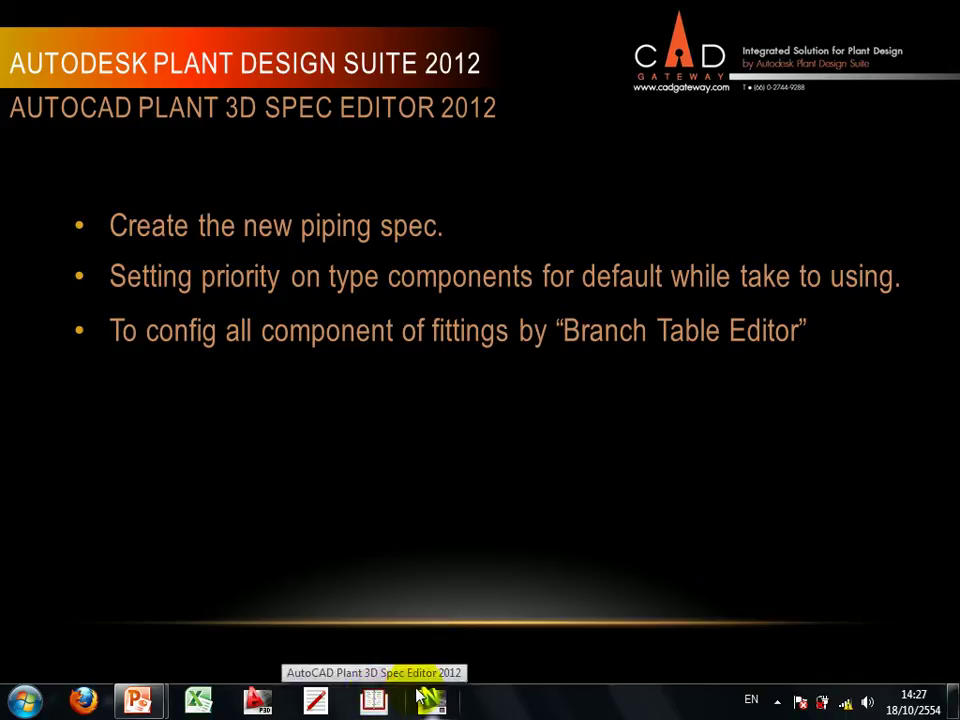
click(514, 439)
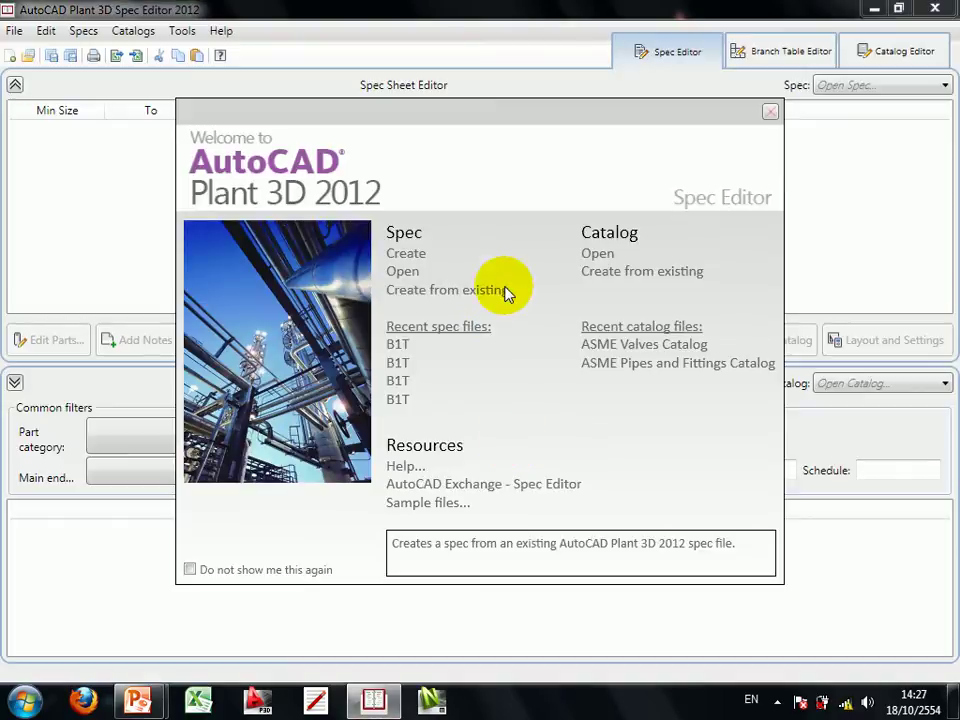
click(404, 256)
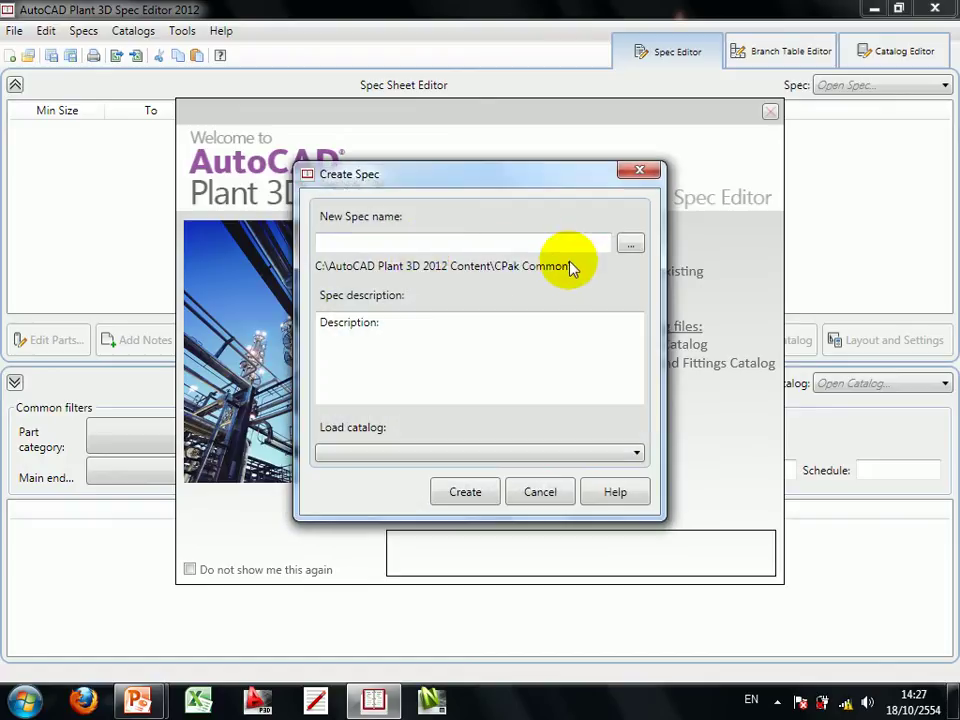
- Browse the save location to C:\P3D2012\Project 3D Piping\Spec Sheets
click(630, 246)
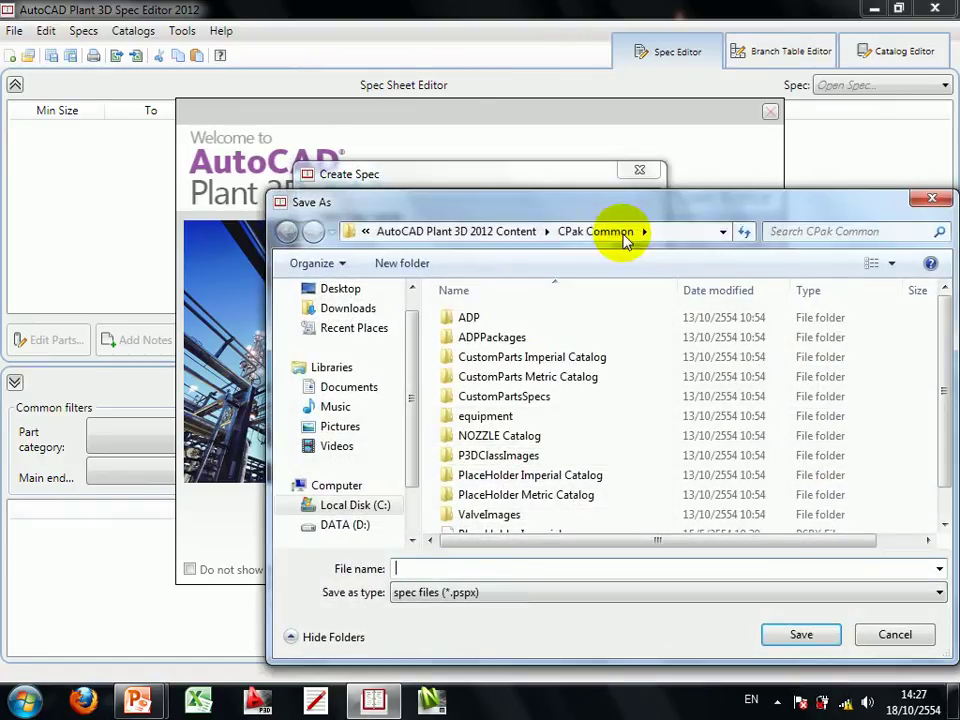
drag(640, 203, 511, 171)
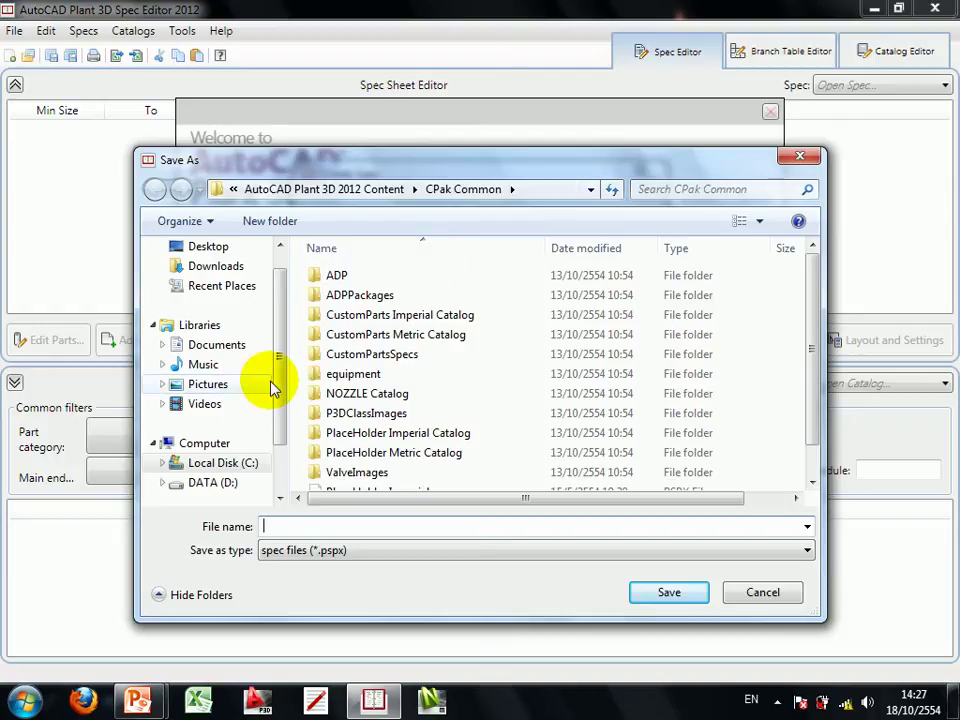
click(248, 464)
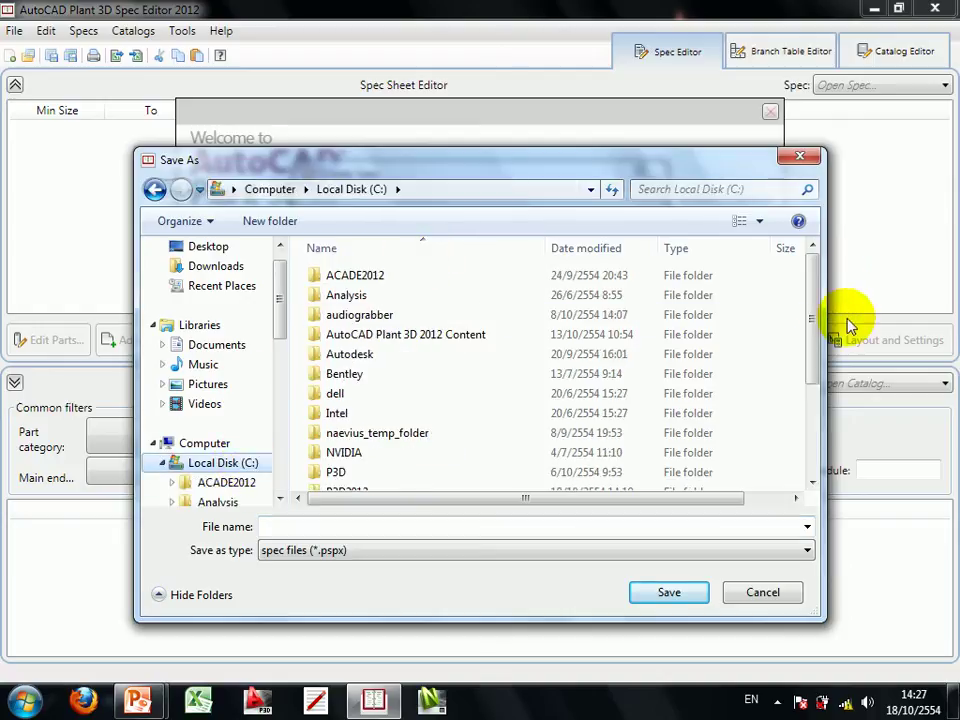
drag(816, 302, 812, 337)
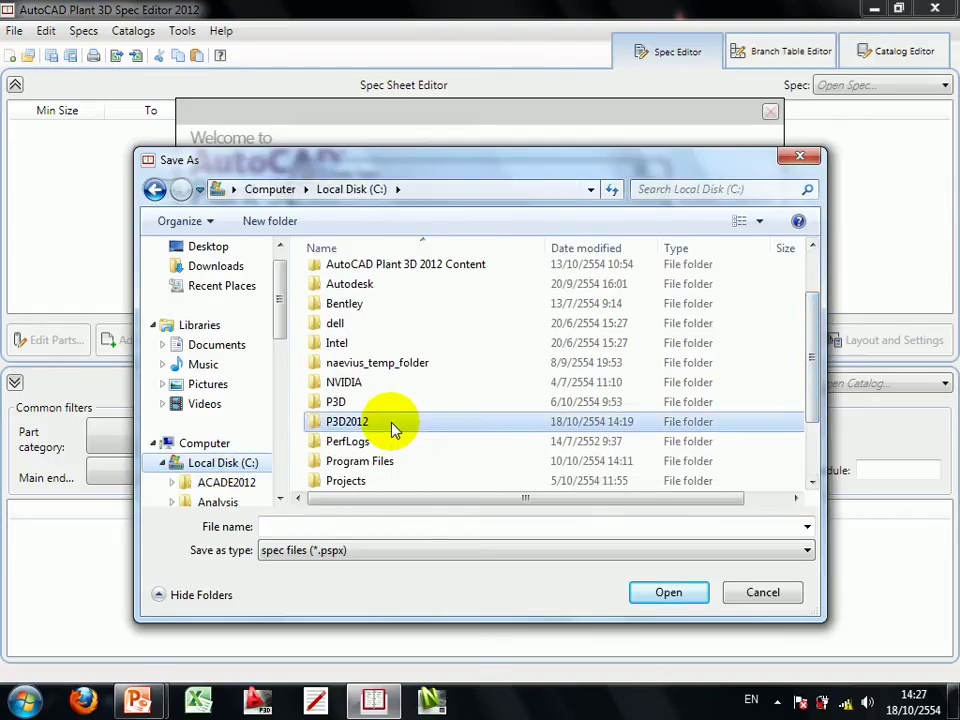
double_click(394, 422)
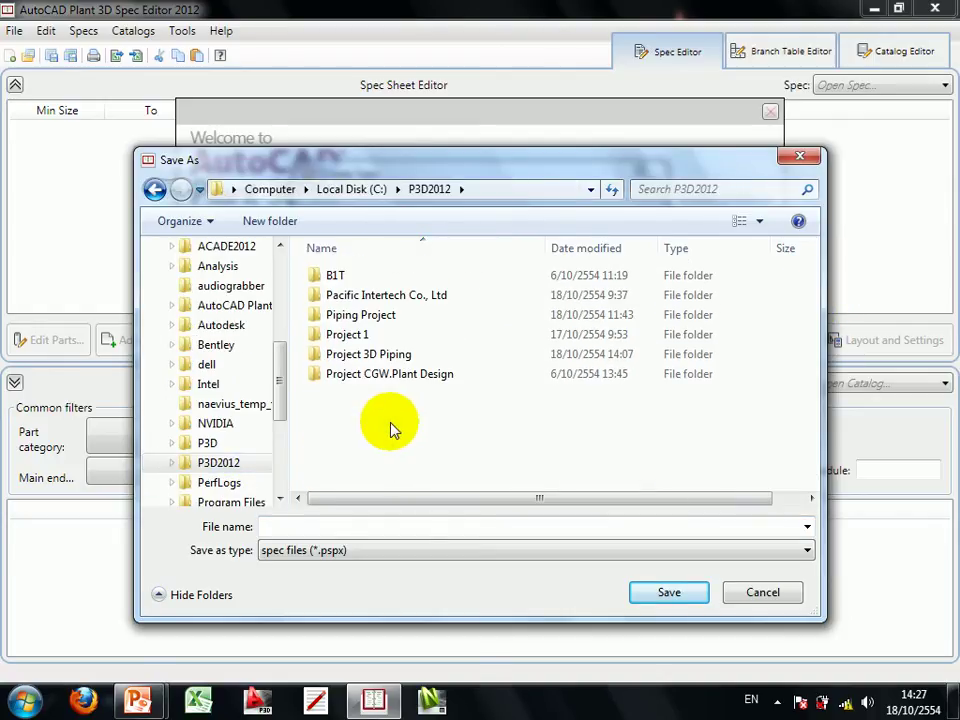
double_click(405, 354)
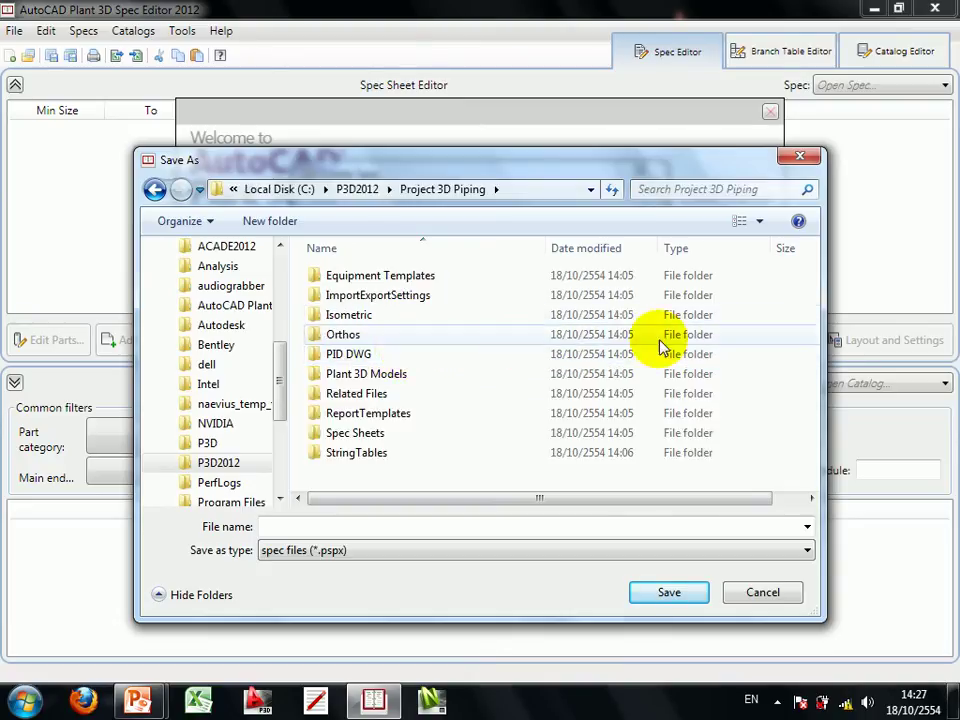
mouse_move(355, 433)
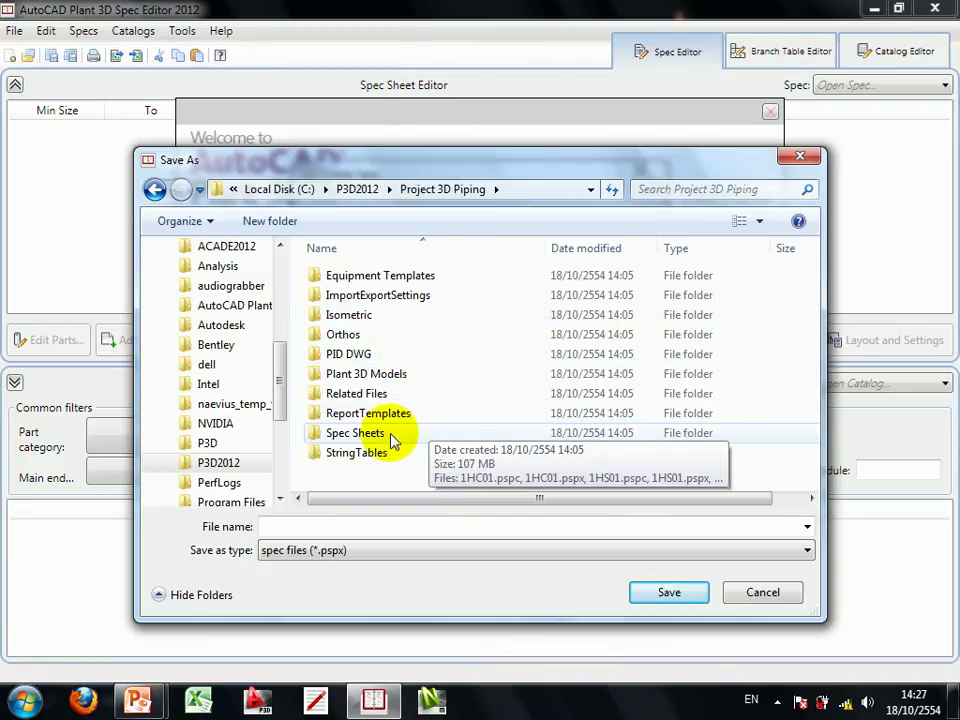
double_click(393, 441)
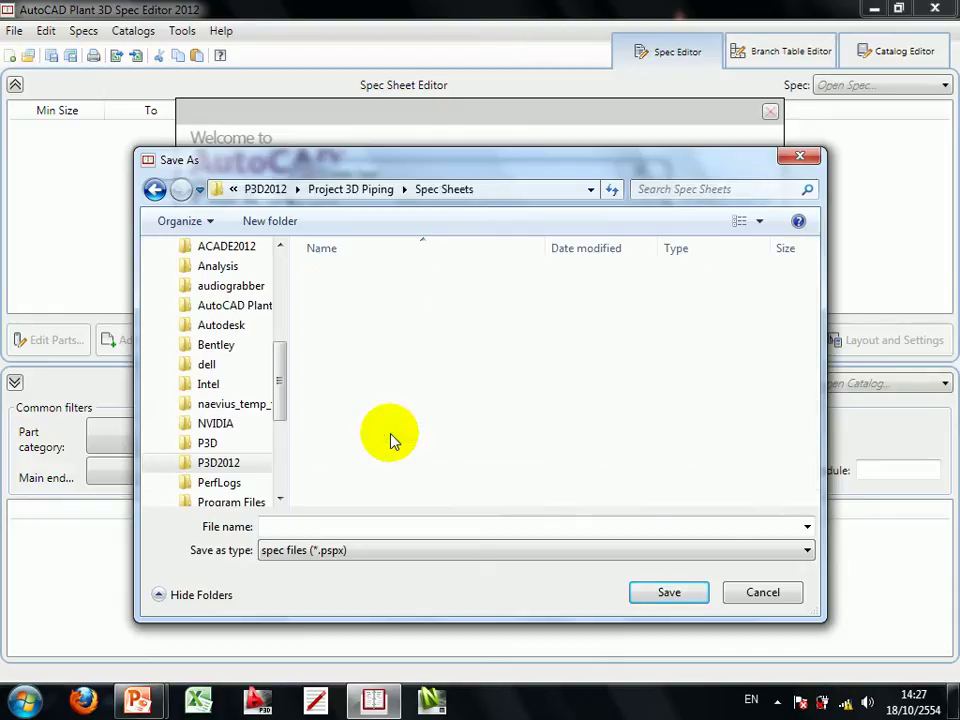
- Name the spec B1T and choose the ASME Pipes and Fittings Catalog to load
click(532, 527)
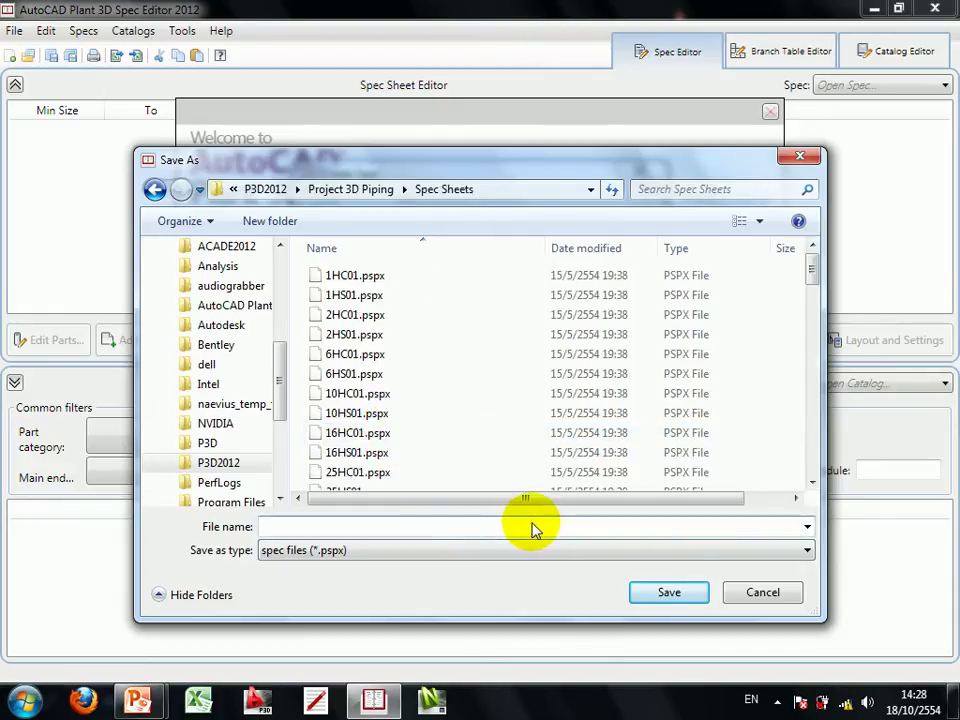
text(b1t)
text(B1T)
click(690, 594)
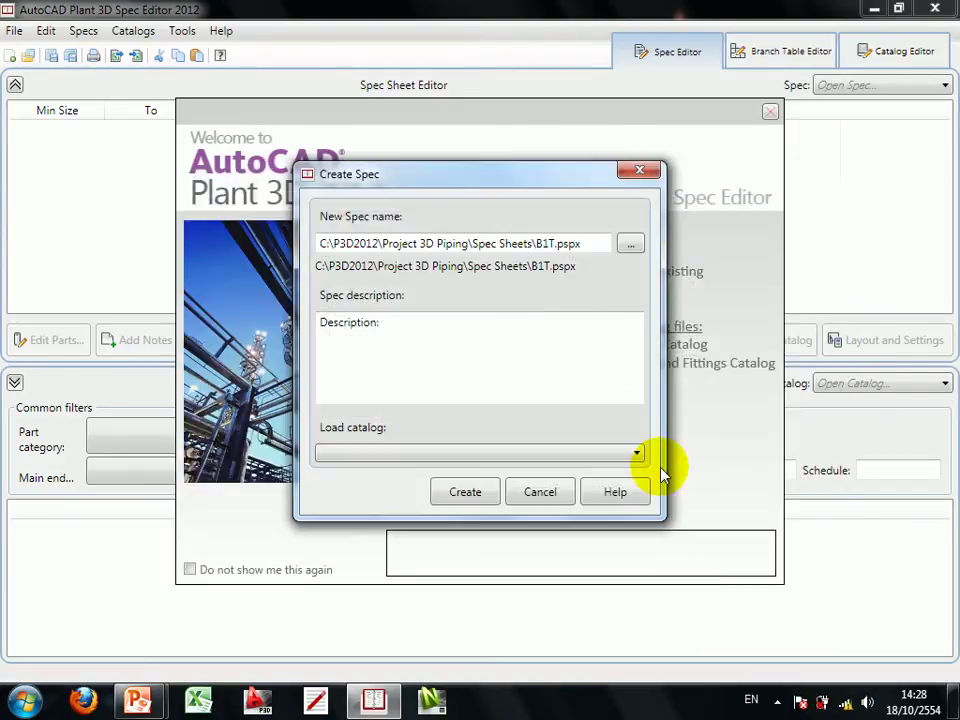
click(451, 455)
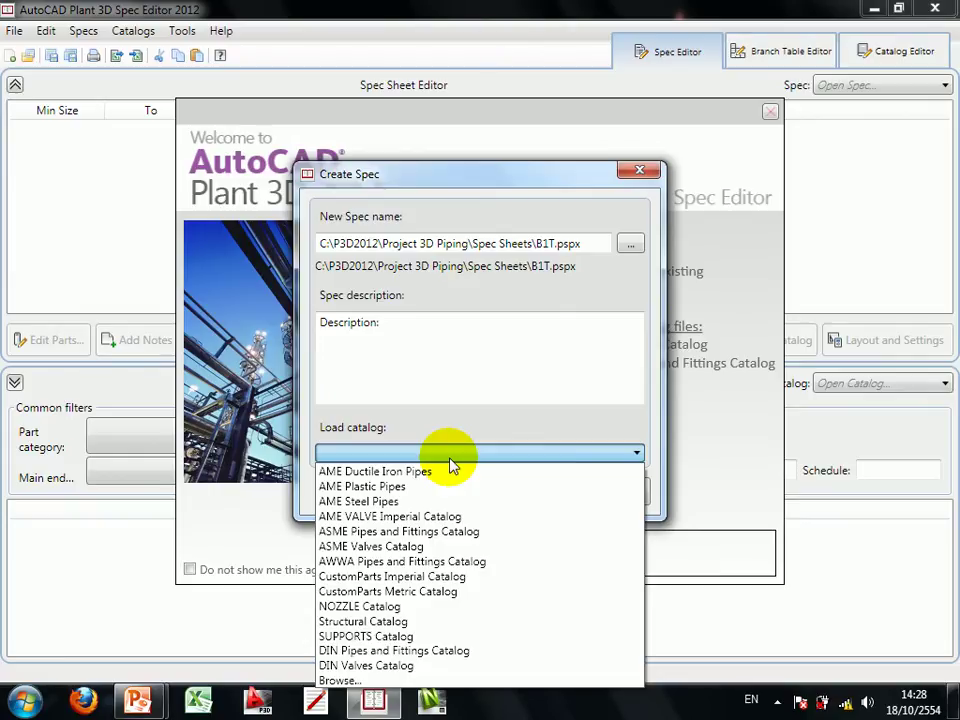
click(464, 532)
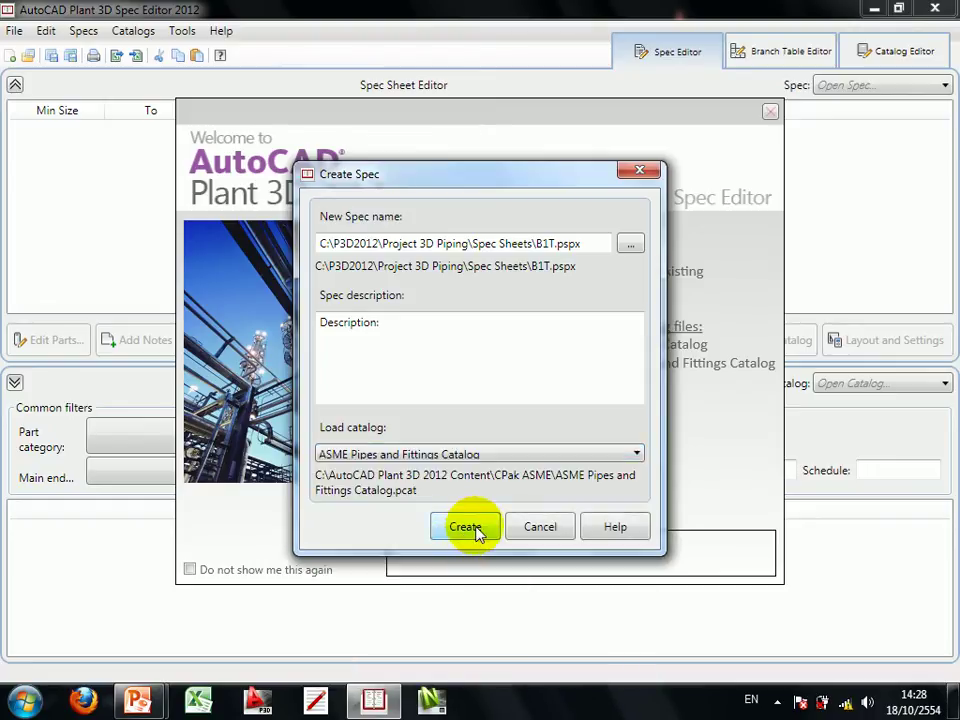
- Create the empty B1T spec with the ASME Pipes and Fittings Catalog, enlarging the catalog parts panel
click(476, 532)
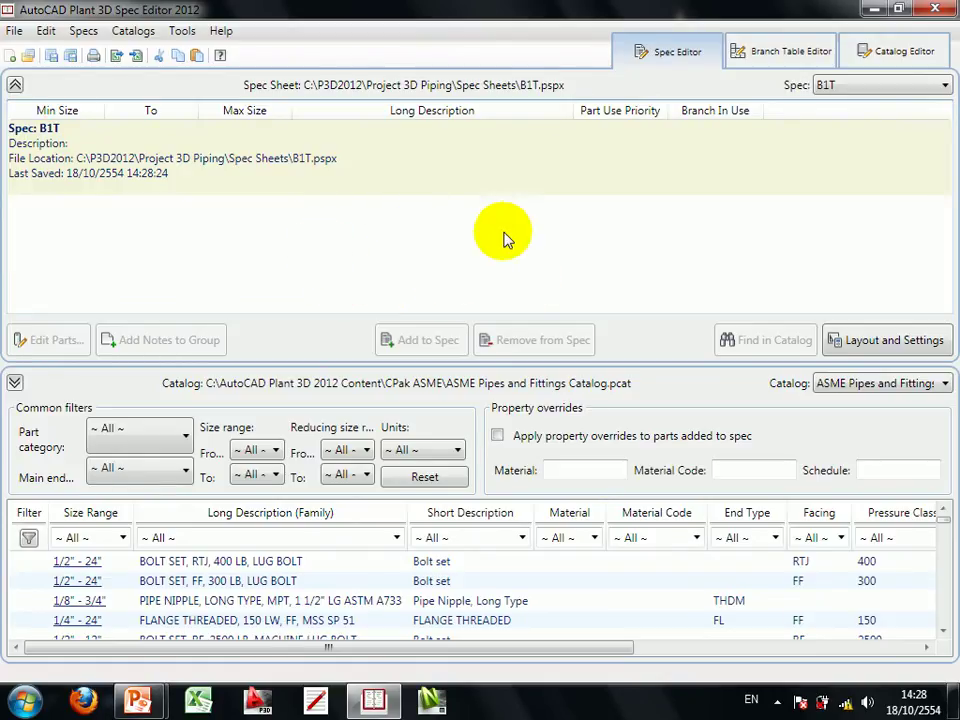
drag(615, 648, 607, 648)
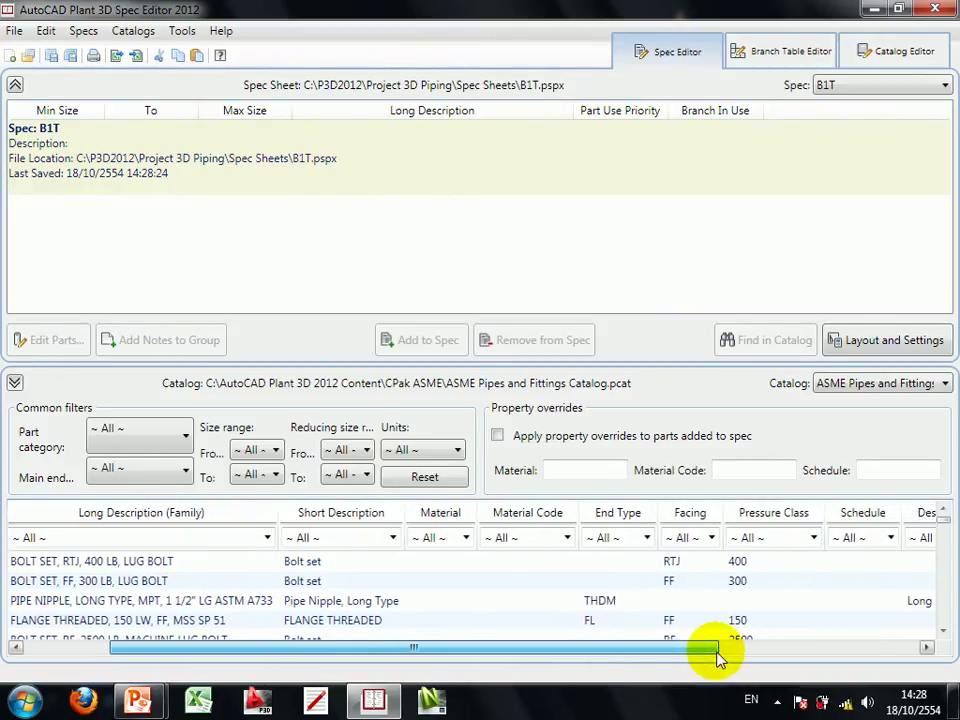
click(882, 388)
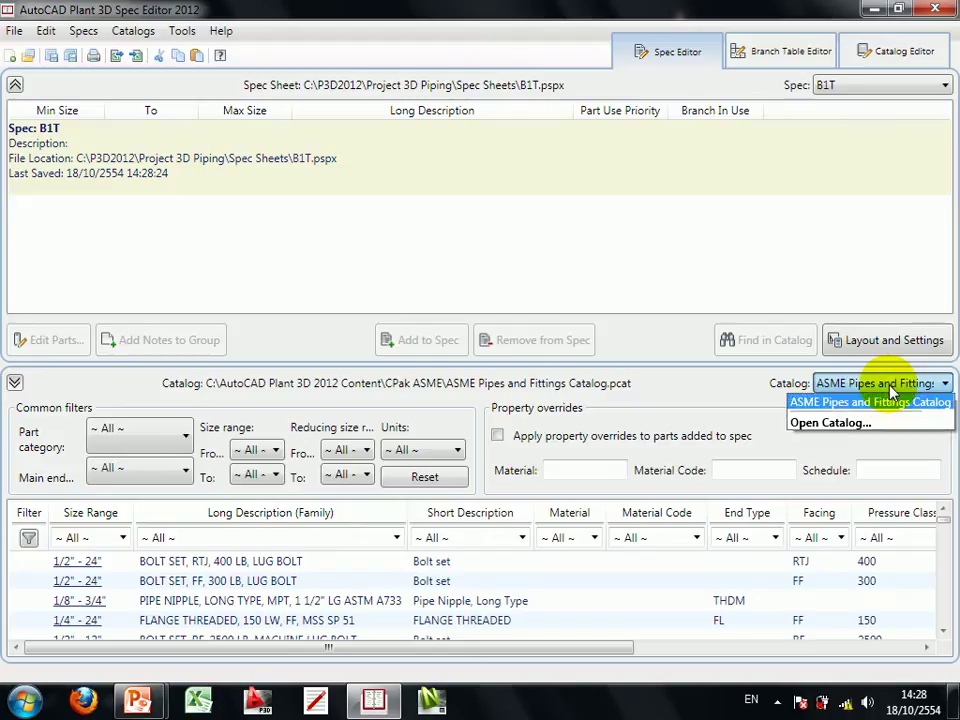
click(890, 392)
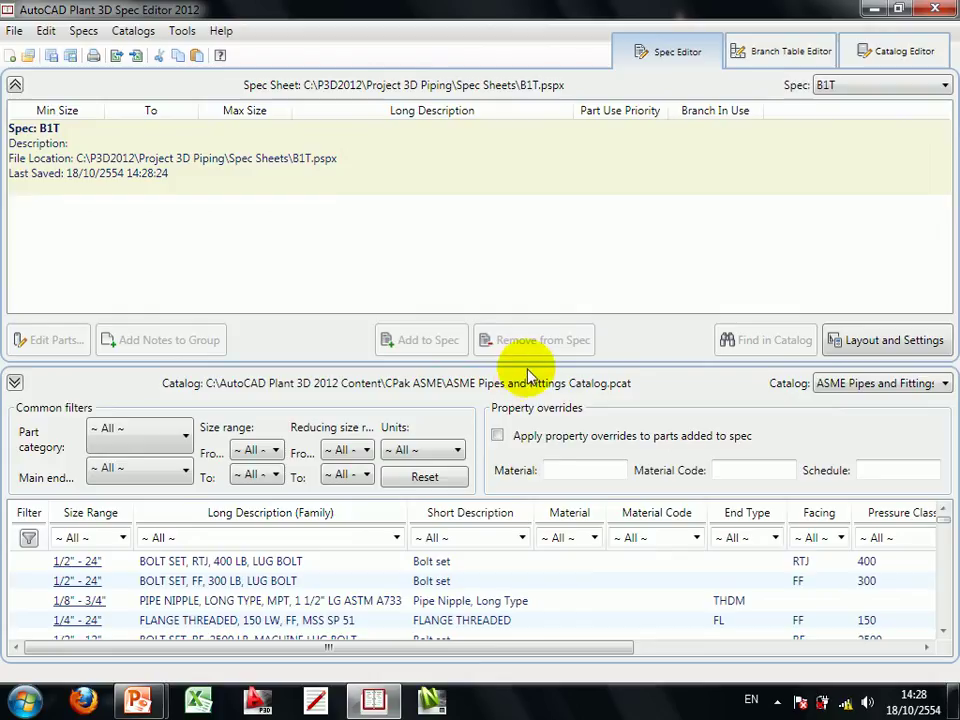
mouse_move(530, 366)
mouse_down()
mouse_move(542, 317)
mouse_move(528, 322)
mouse_up()
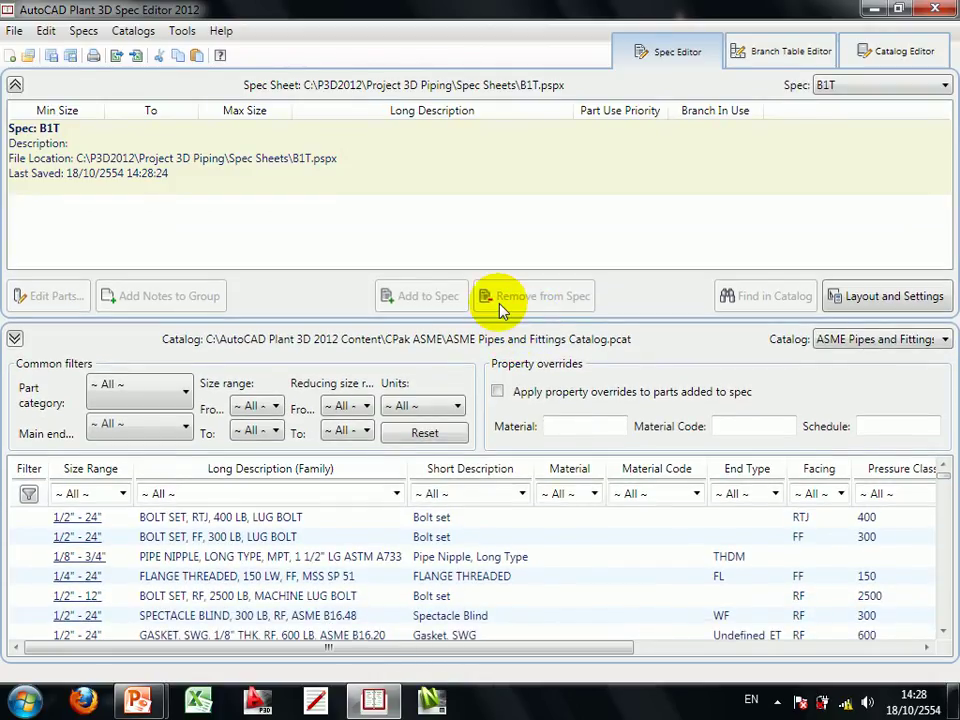
- Filter the catalog to Pipe parts sized 0.5 to 1.5
click(180, 398)
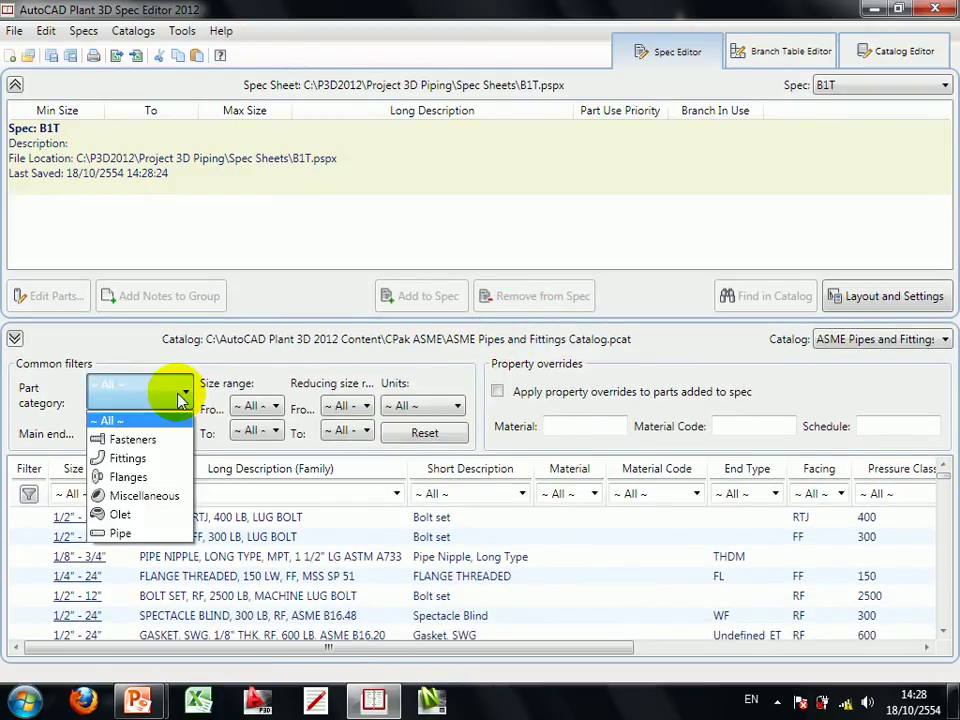
click(145, 540)
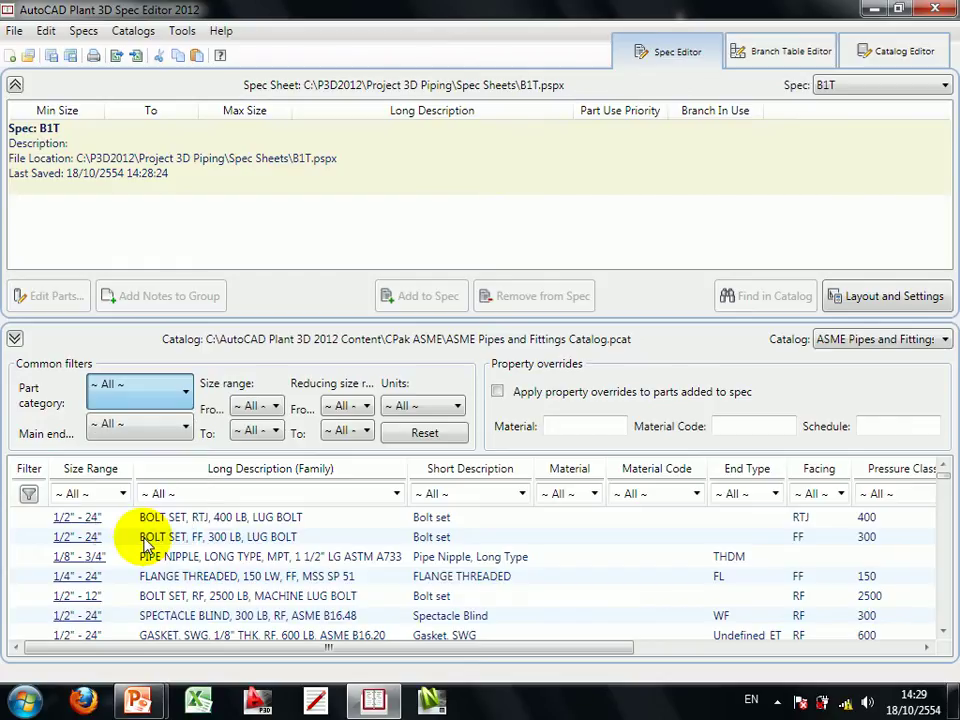
click(270, 405)
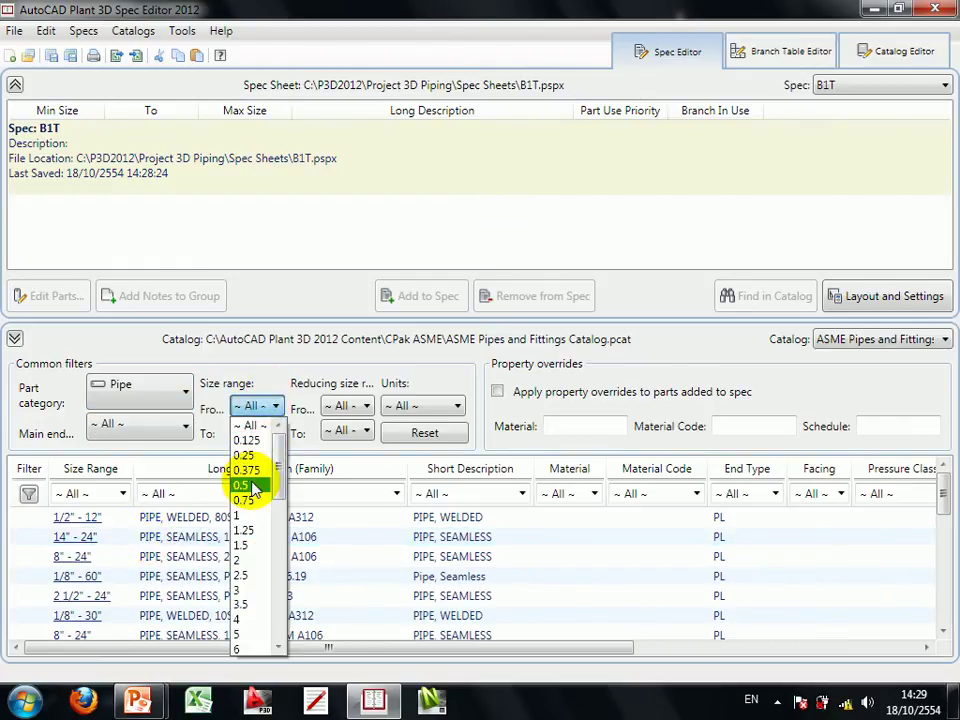
click(253, 486)
click(262, 431)
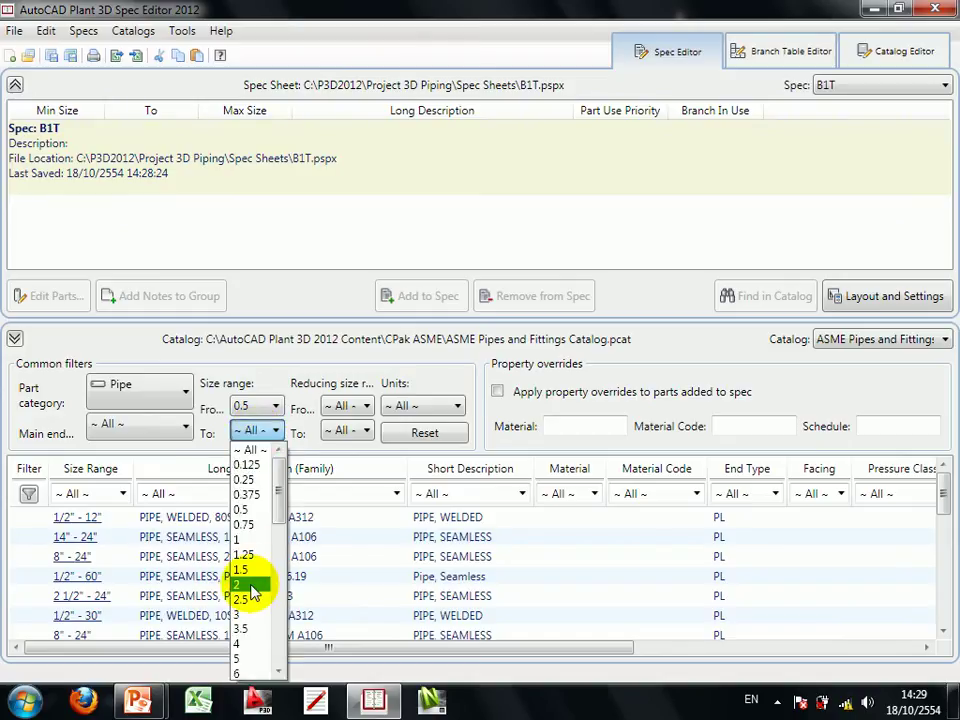
click(248, 570)
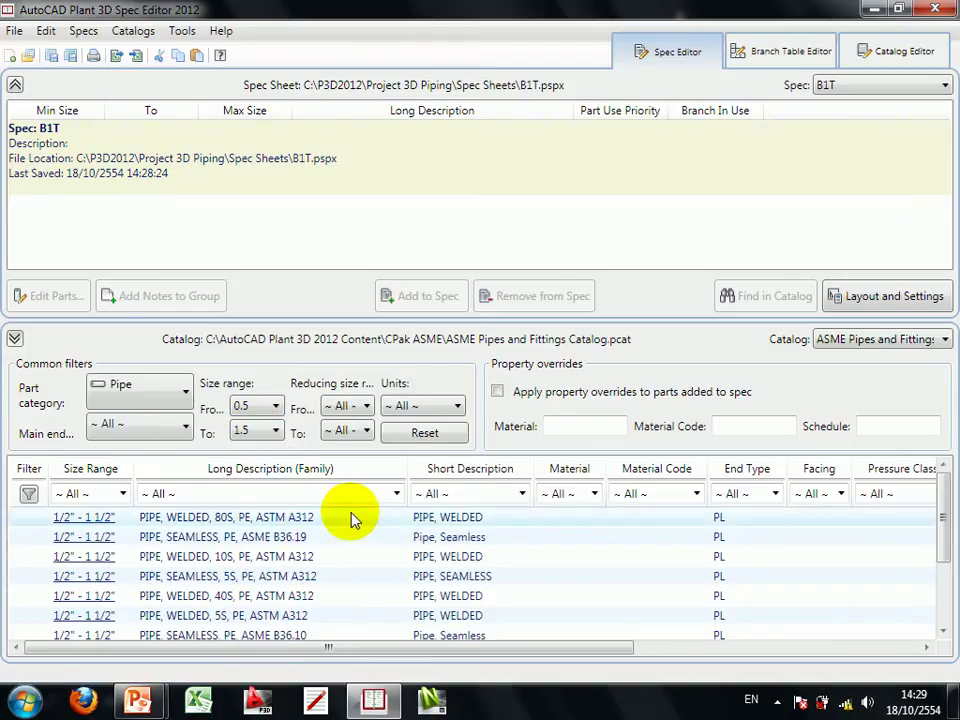
- Enable property overrides with Material CS150, Material Code A106GR.B and Schedule 80
click(558, 394)
click(575, 425)
text(CS150)
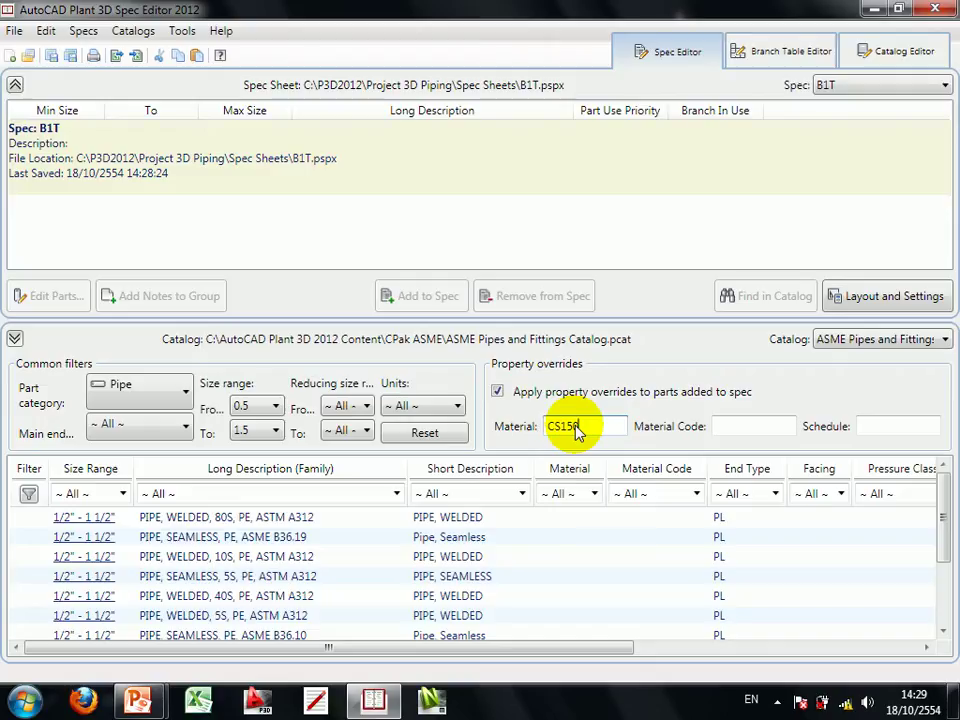
key(Tab)
text(A106GR)
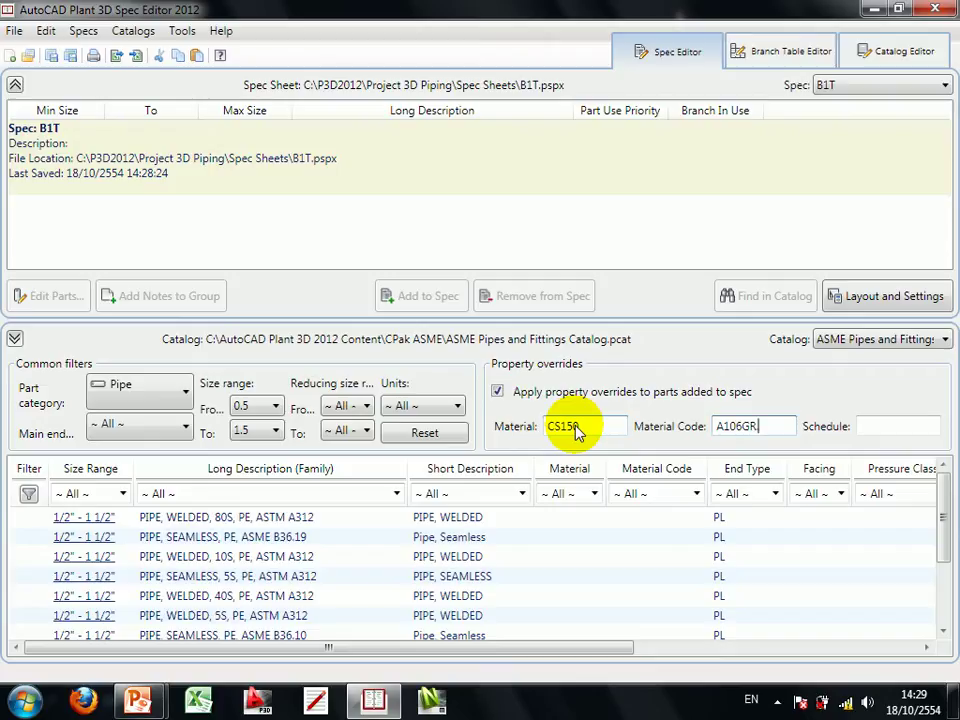
text(.B)
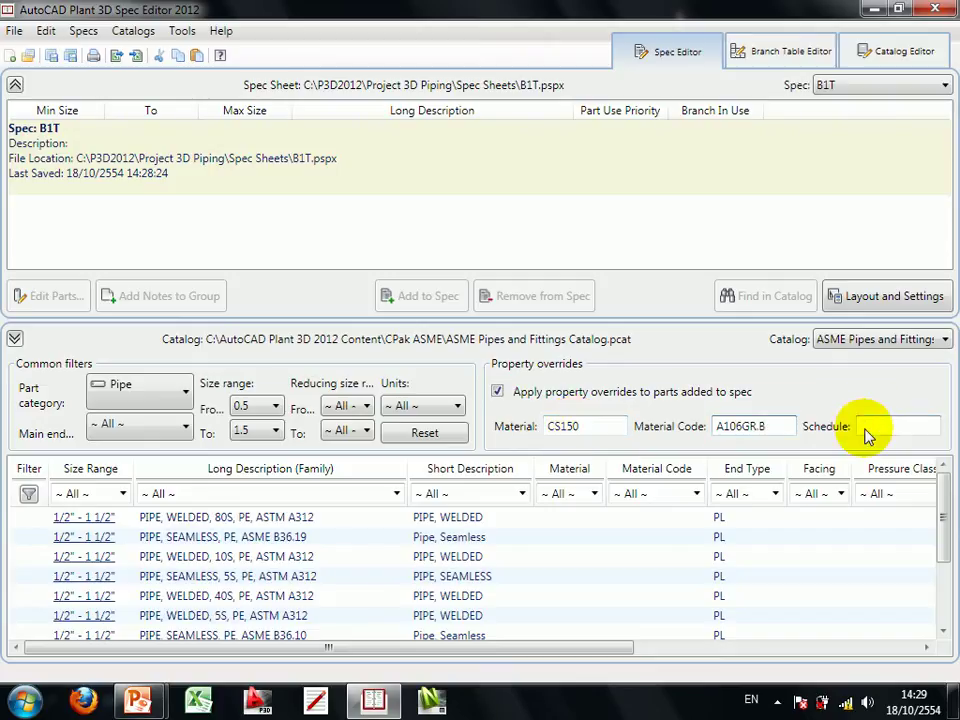
click(864, 430)
text(80)
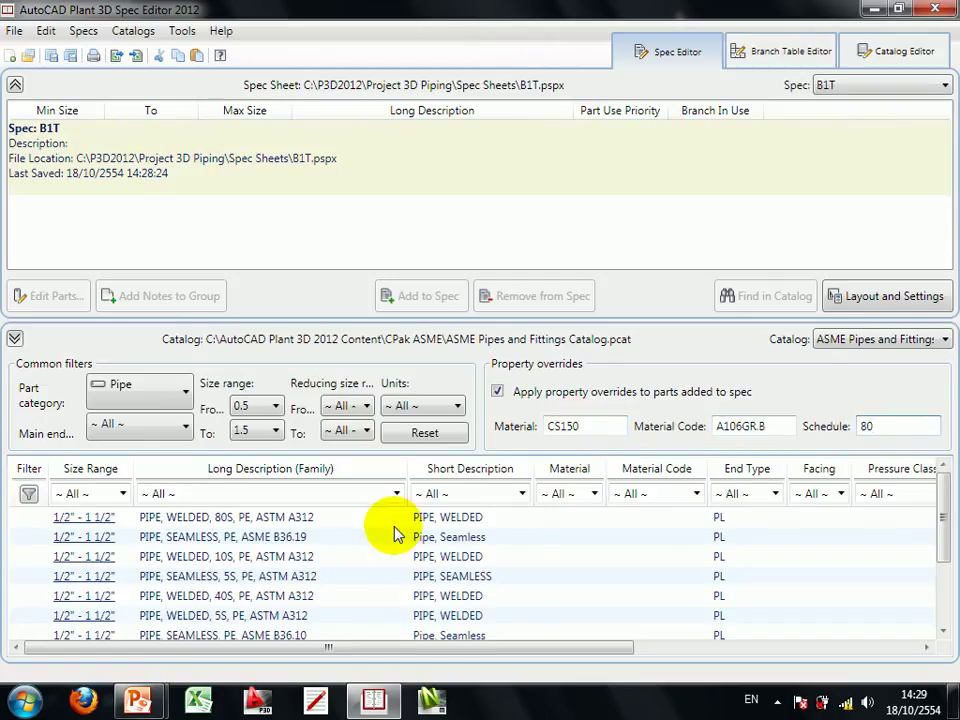
- Add 1/2"–1 1/2" PIPE, SEAMLESS, PE, ASME B36.10 to B1T and clear the schedule 80 override
click(485, 500)
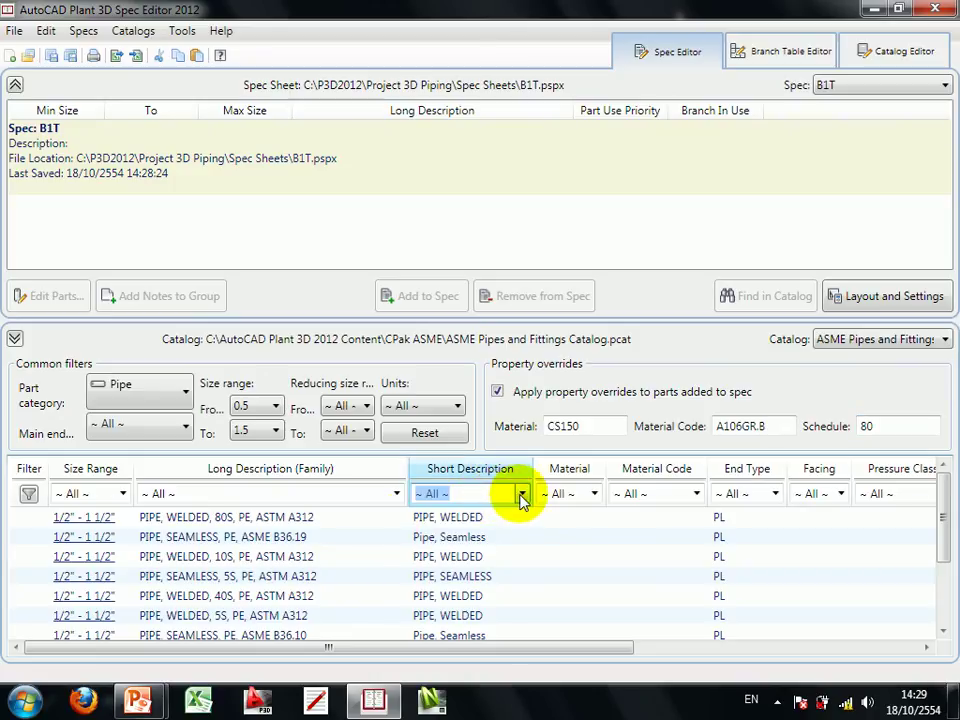
click(521, 497)
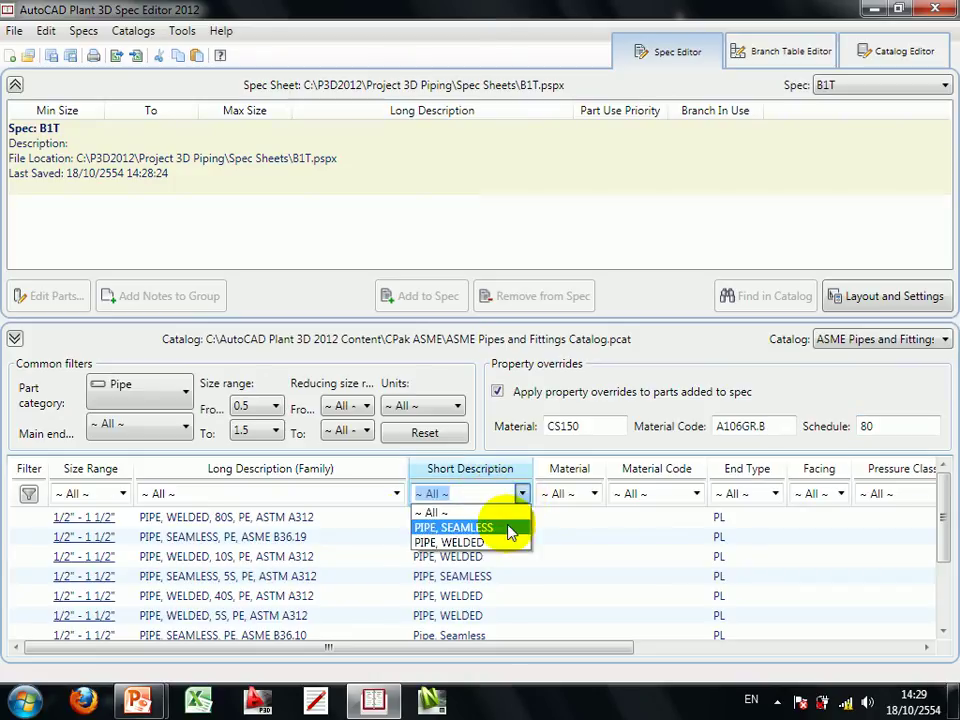
click(508, 528)
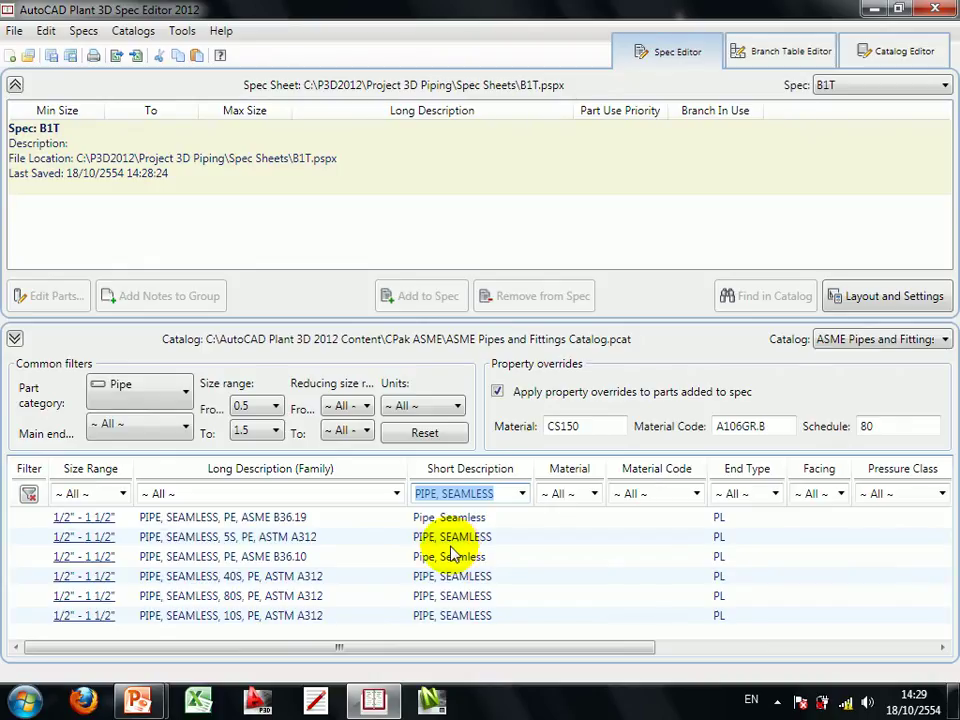
click(290, 565)
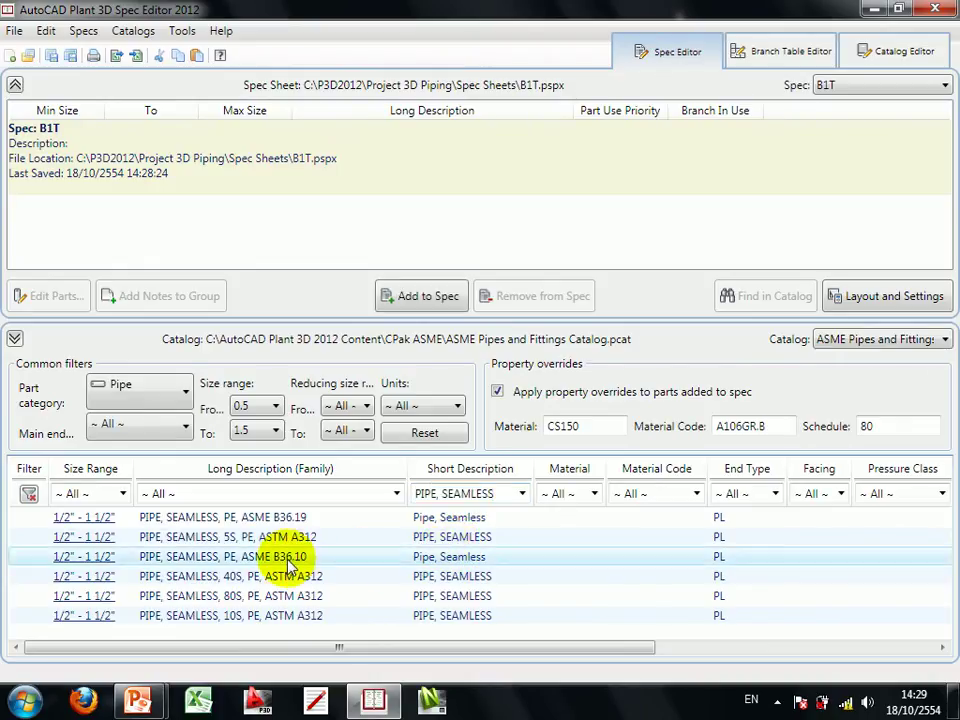
click(408, 298)
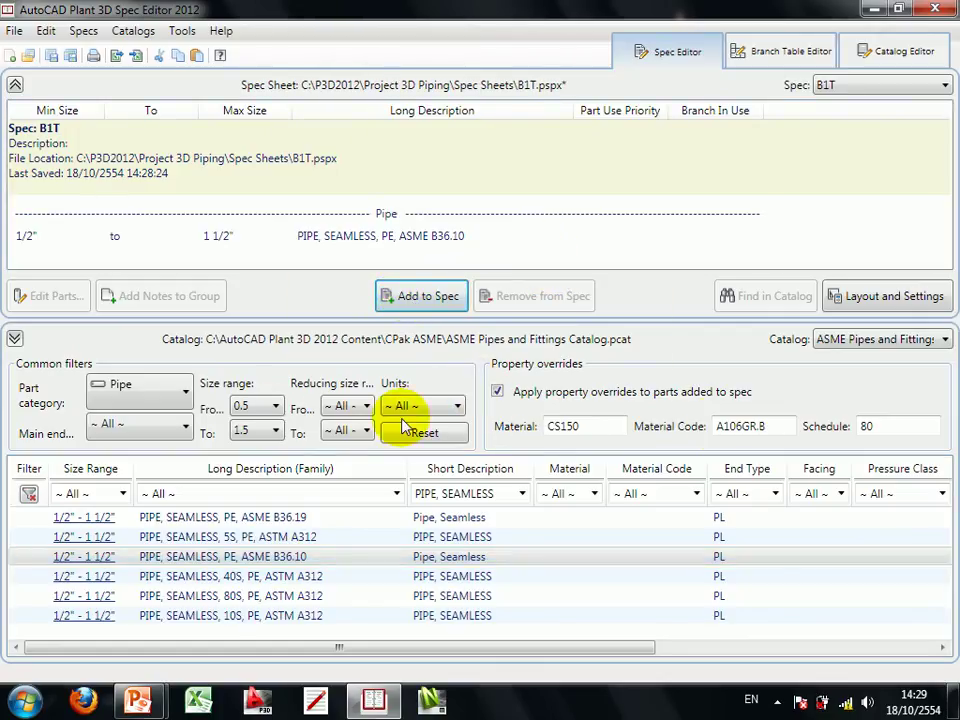
double_click(885, 426)
key(BackSpace)
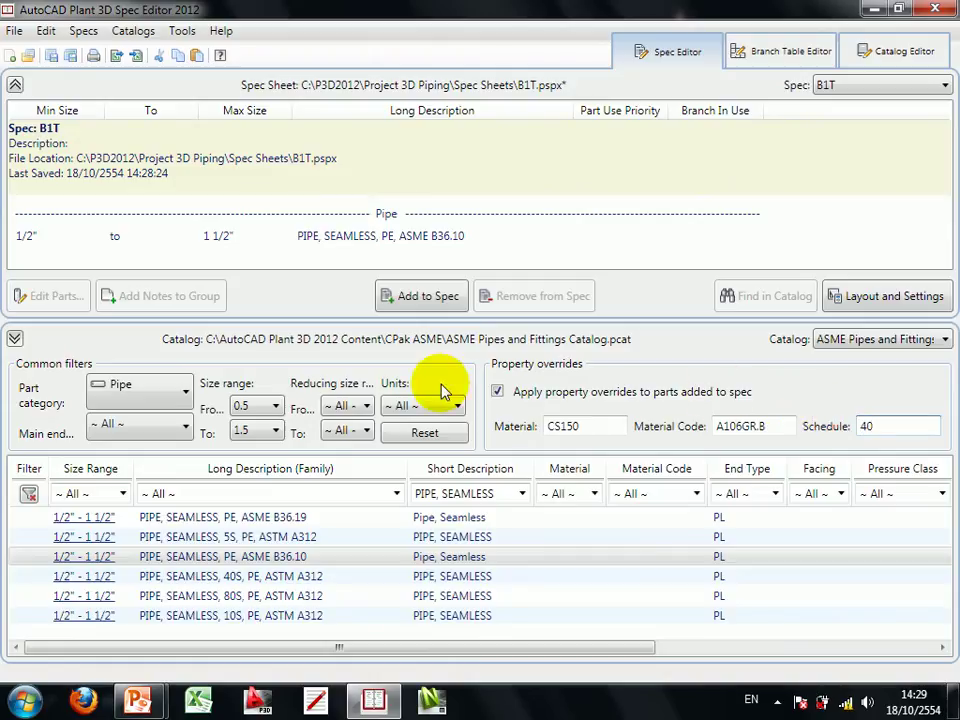
- Filter the catalog to PIPE, SEAMLESS parts sized 2 to 8
click(268, 407)
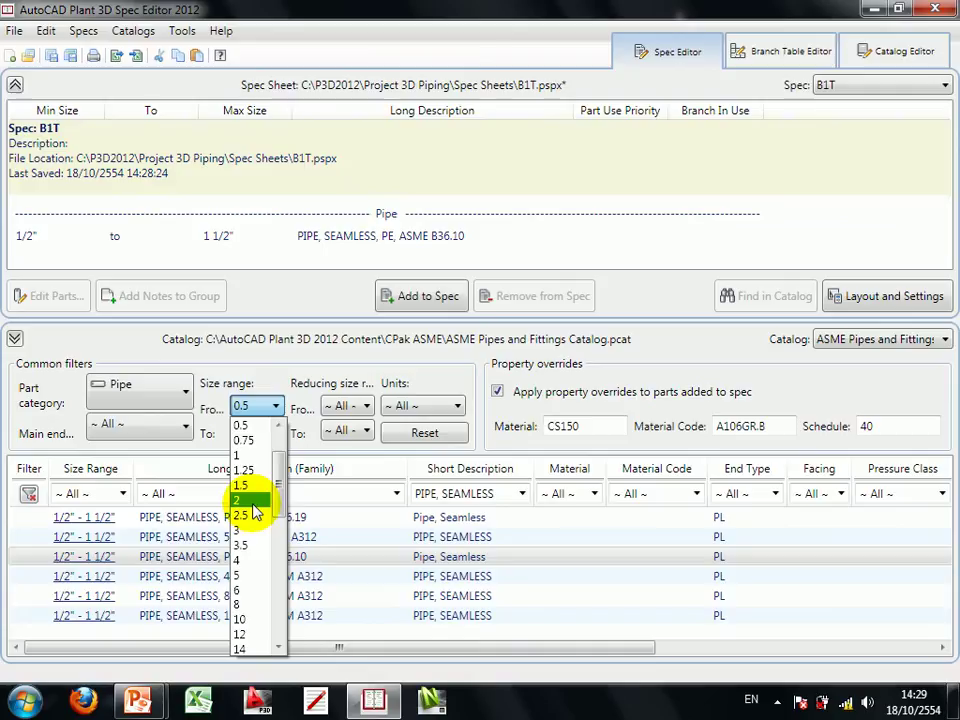
click(254, 508)
click(256, 432)
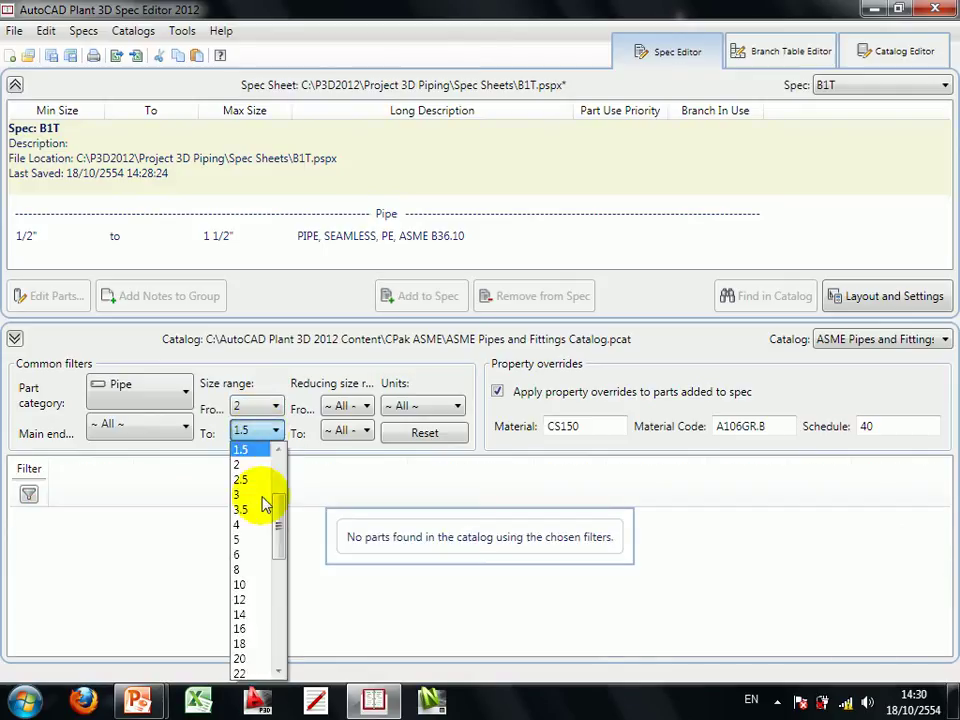
click(250, 570)
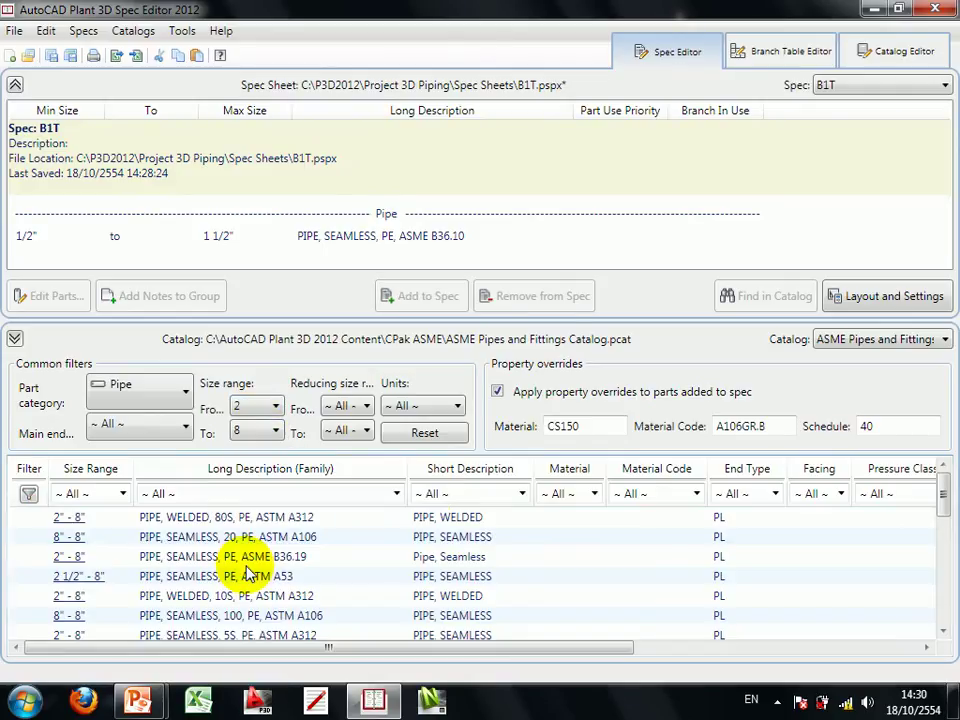
click(522, 495)
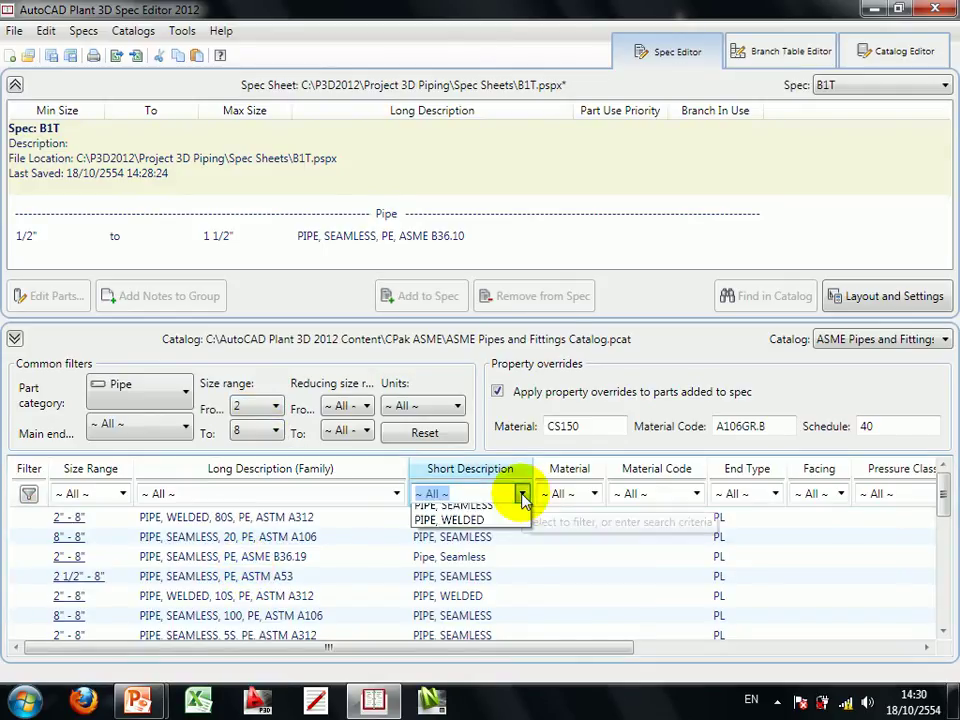
click(502, 525)
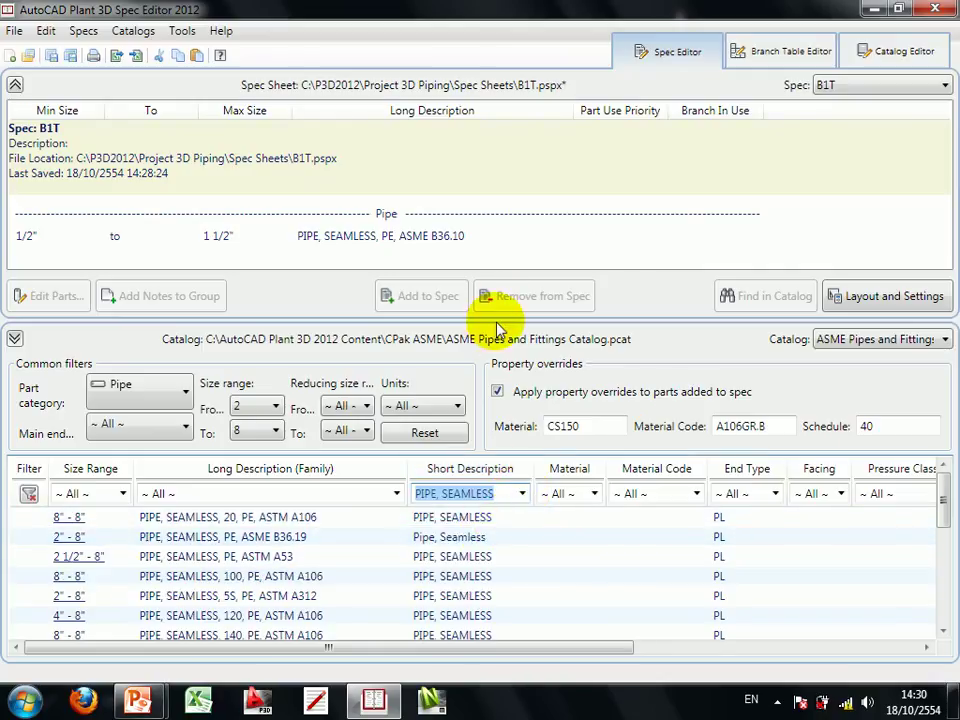
drag(496, 324, 510, 287)
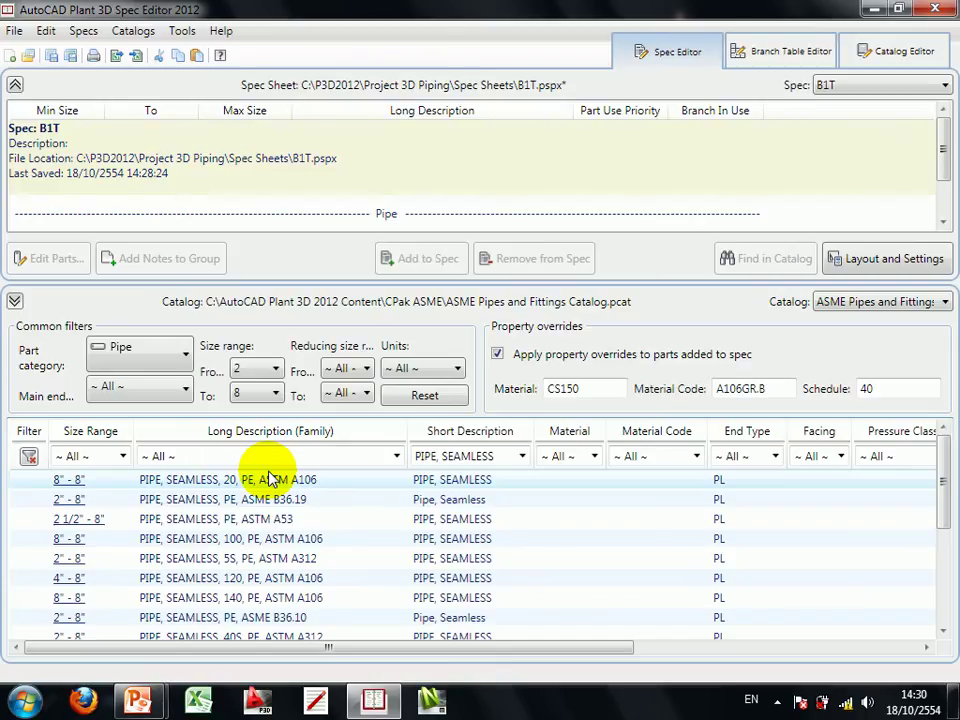
- Add the 2"–8" PIPE, SEAMLESS, PE, ASME B36.10 to B1T and turn off property overrides
click(255, 618)
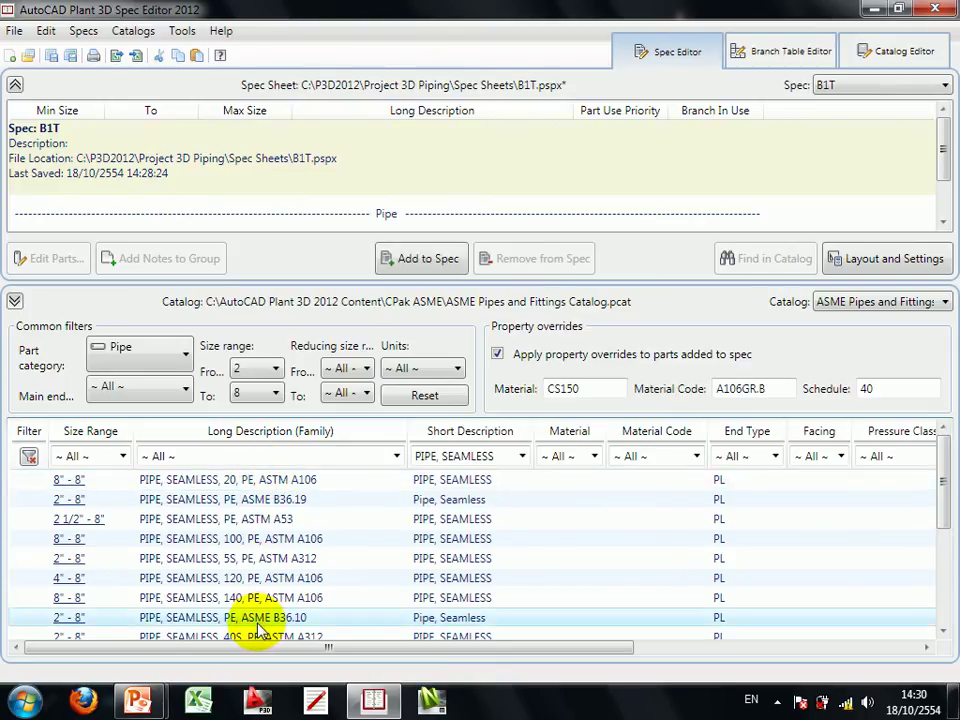
click(428, 258)
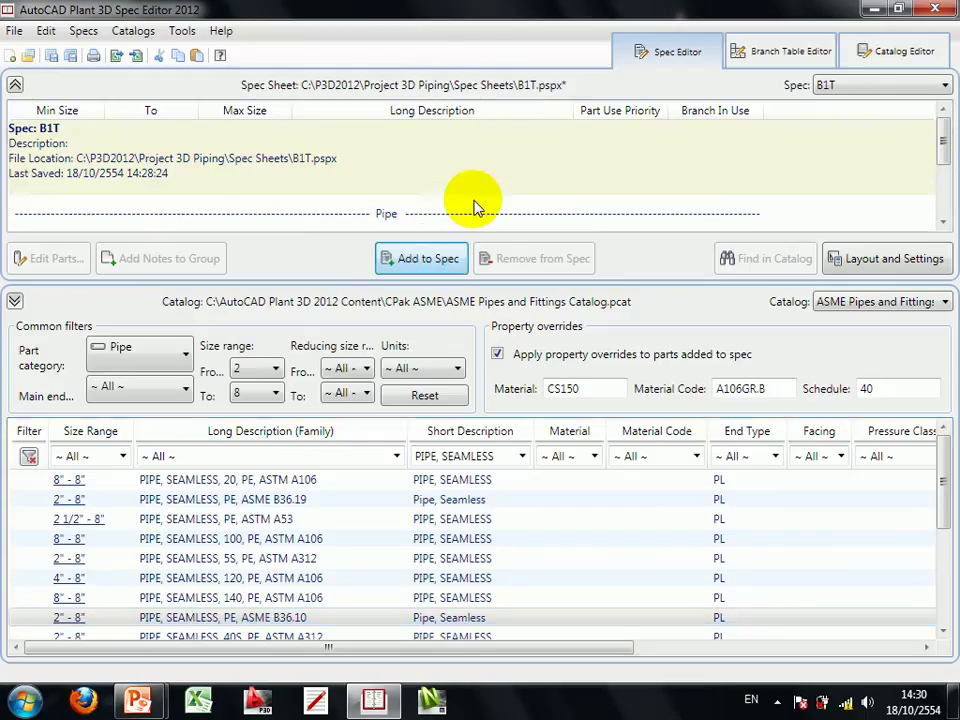
scroll(476, 204, down, 2)
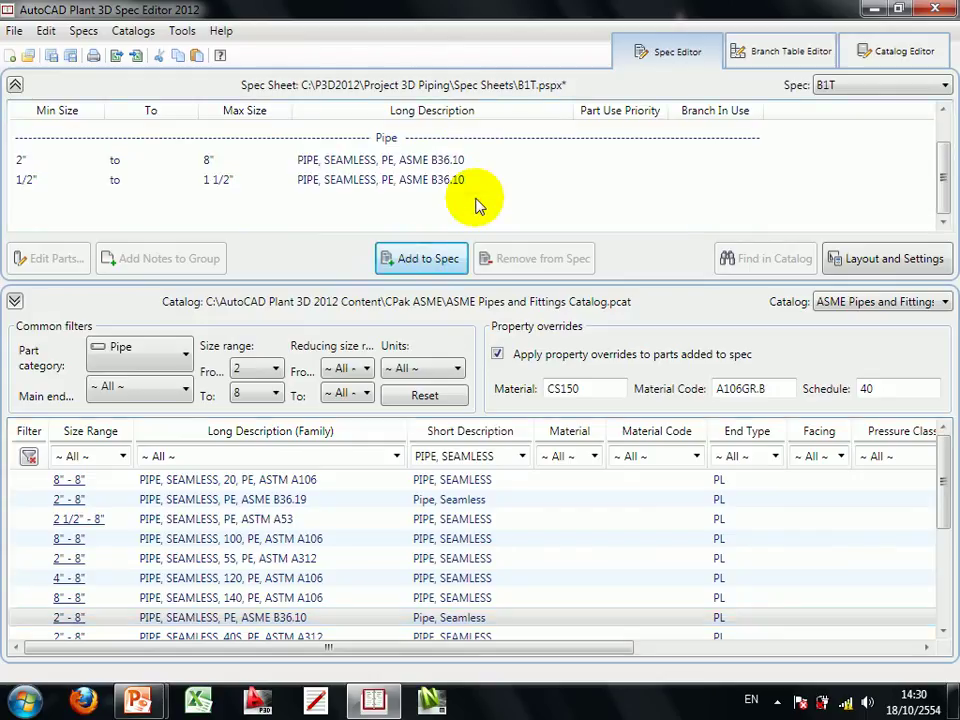
click(497, 353)
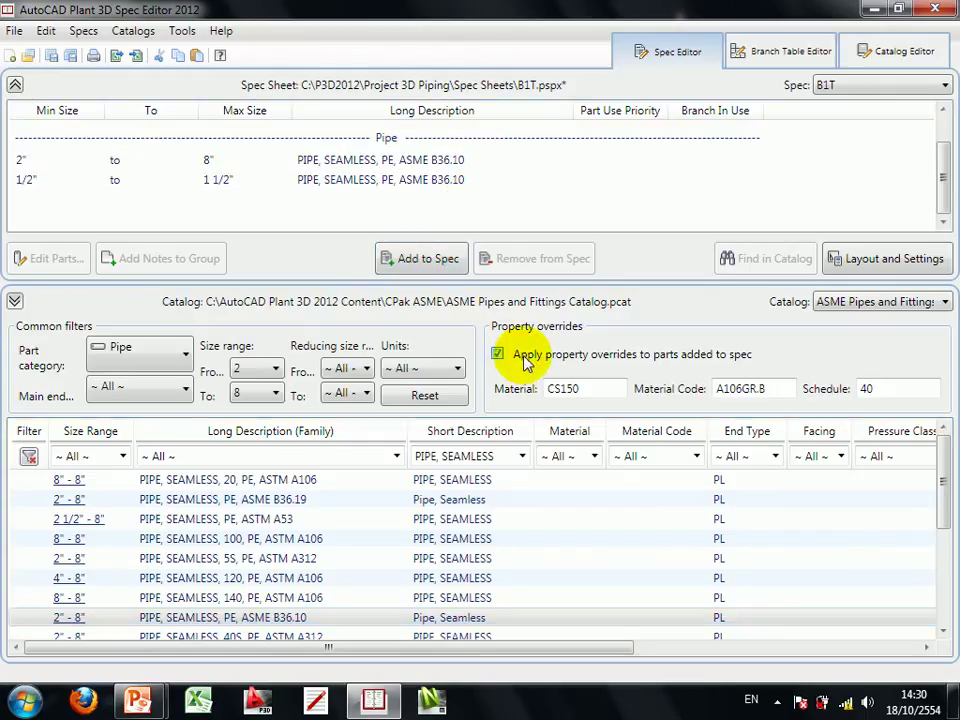
- Switch the catalog to Fittings sized 0.5 to 1.5
click(143, 369)
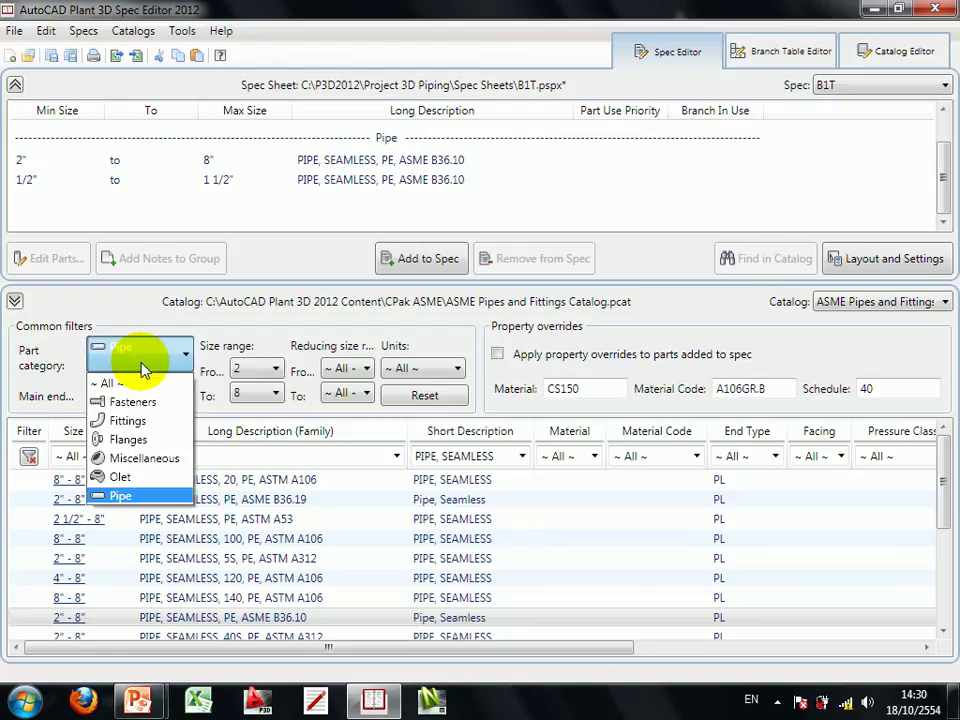
click(128, 422)
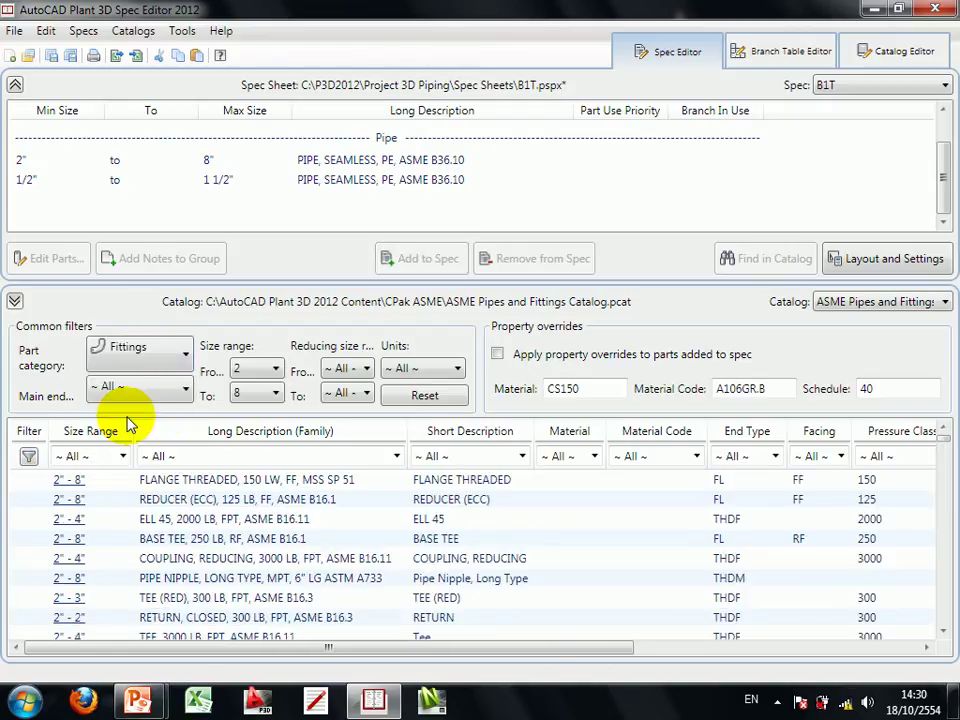
click(252, 372)
scroll(262, 440, up, 2)
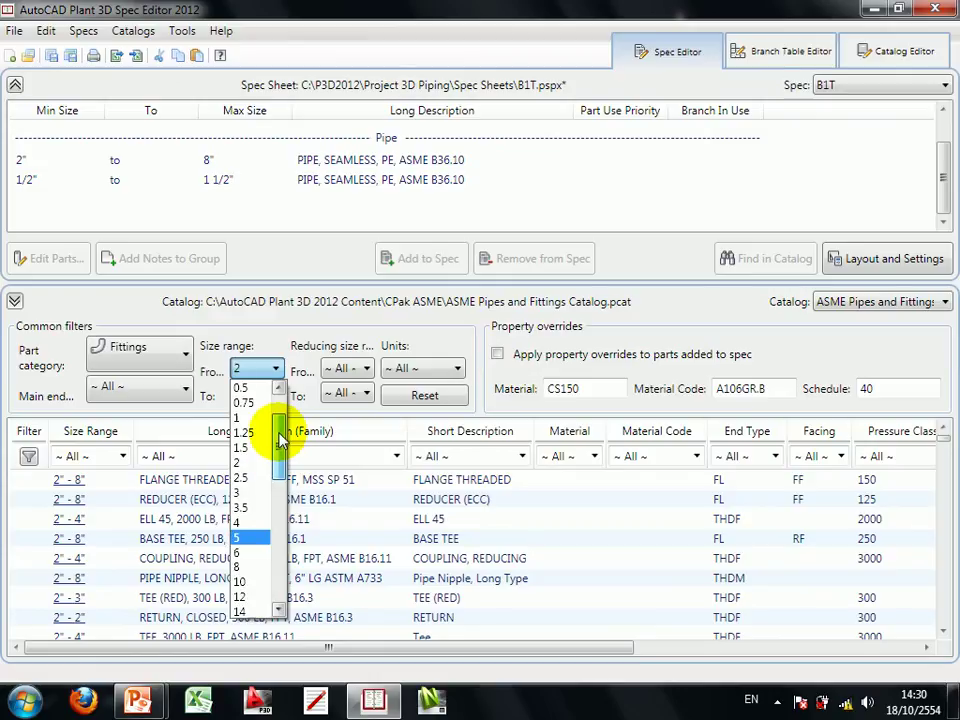
scroll(264, 430, up, 1)
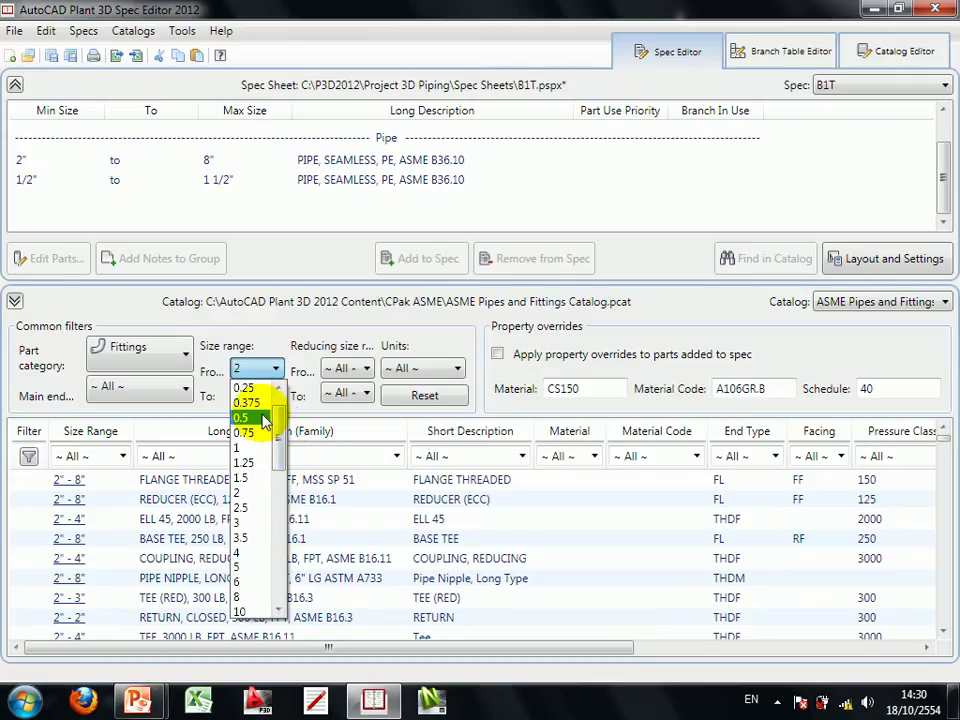
click(265, 416)
click(258, 393)
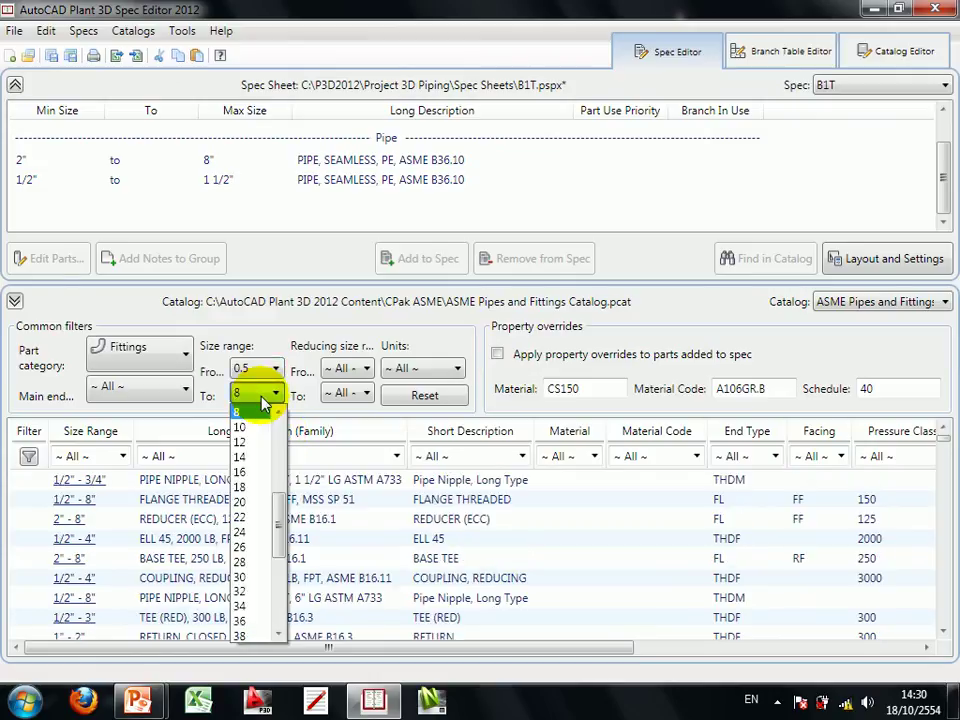
scroll(273, 515, up, 4)
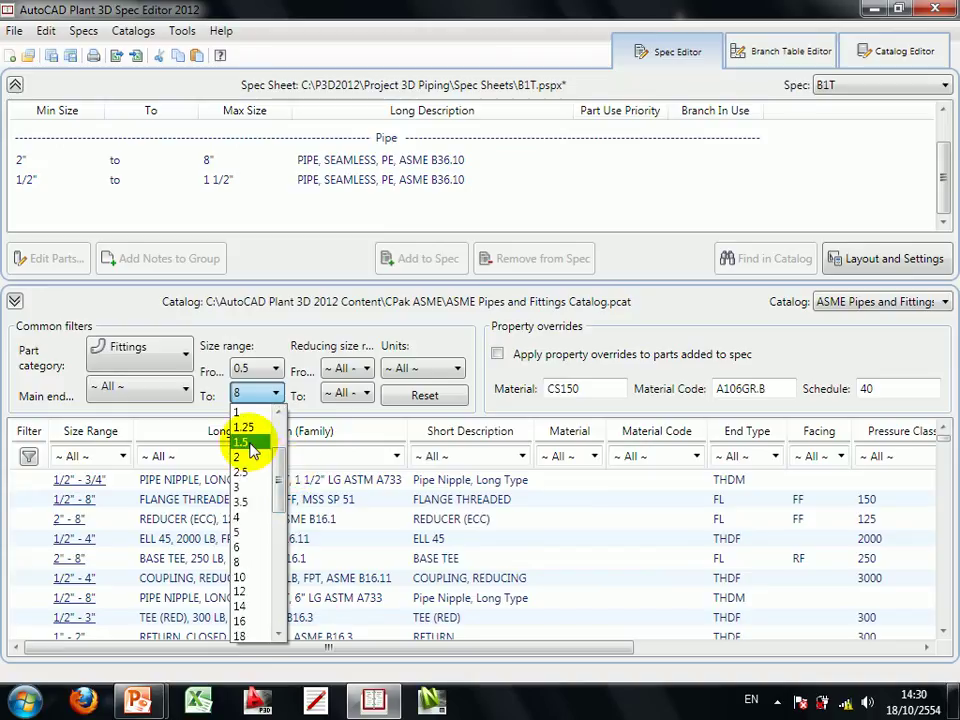
click(250, 450)
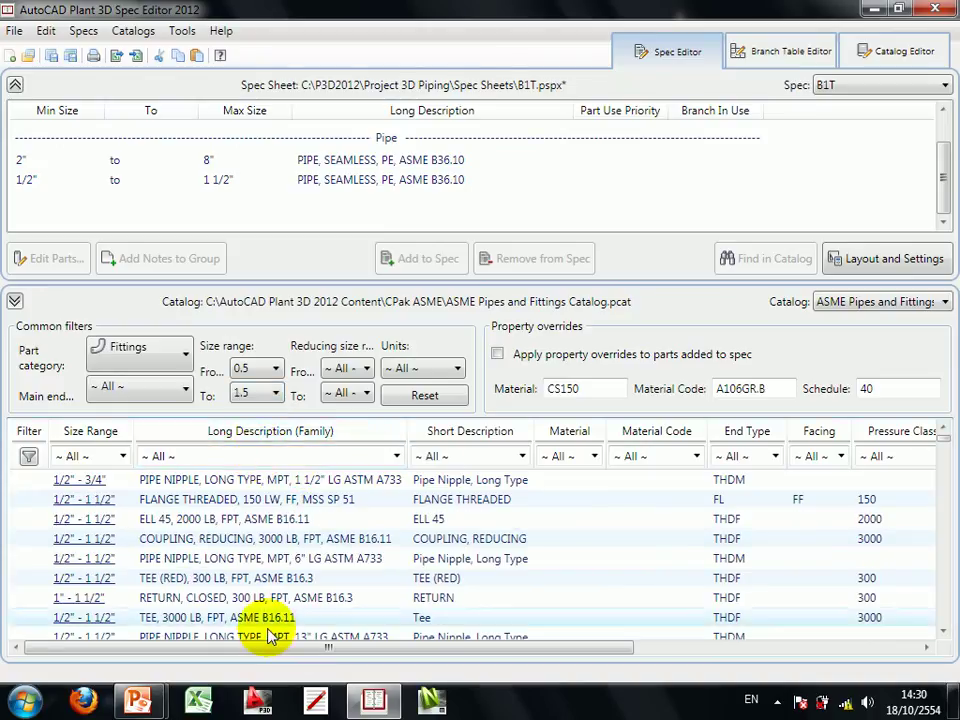
drag(305, 643, 461, 648)
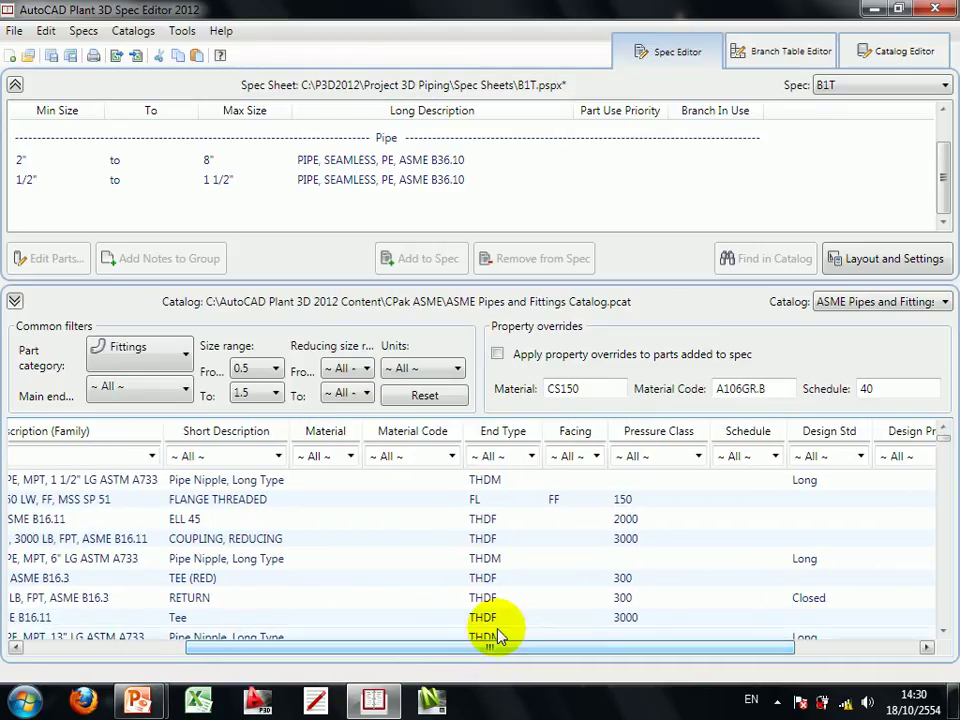
- Filter the fittings to pressure class 3000 and SW end type
click(697, 456)
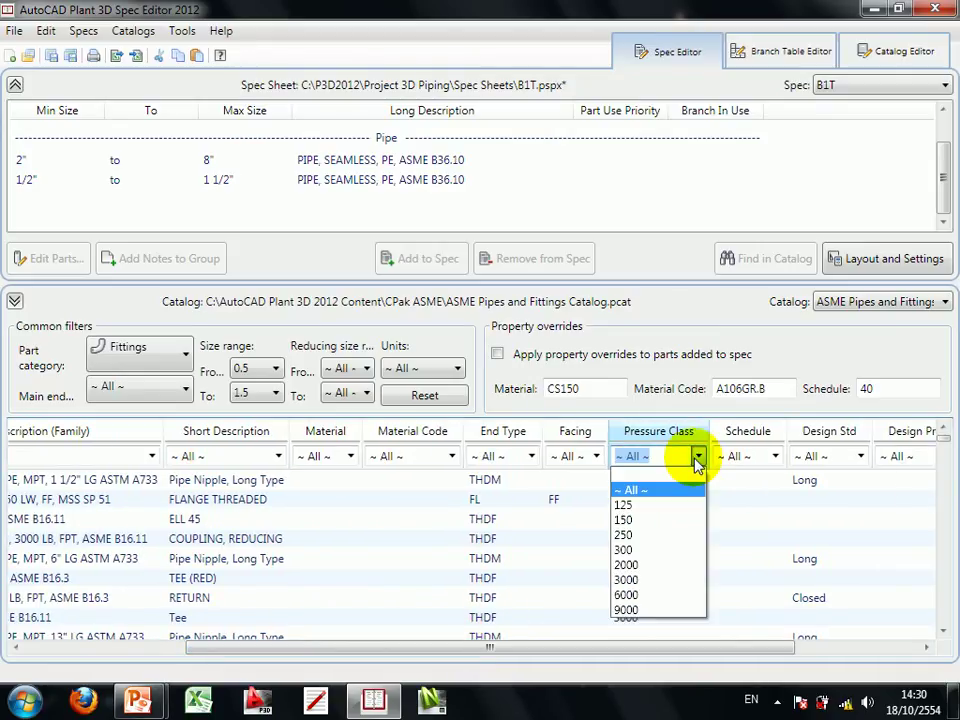
click(659, 583)
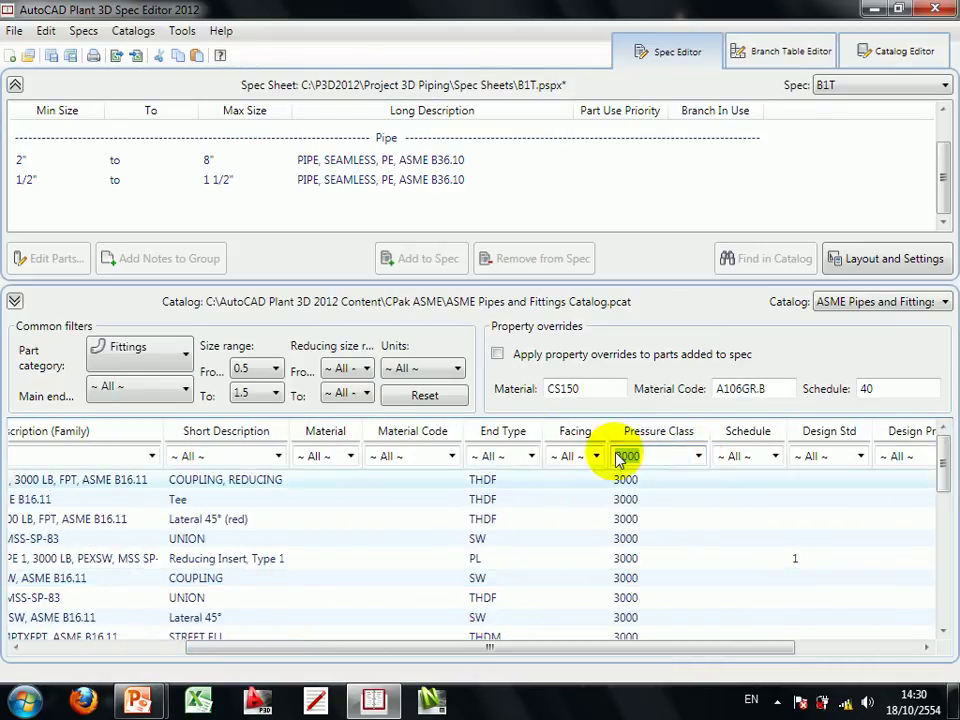
click(531, 457)
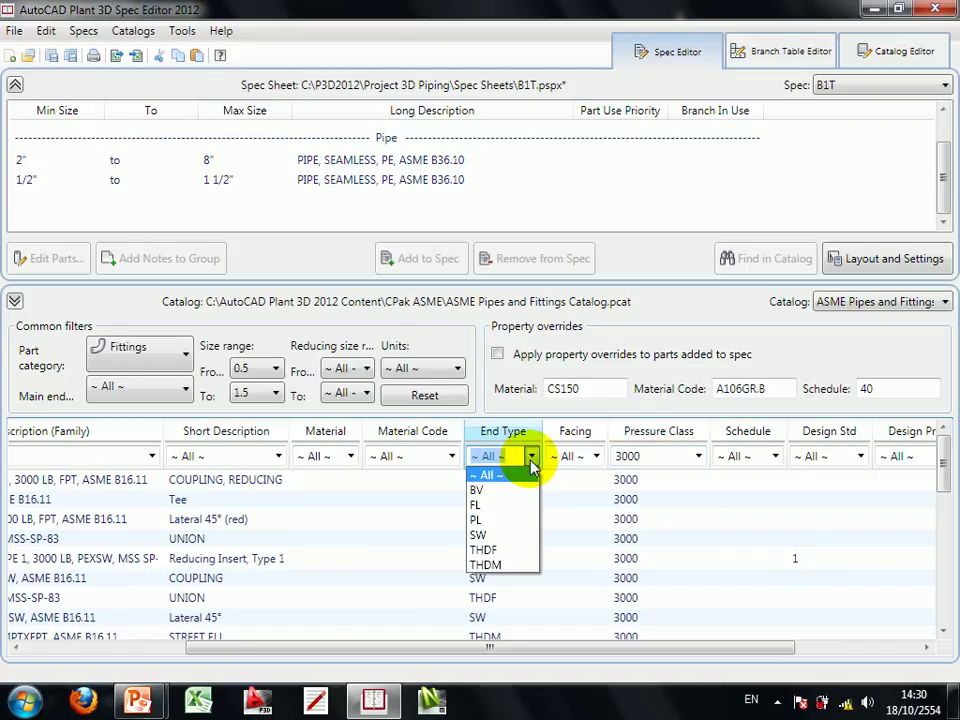
click(502, 536)
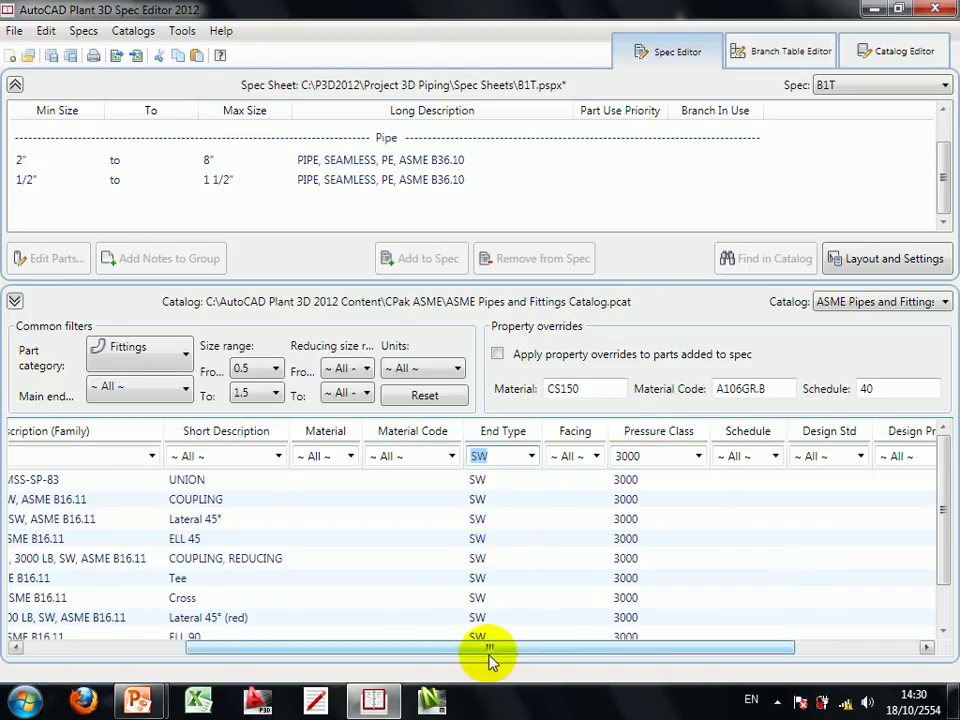
drag(493, 648, 289, 660)
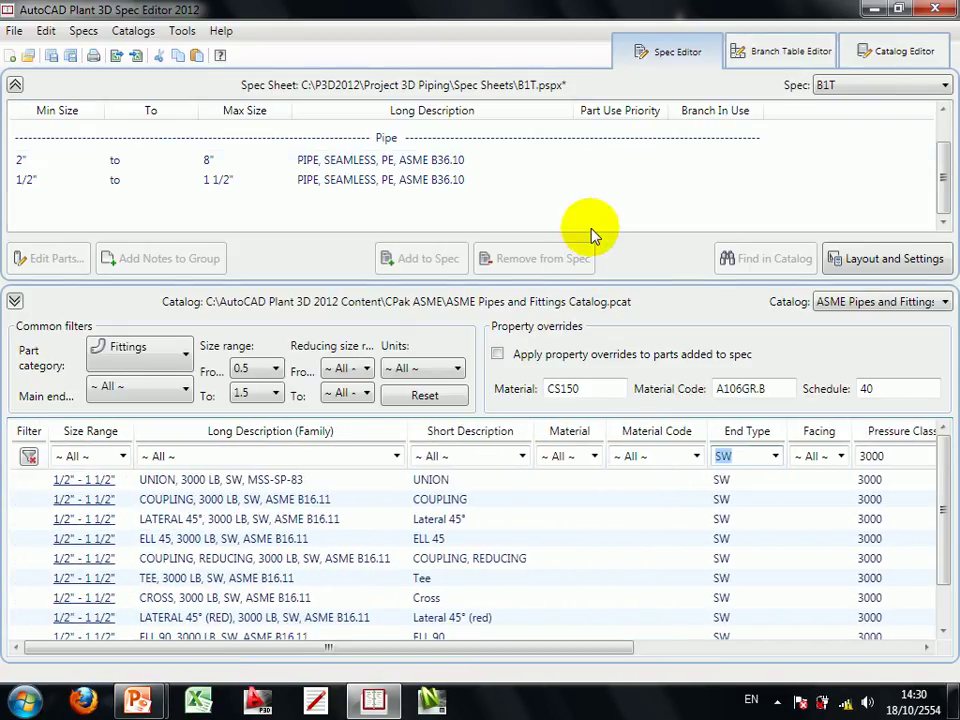
drag(575, 290, 579, 255)
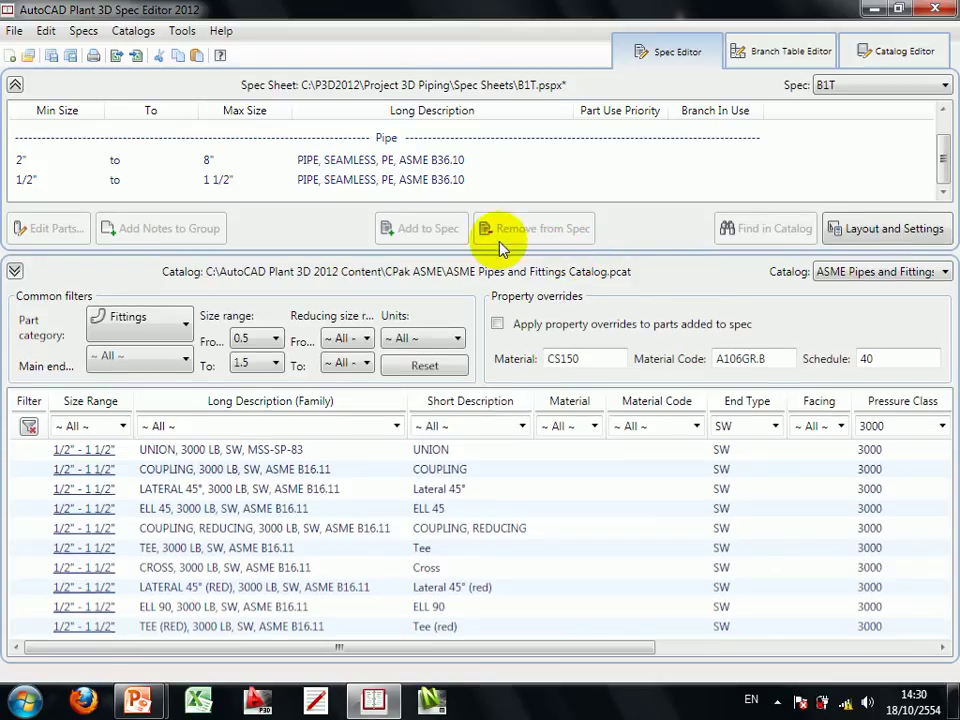
- Sort by long description and add the socket-weld ELL 90 to B1T
click(255, 401)
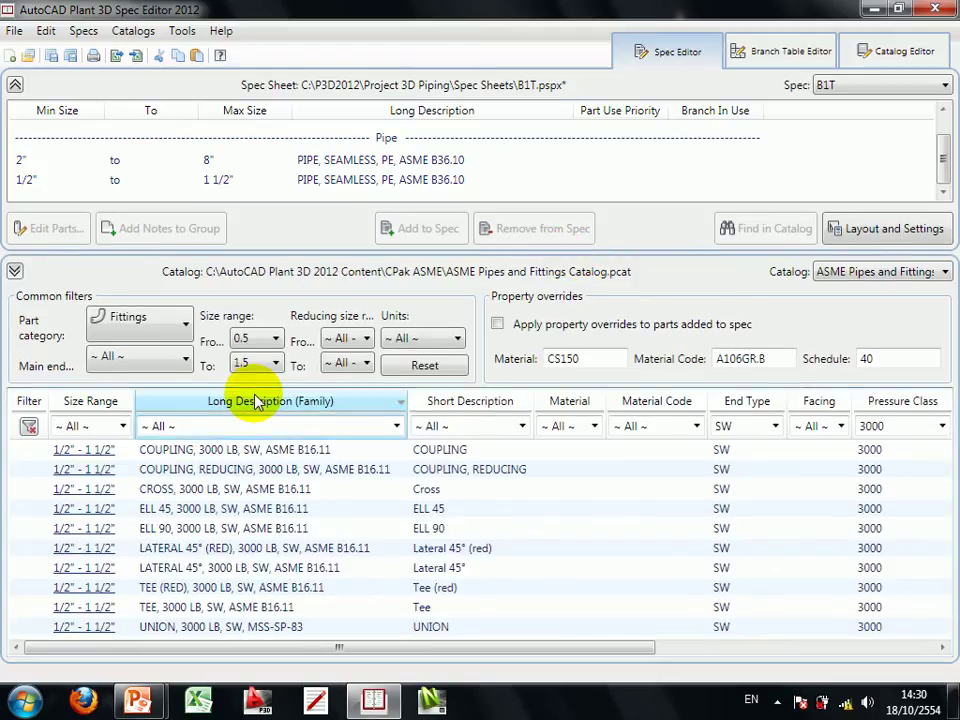
click(255, 401)
click(255, 401)
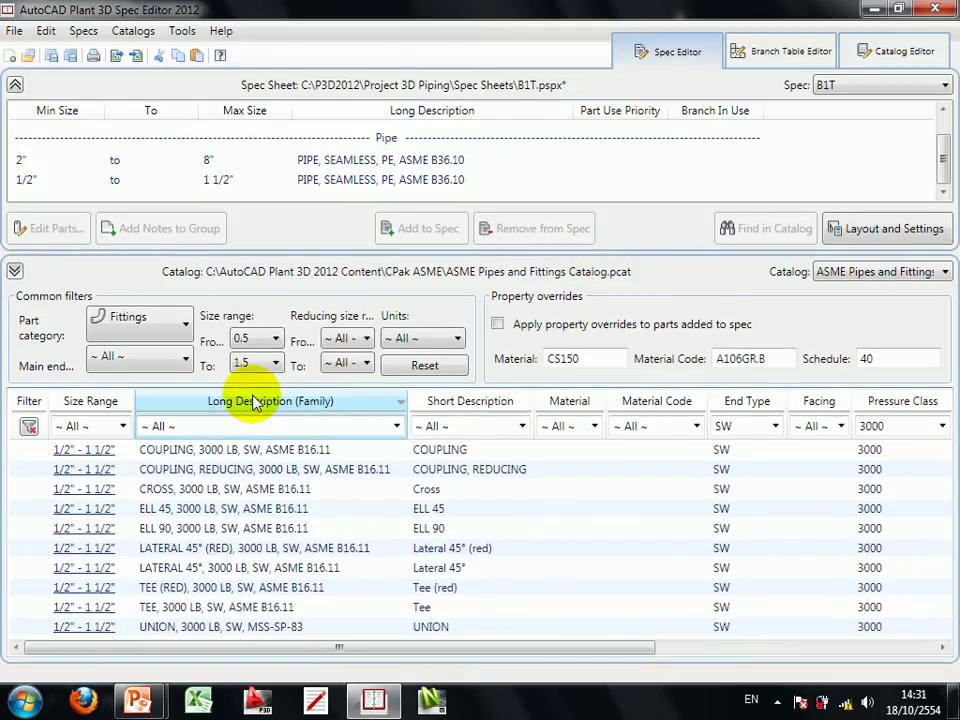
click(240, 528)
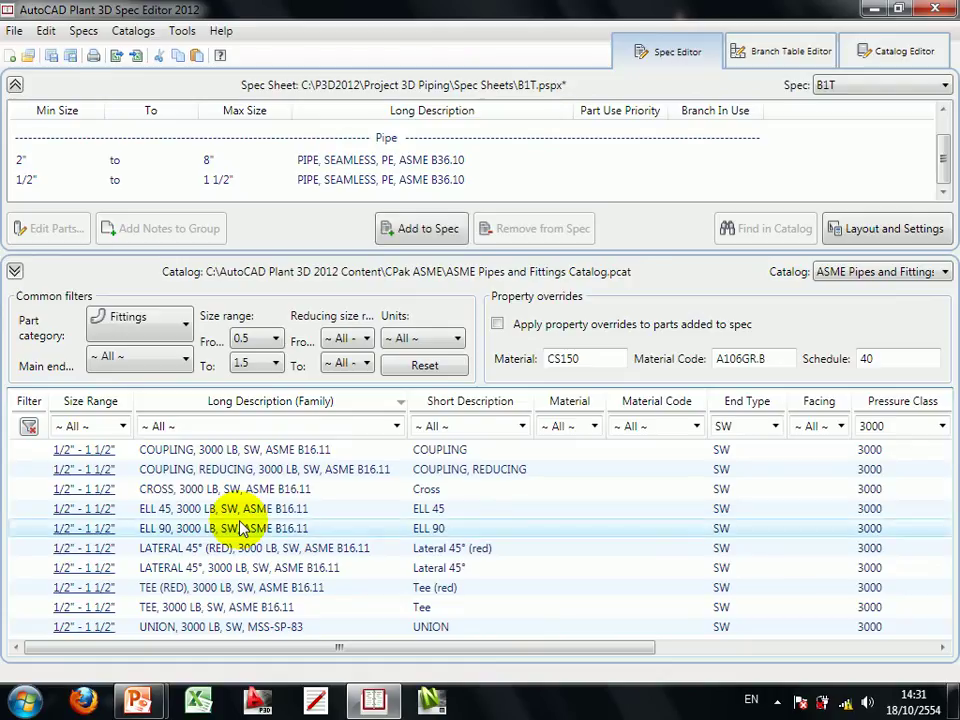
click(428, 230)
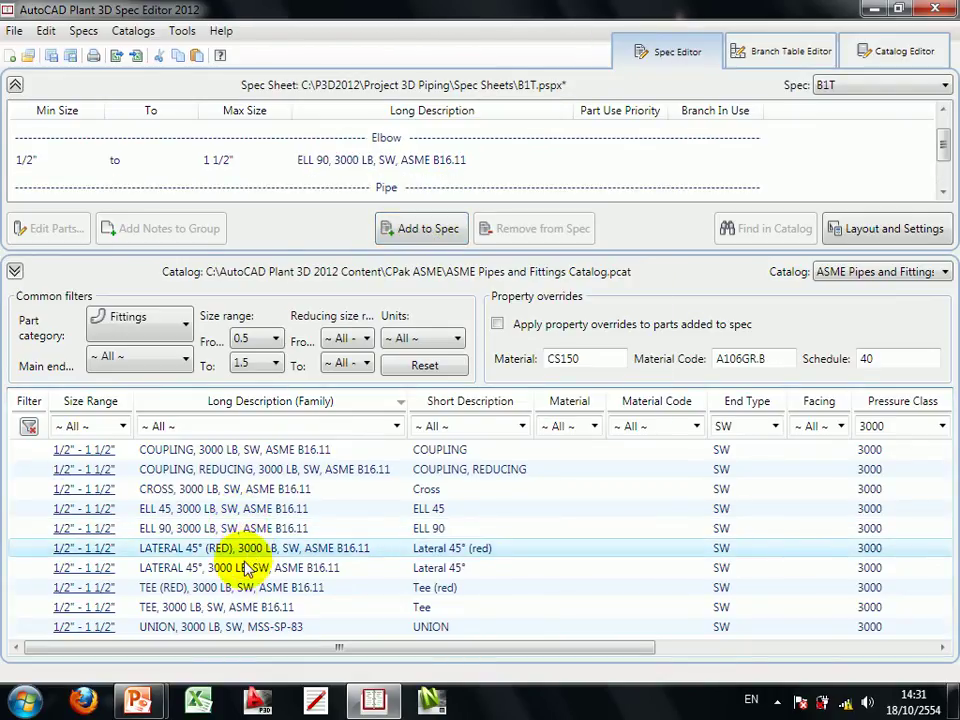
- Add the socket-weld TEE (RED) and TEE fittings to B1T
click(230, 590)
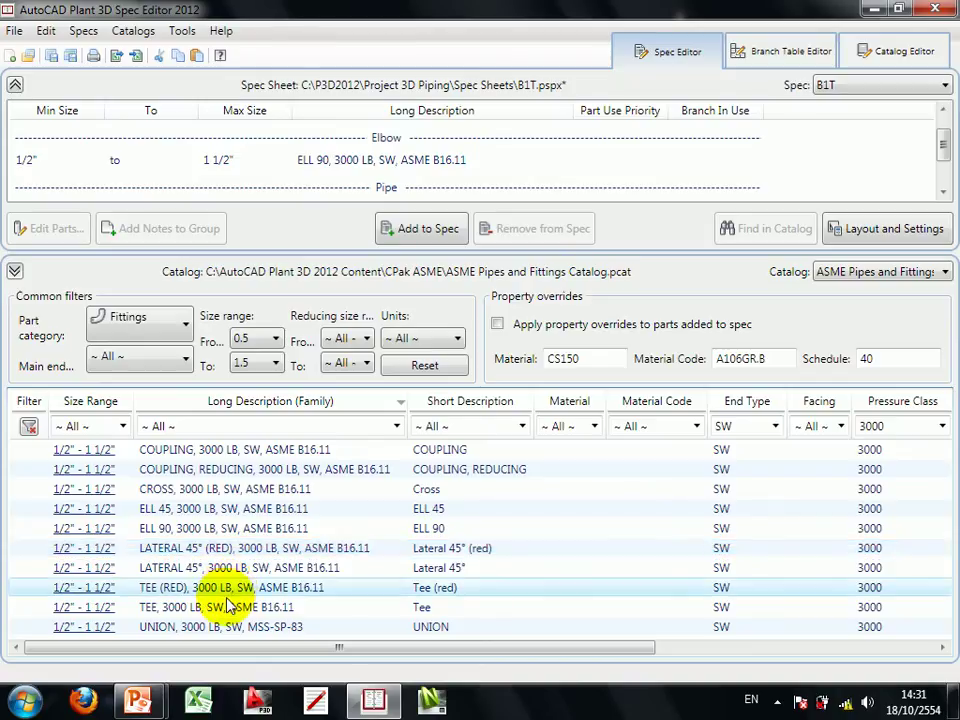
ctrl+click(210, 612)
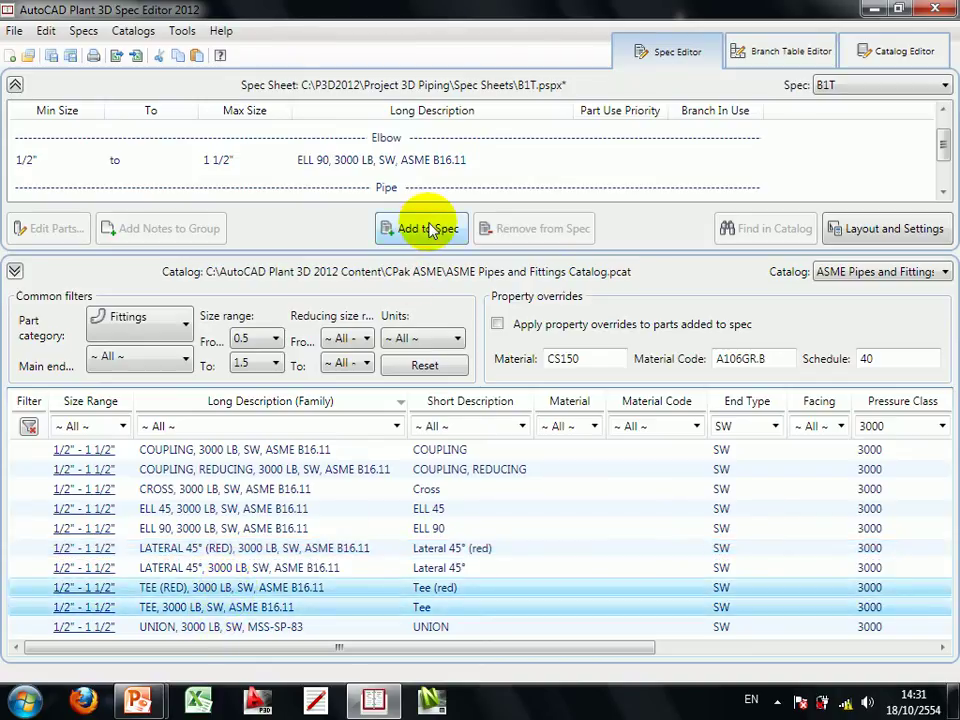
click(428, 229)
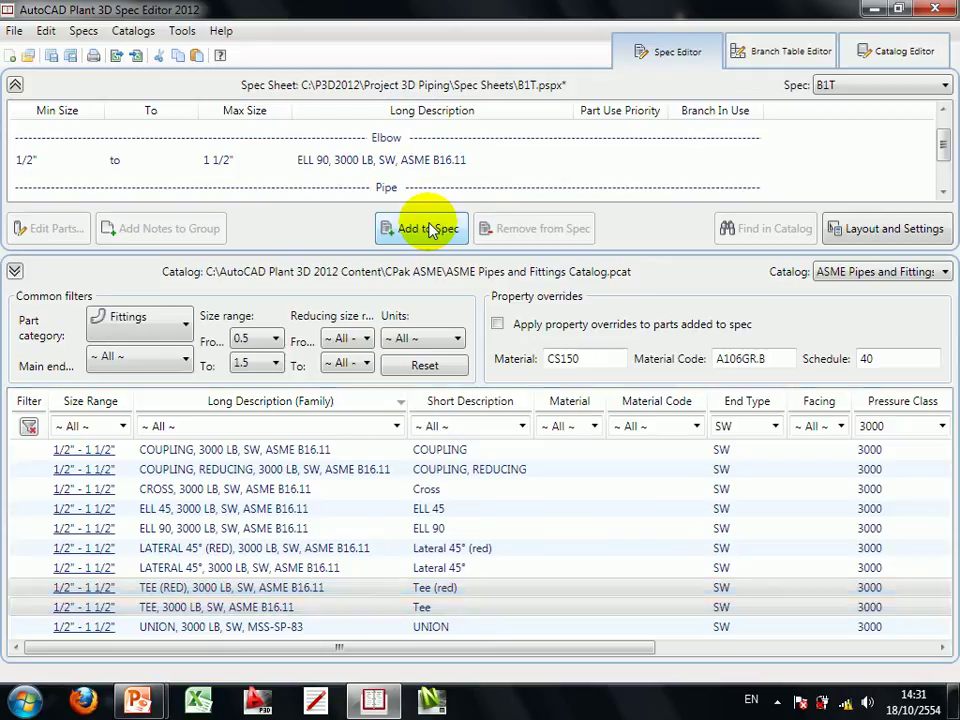
click(314, 609)
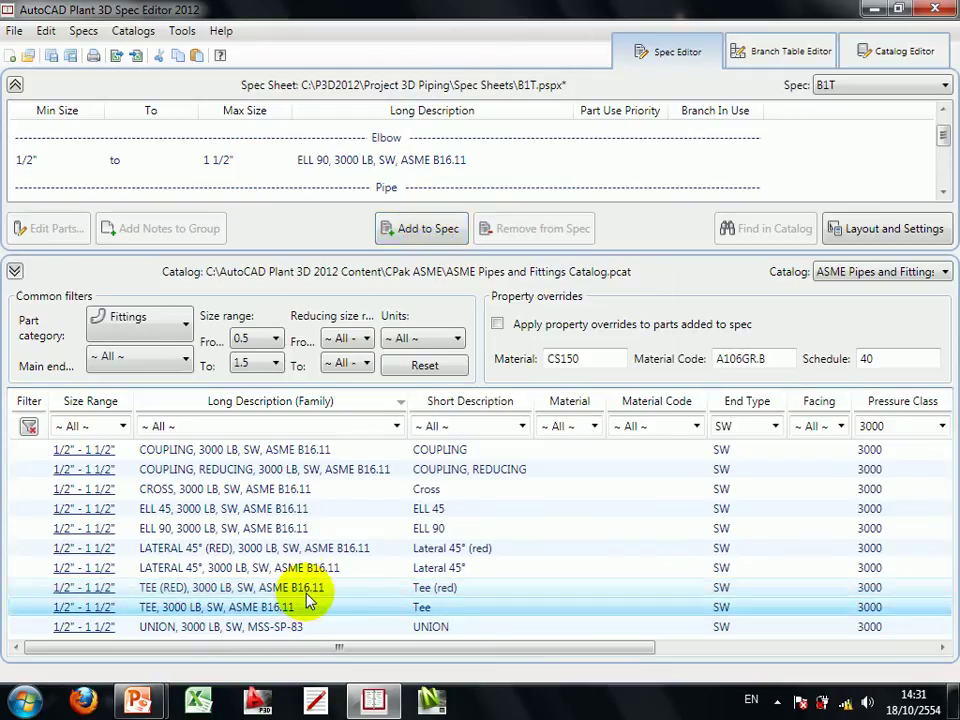
- Set the fittings size range from 2 to 8
click(266, 342)
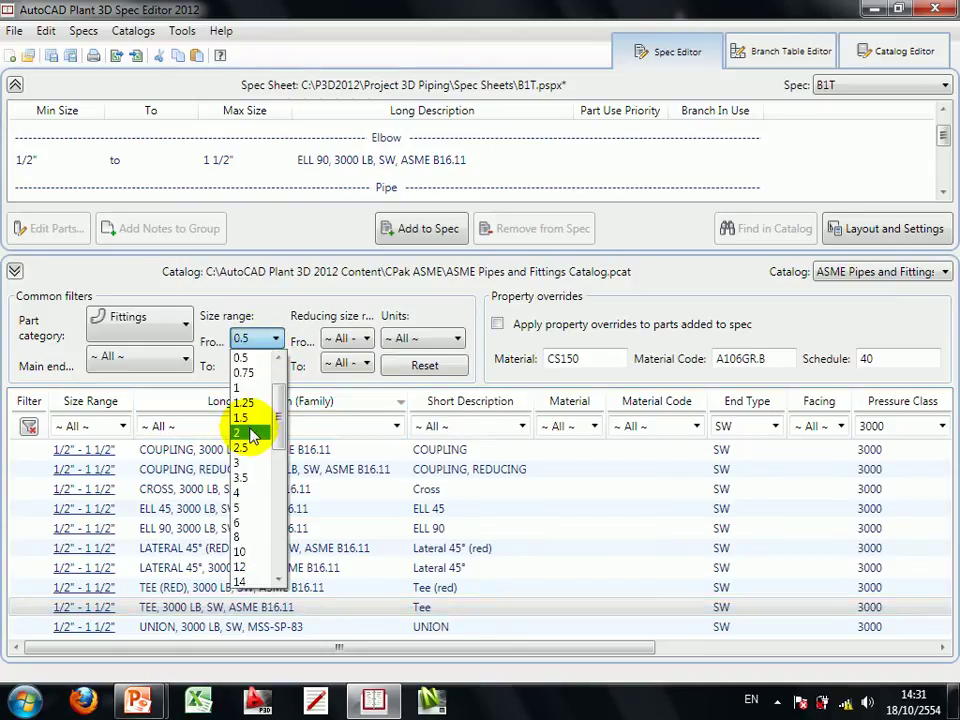
click(252, 435)
click(255, 362)
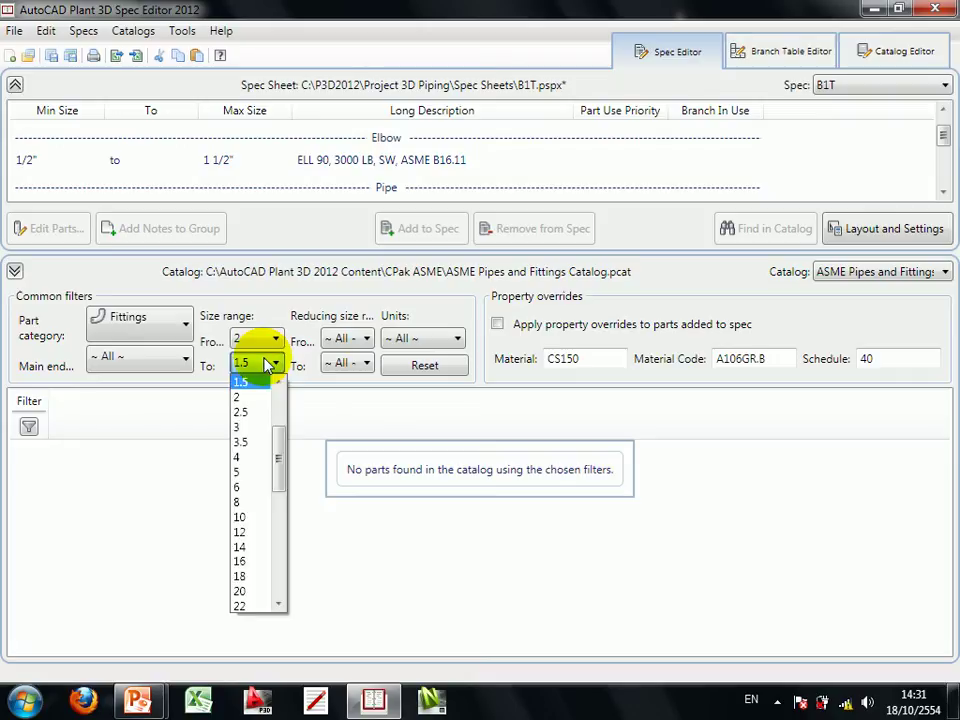
click(247, 503)
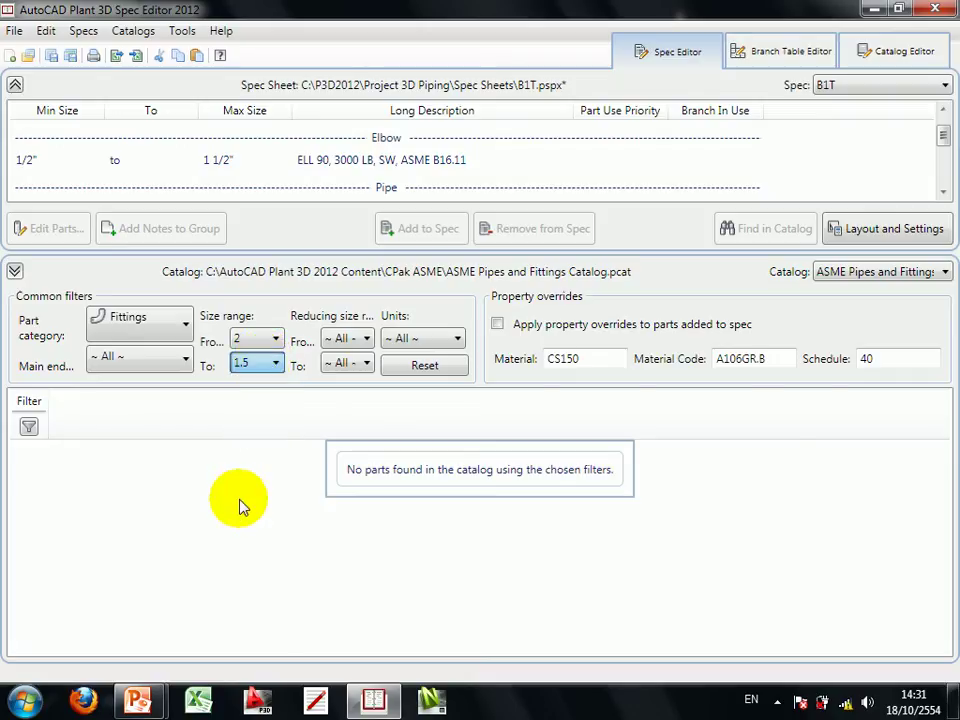
text(8)
drag(311, 648, 388, 648)
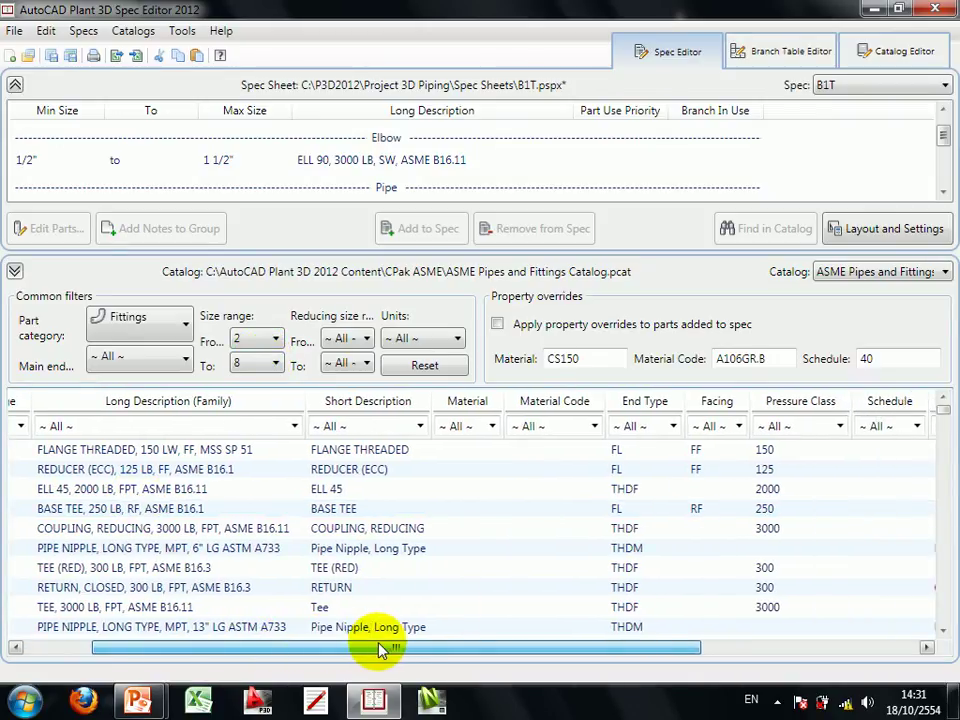
- Filter the end type to BV and sort ascending by long description
click(673, 426)
click(640, 459)
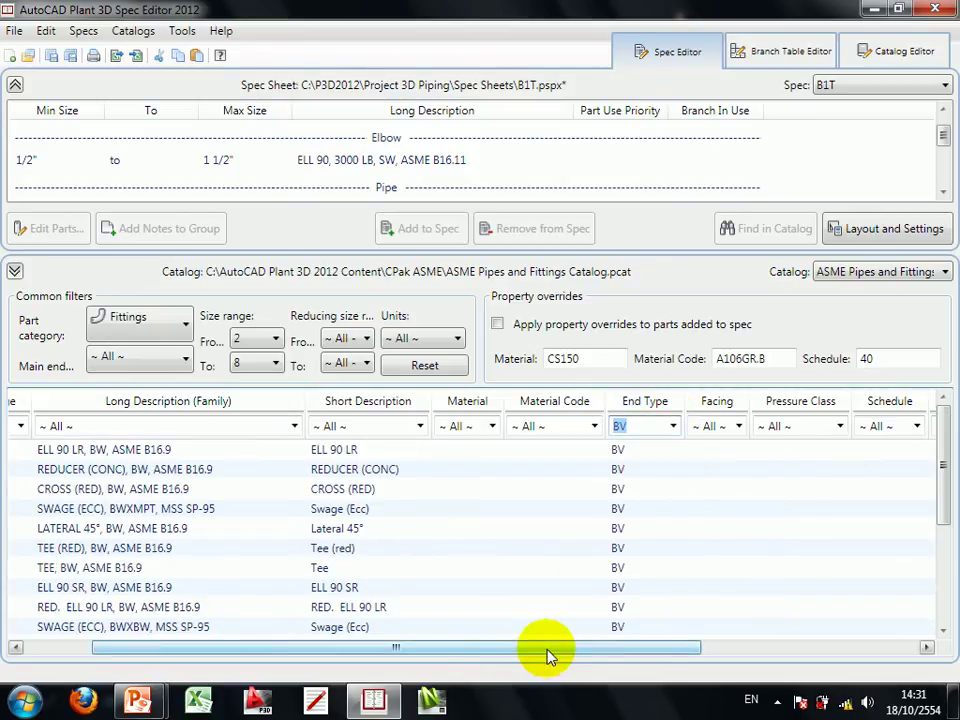
drag(549, 647, 479, 647)
click(278, 403)
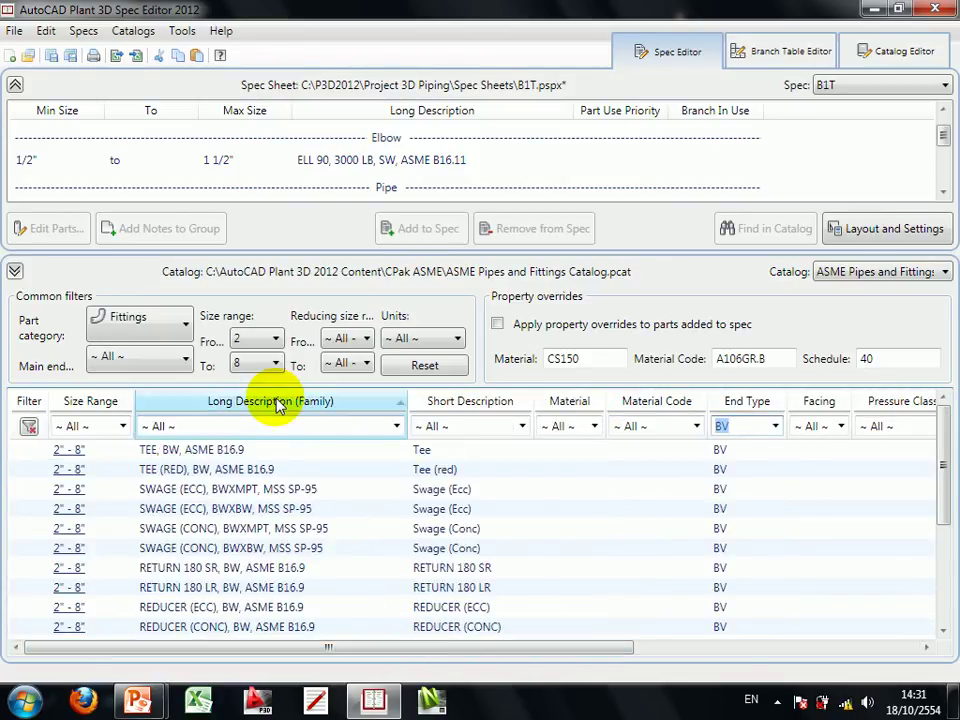
click(296, 404)
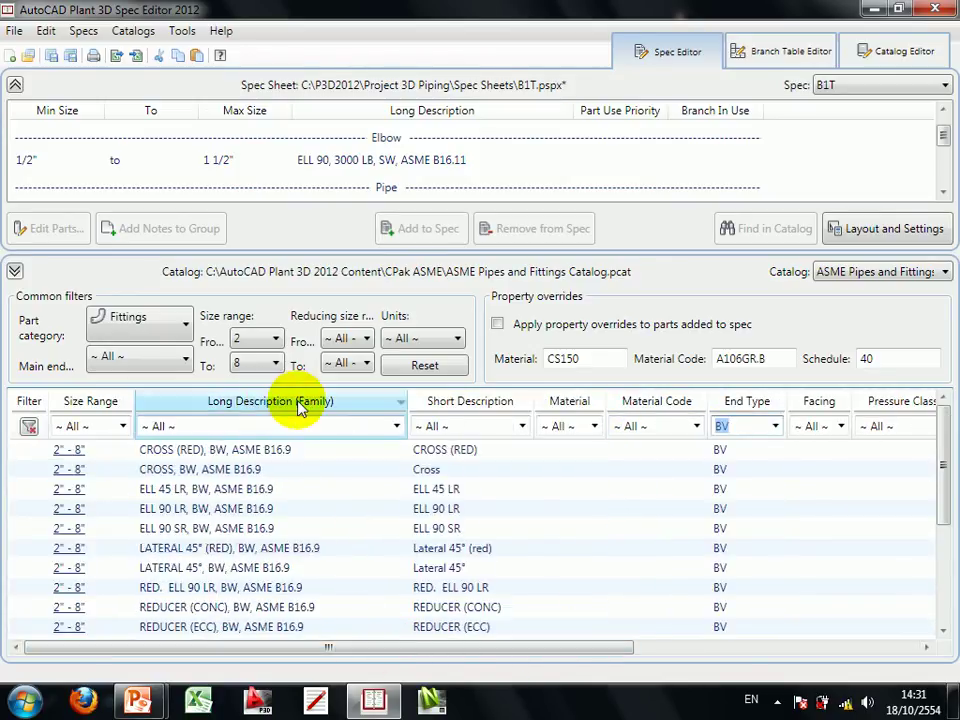
- Add the butt-weld ELL 45 LR, ELL 90 LR and concentric and eccentric reducers to B1T
click(226, 490)
shift+click(225, 508)
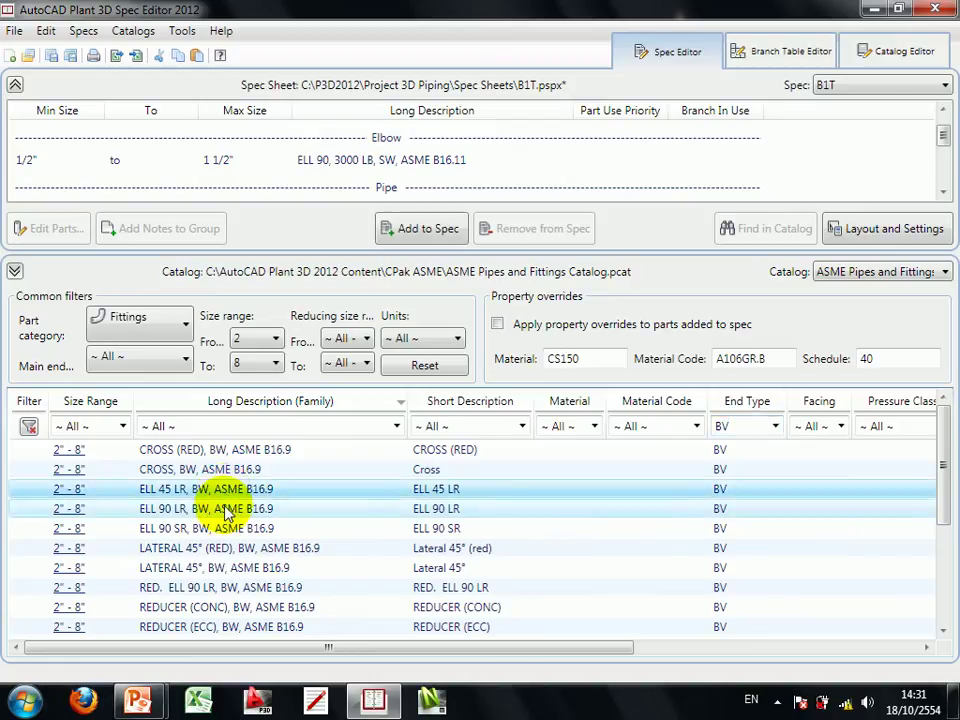
click(426, 228)
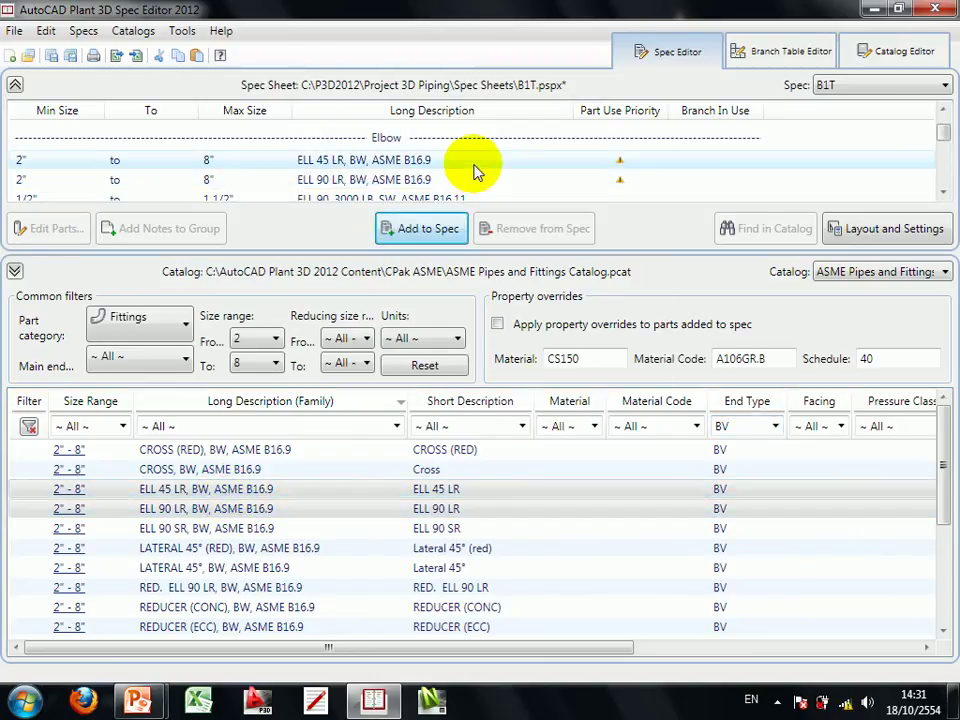
click(273, 608)
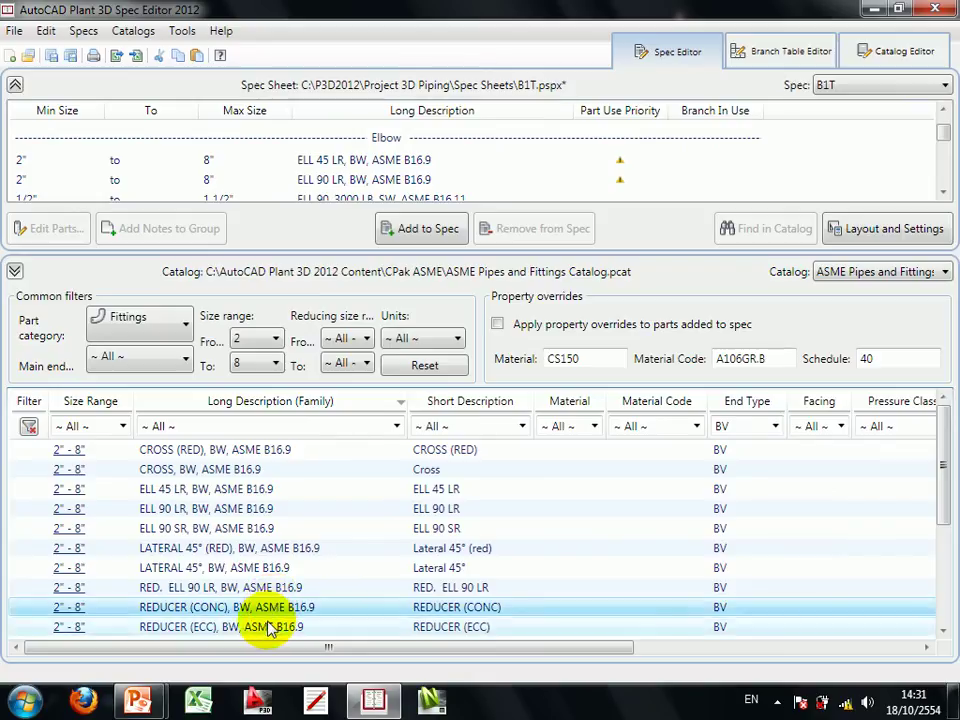
shift+click(266, 626)
click(449, 231)
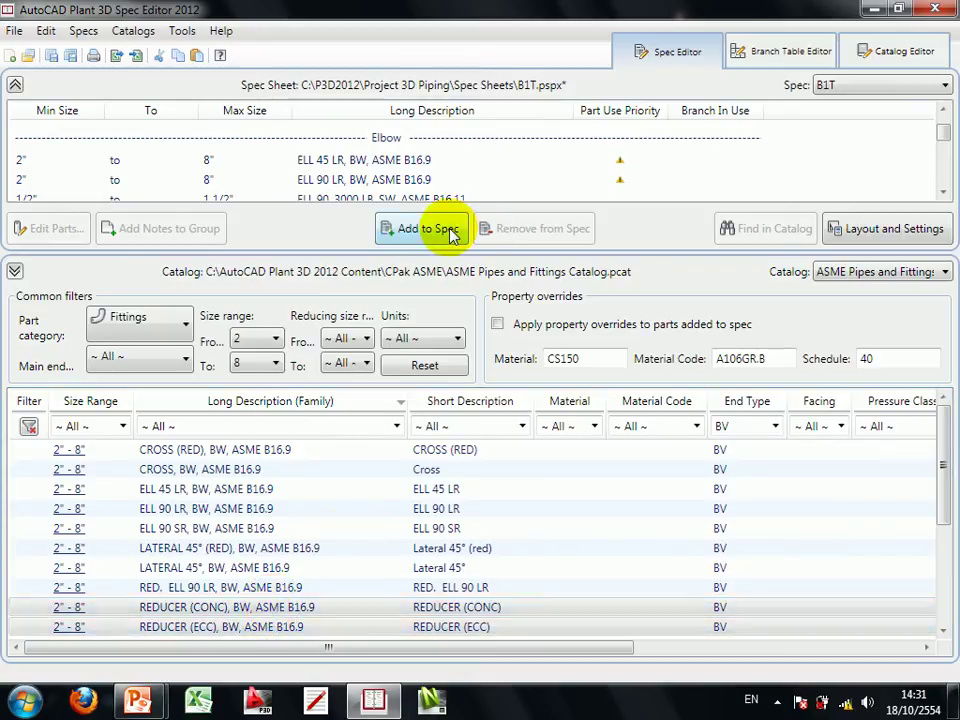
- Add the butt-weld TEE (RED) and TEE to B1T and enlarge the spec sheet list
scroll(297, 612, down, 2)
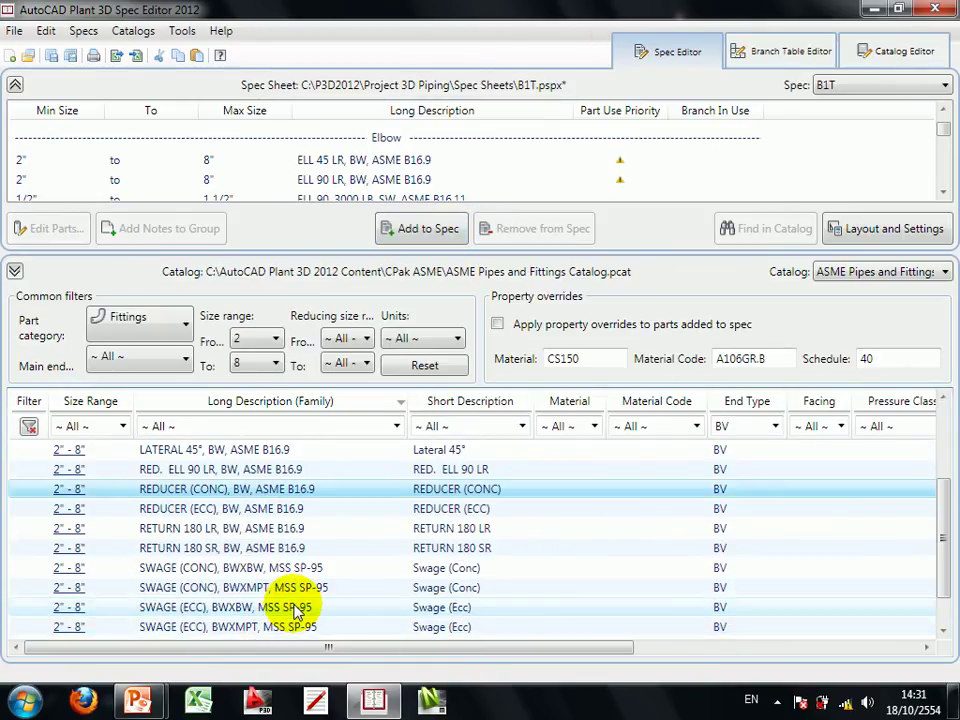
scroll(297, 612, down, 1)
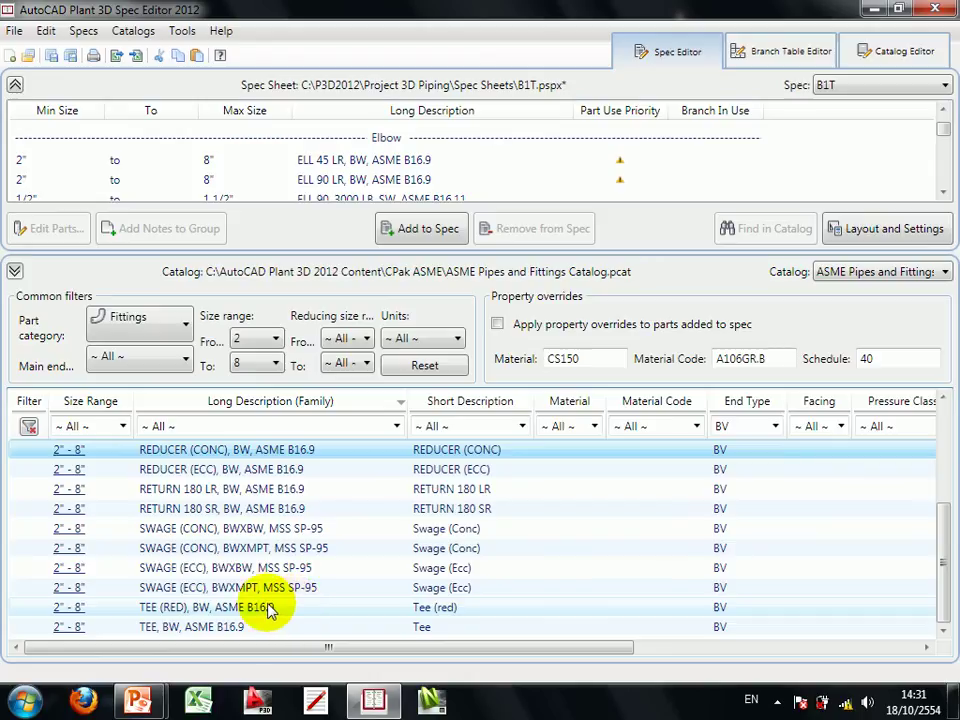
click(268, 609)
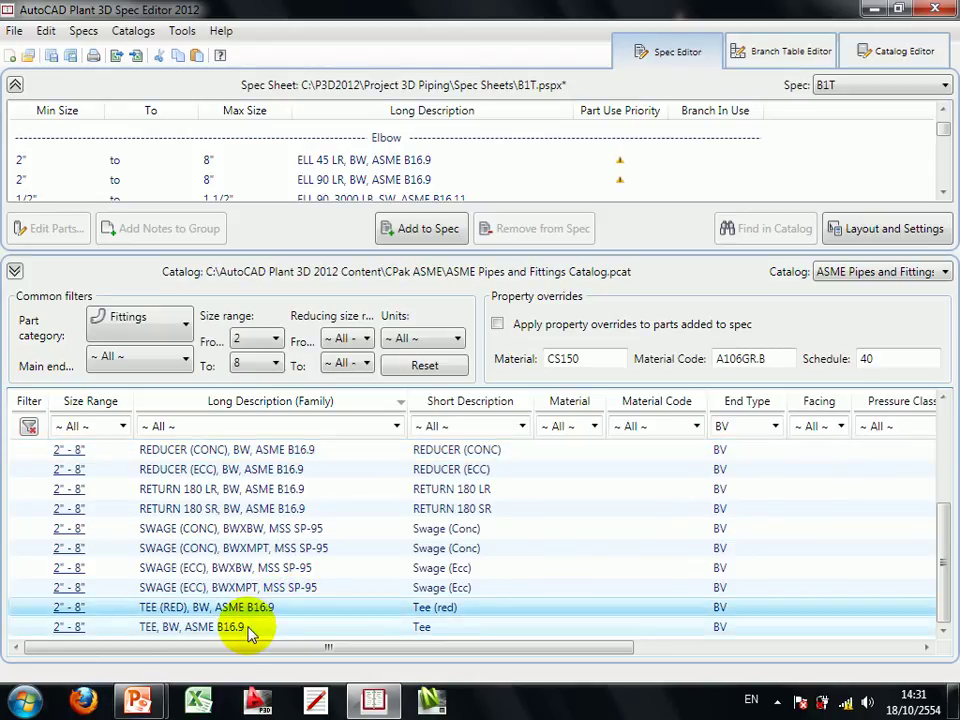
shift+click(250, 628)
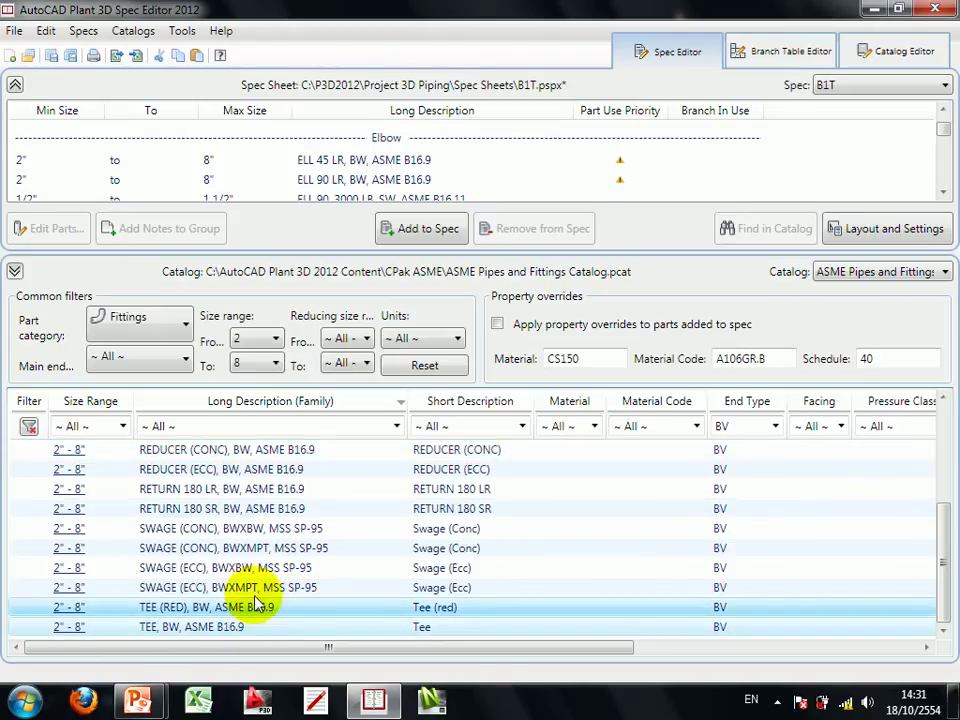
click(427, 242)
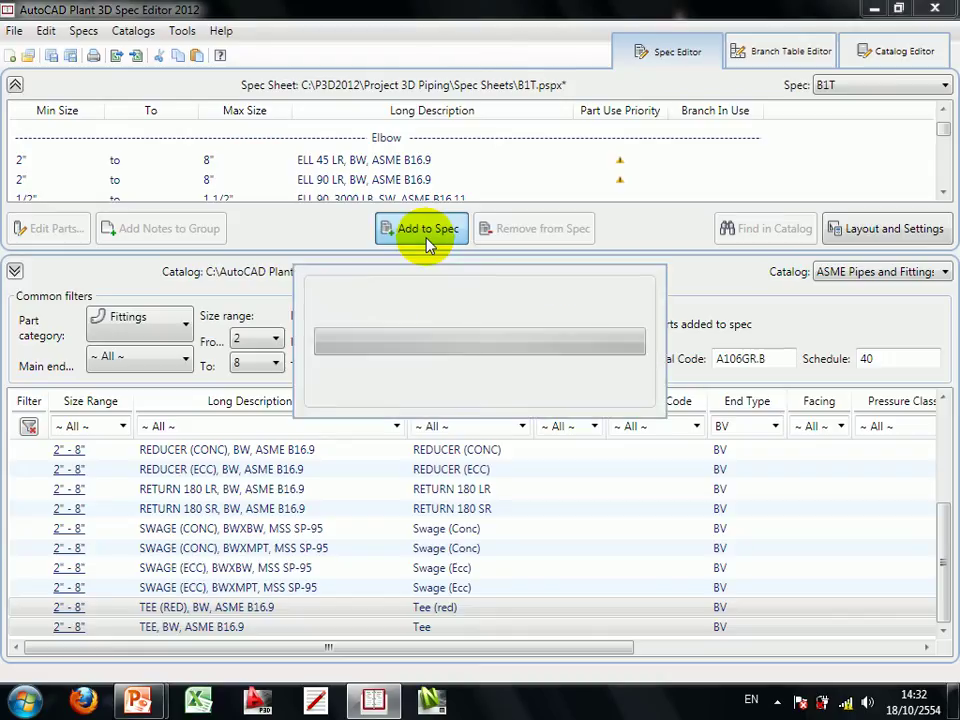
scroll(450, 170, down, 3)
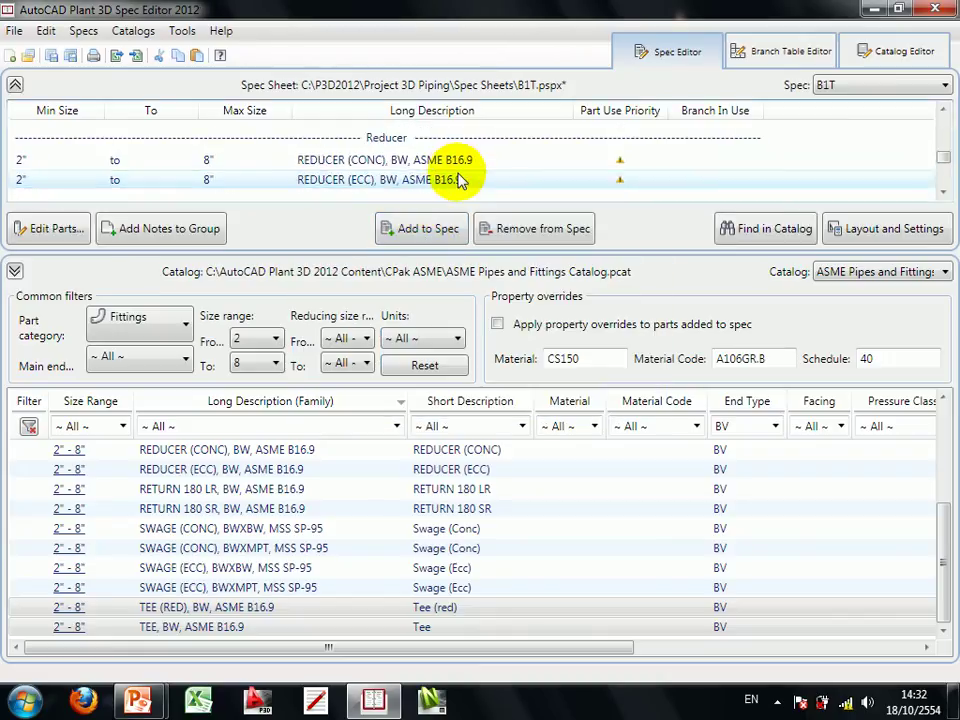
scroll(456, 161, down, 2)
mouse_move(342, 256)
mouse_down()
mouse_move(352, 297)
mouse_move(344, 284)
mouse_up()
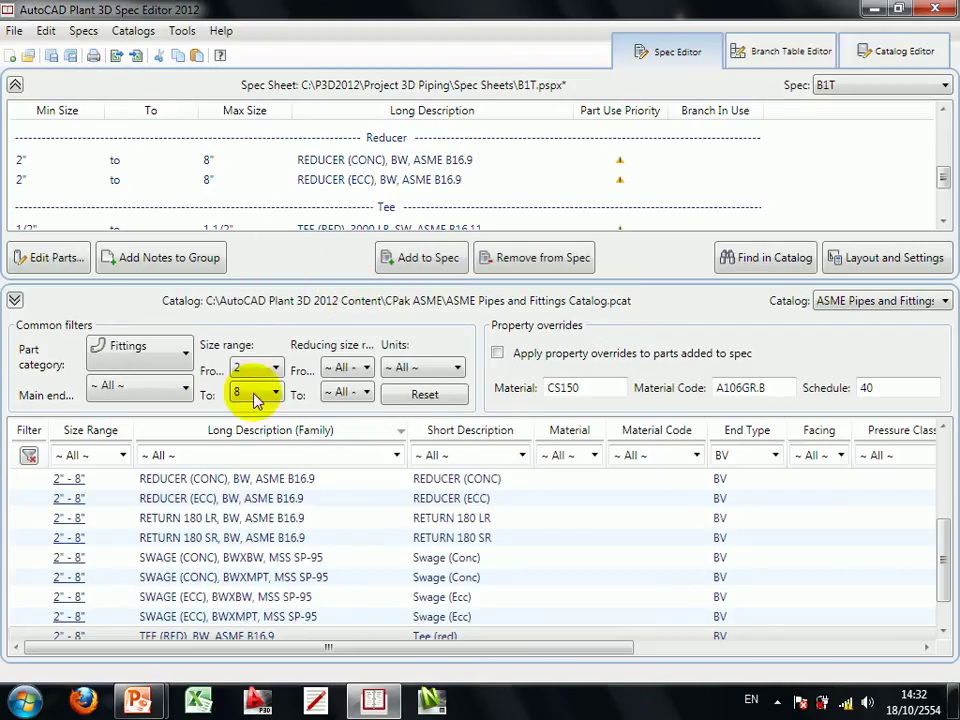
- Switch the catalog to Olets with reducing sizes 0.5 to 1.5
click(152, 368)
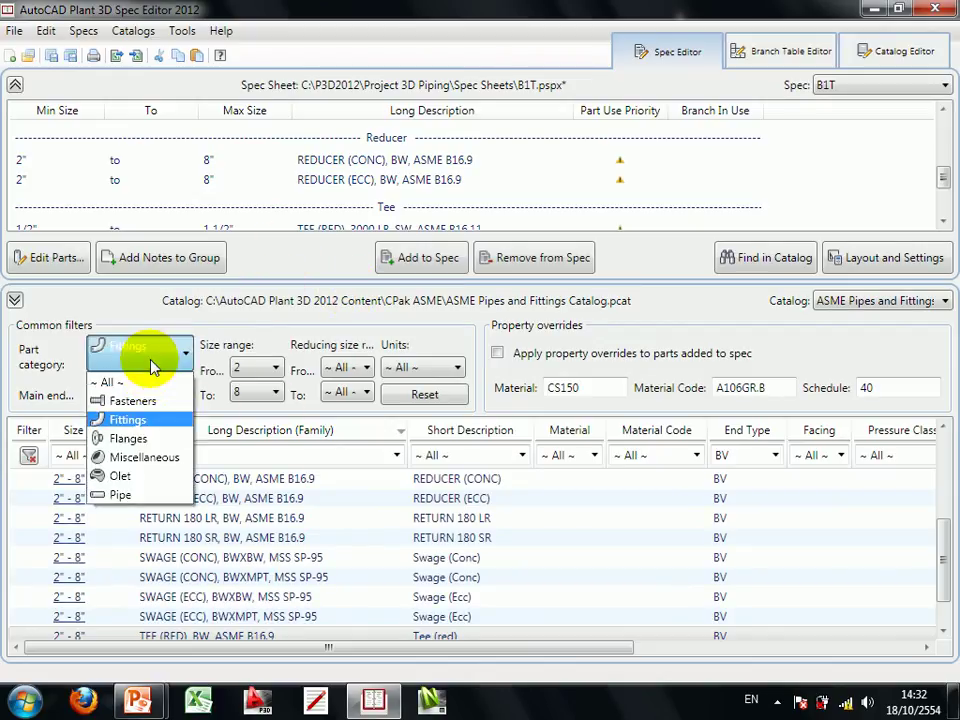
click(120, 477)
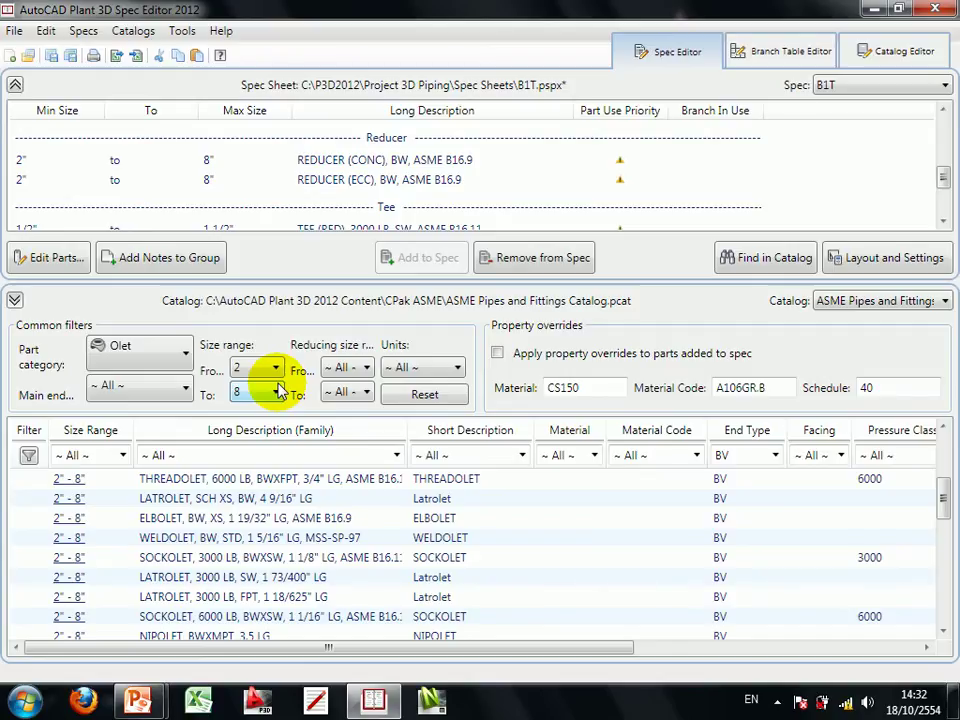
click(360, 372)
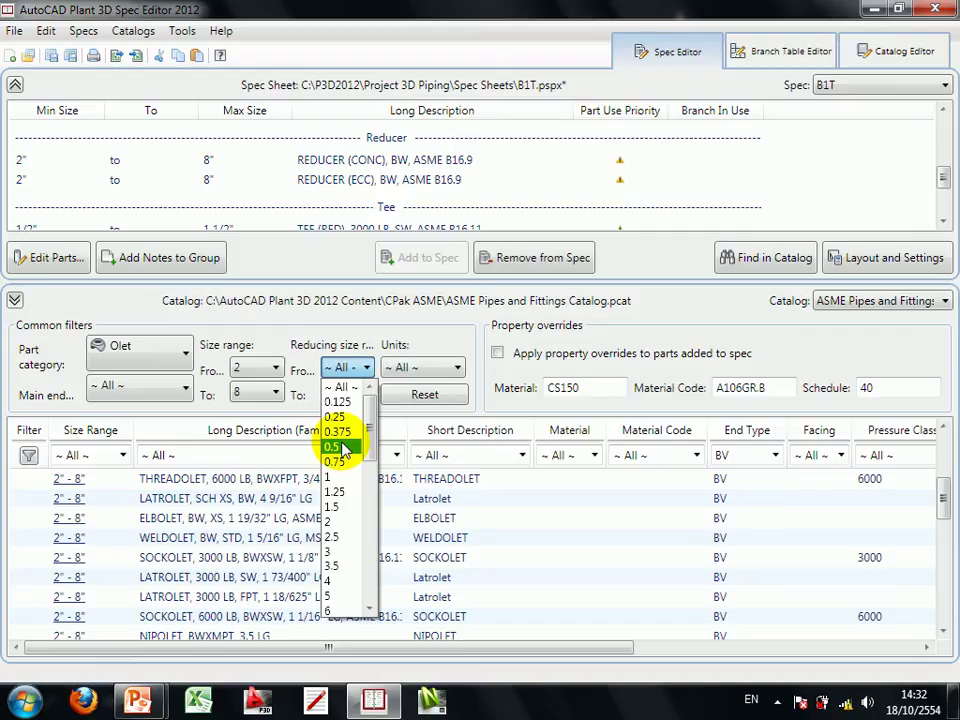
click(342, 452)
click(344, 390)
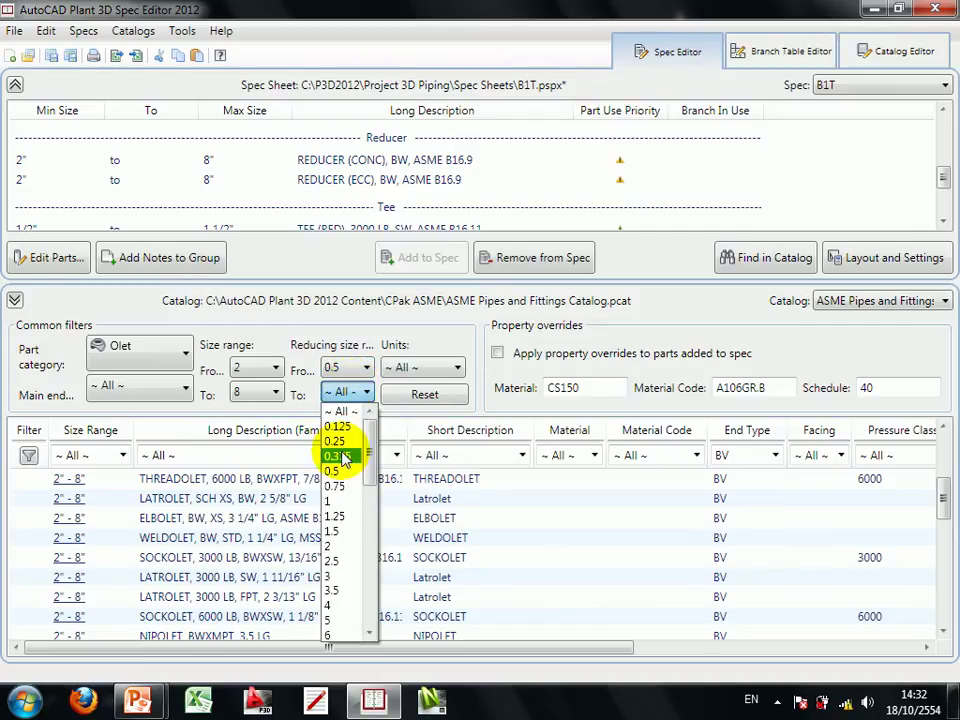
click(338, 534)
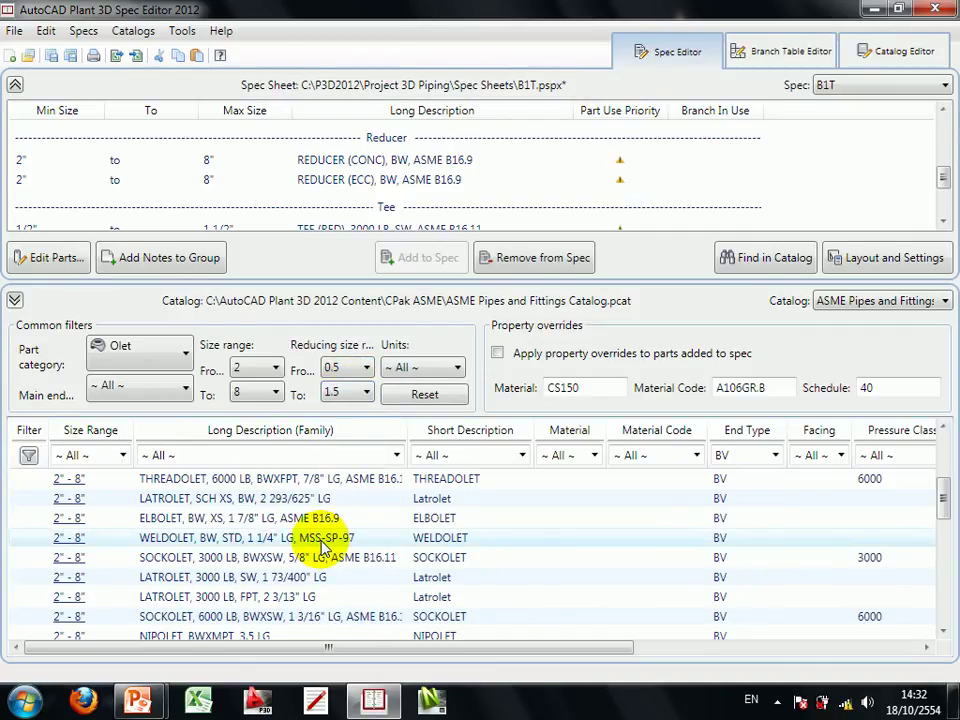
drag(308, 655, 433, 655)
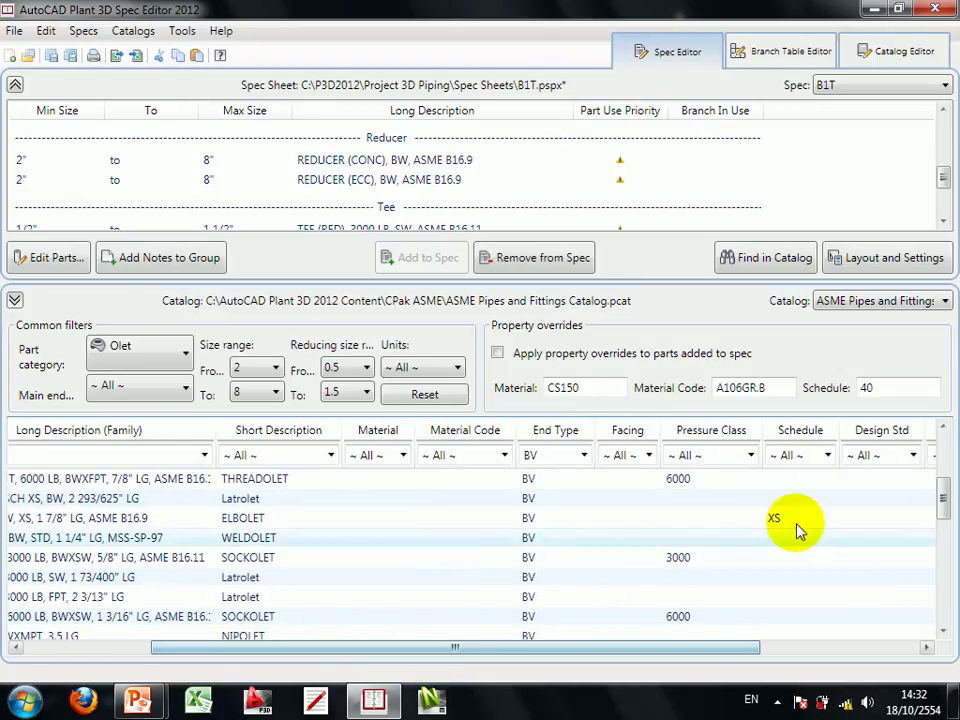
- Filter to pressure class 3000 SOCKOLET and add the ASME B16.11 sockolet to B1T
click(752, 456)
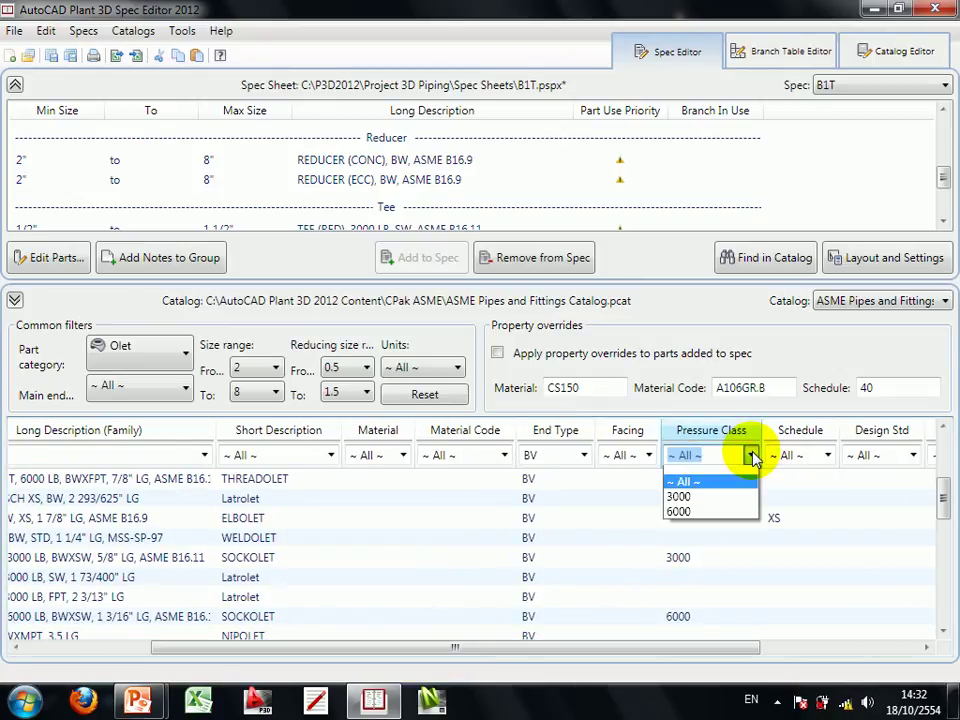
click(722, 498)
drag(522, 655, 385, 652)
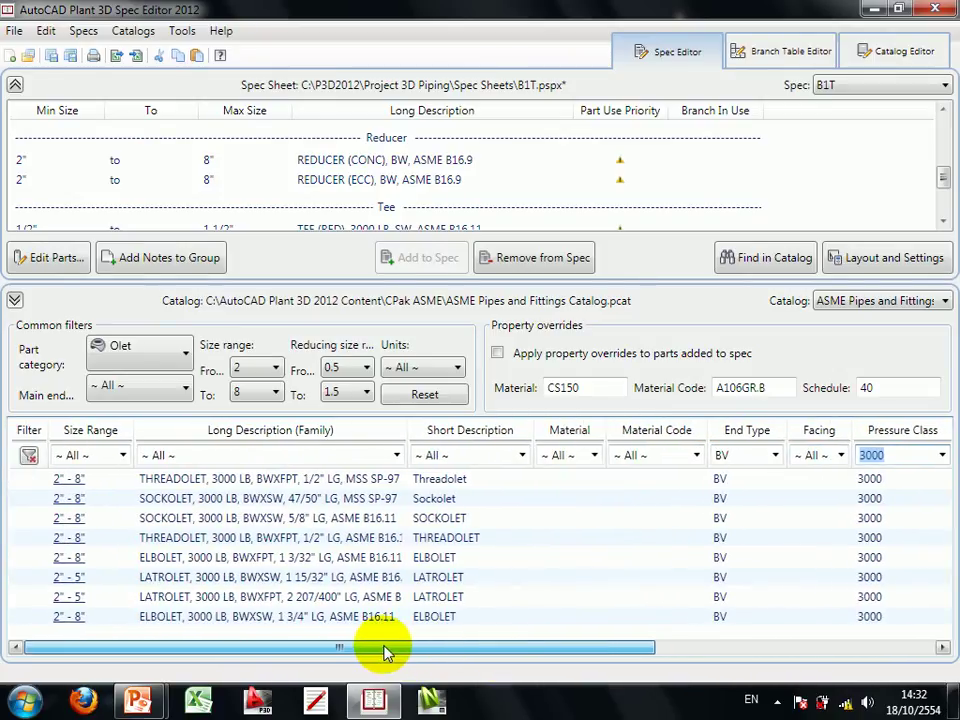
click(520, 461)
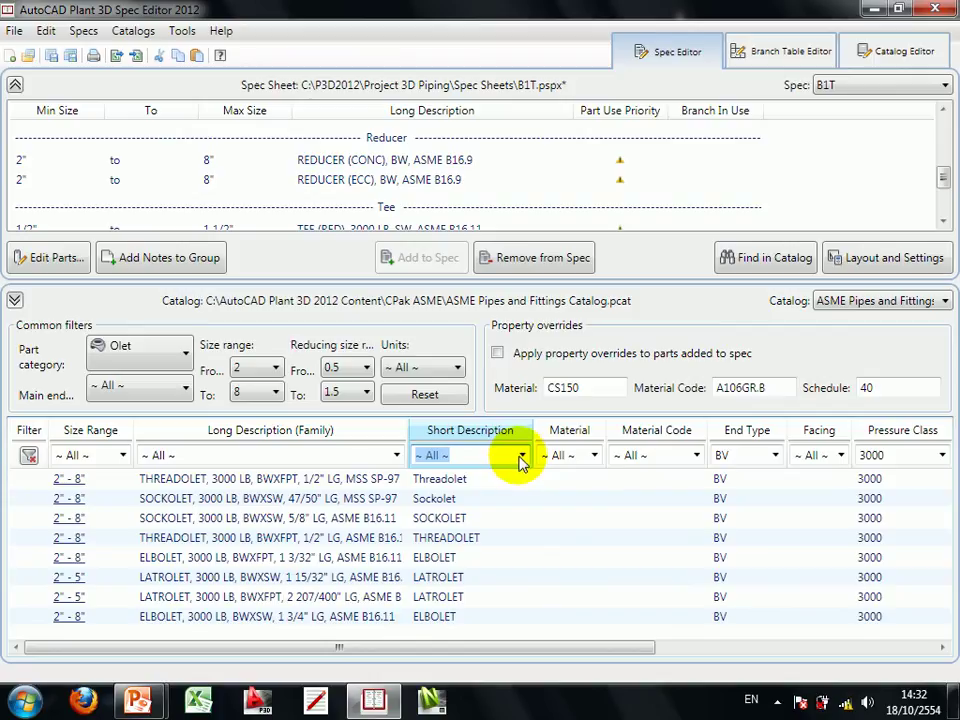
click(522, 459)
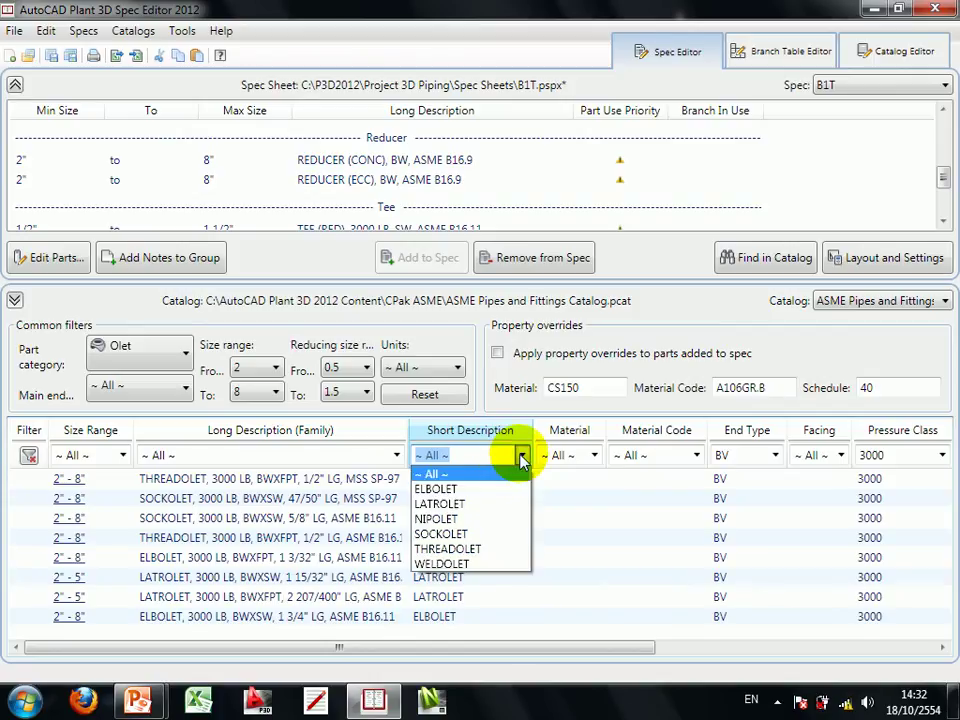
click(478, 540)
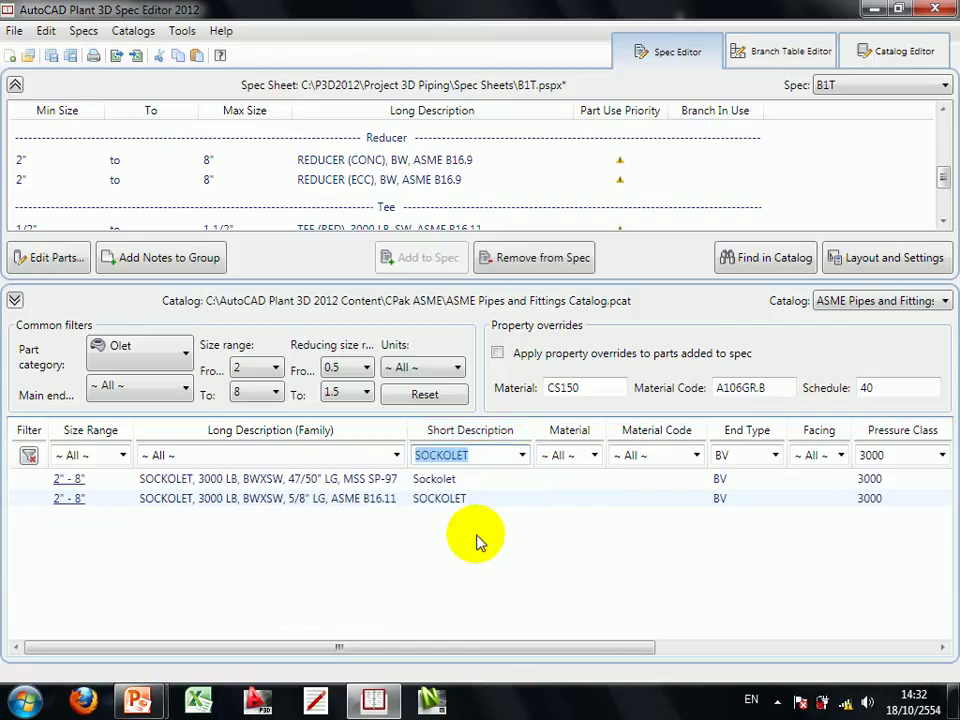
click(338, 500)
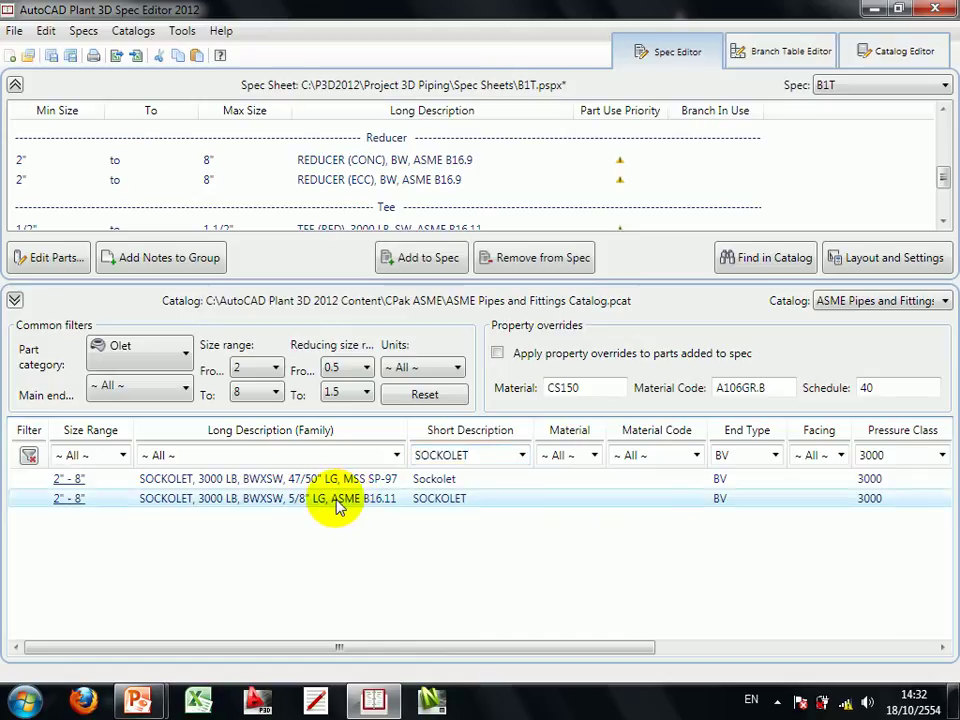
click(437, 260)
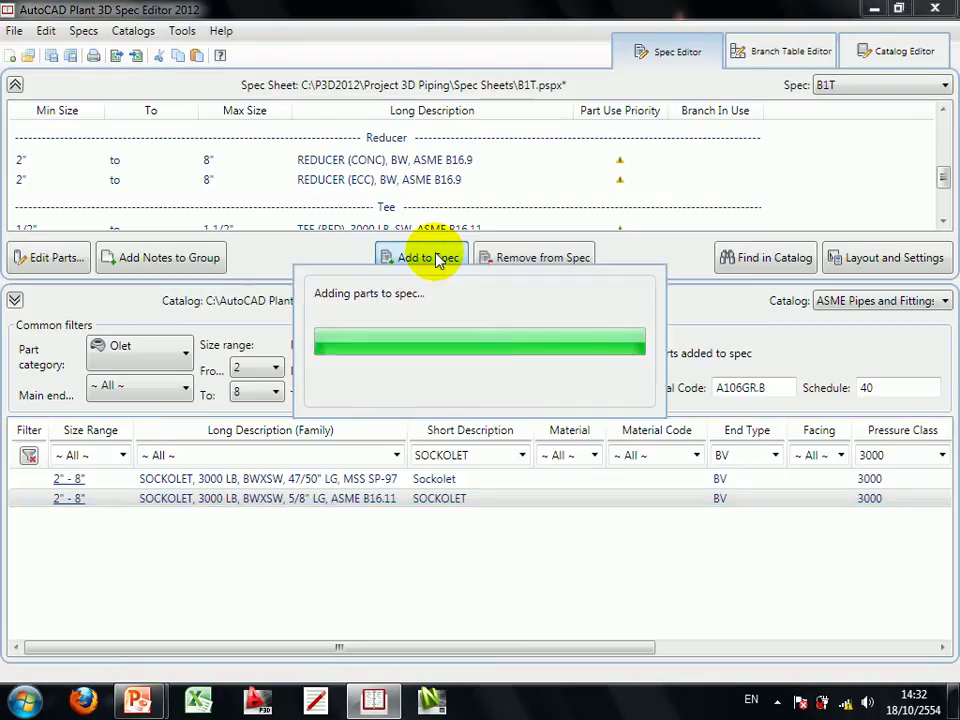
- Switch the catalog part category to Flanges and clear both reducing-size limits
click(157, 358)
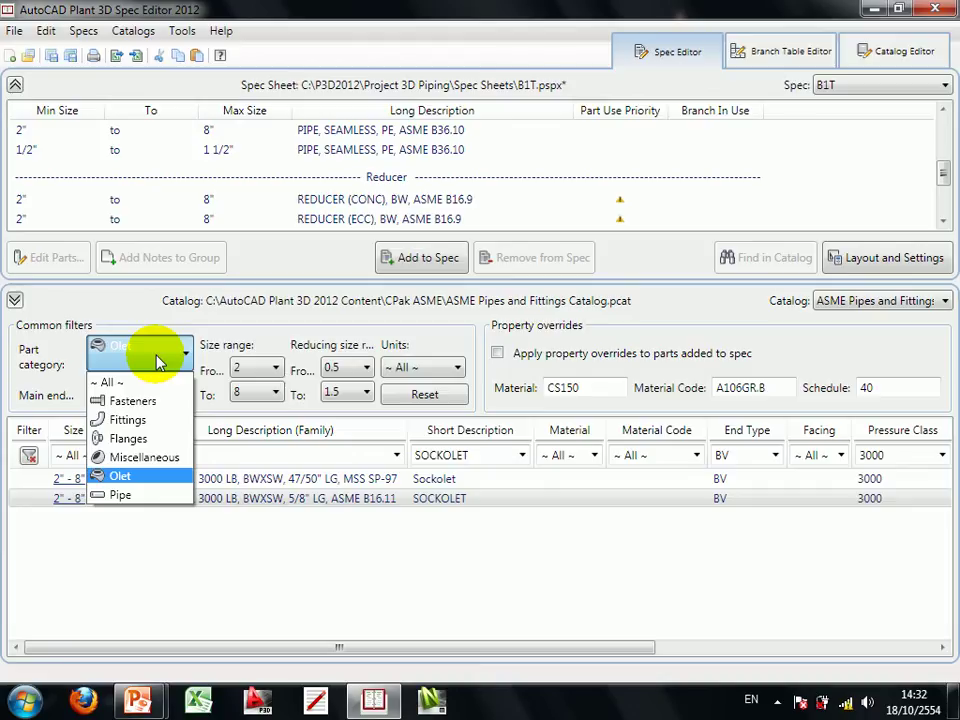
click(145, 440)
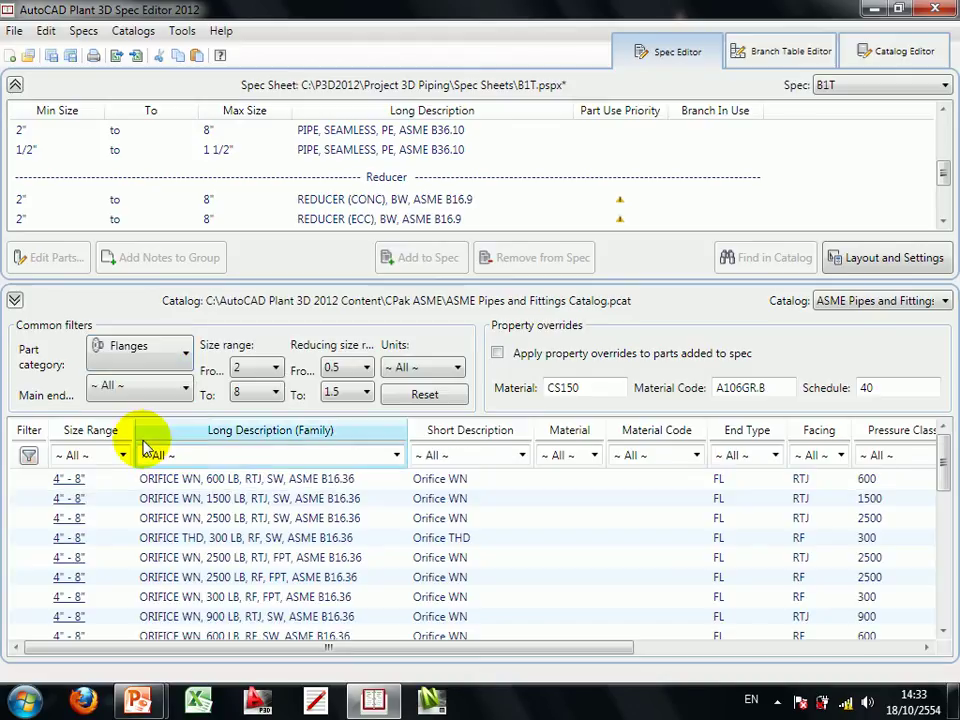
click(340, 368)
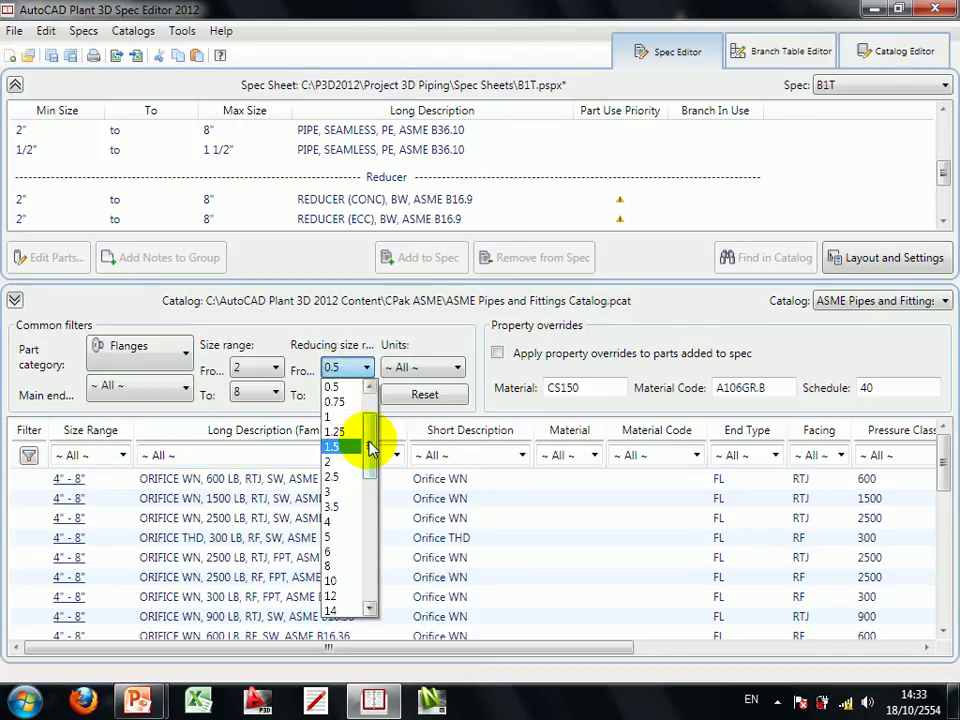
click(367, 392)
click(335, 390)
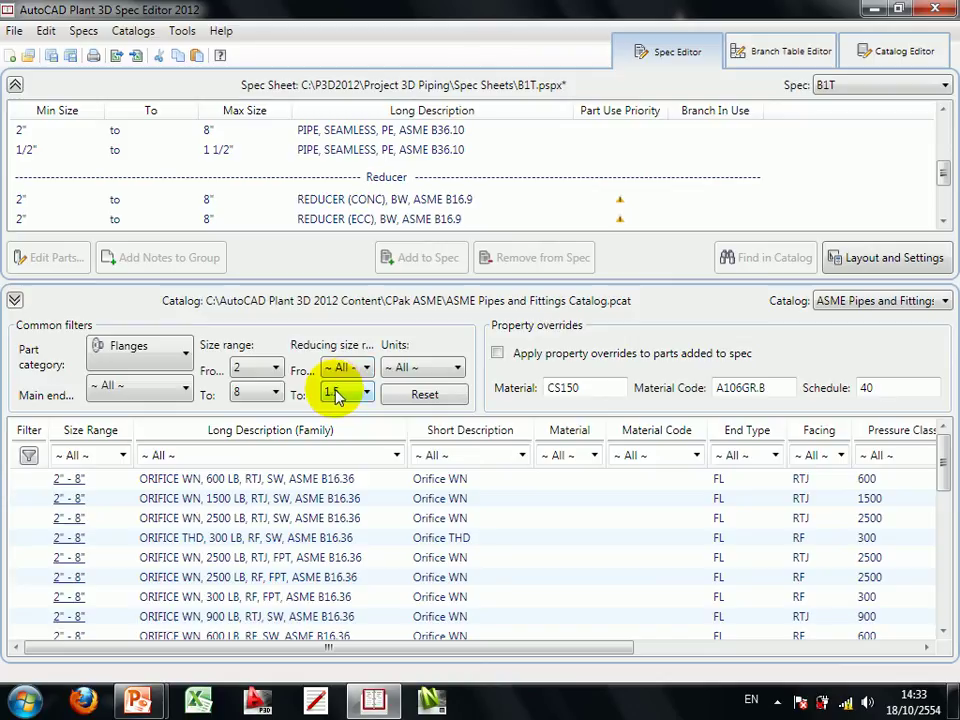
click(338, 392)
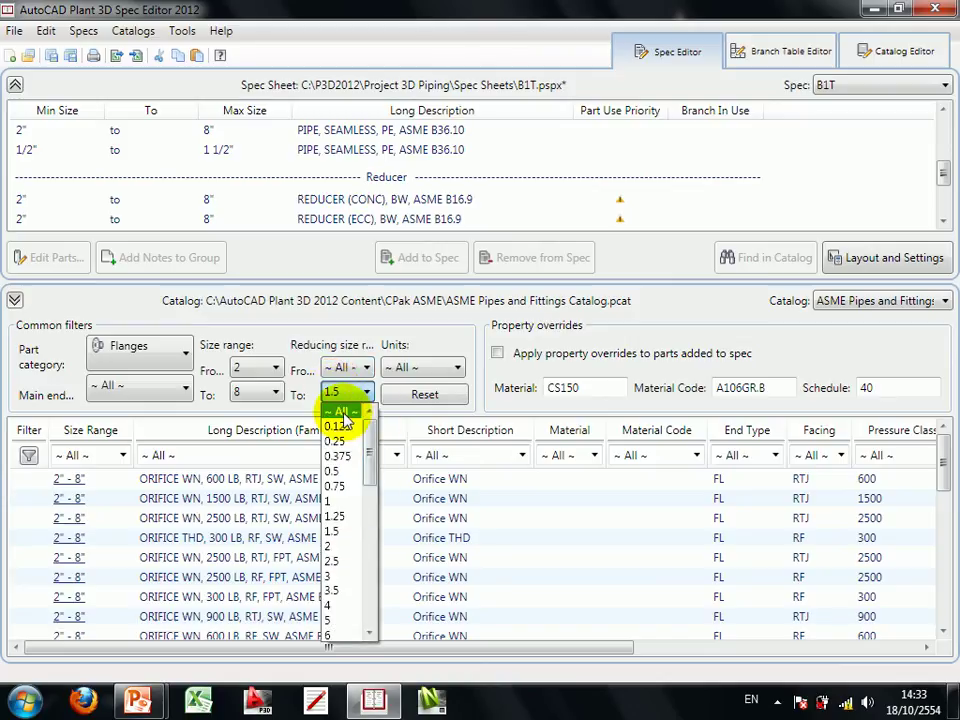
click(343, 413)
drag(364, 645, 546, 666)
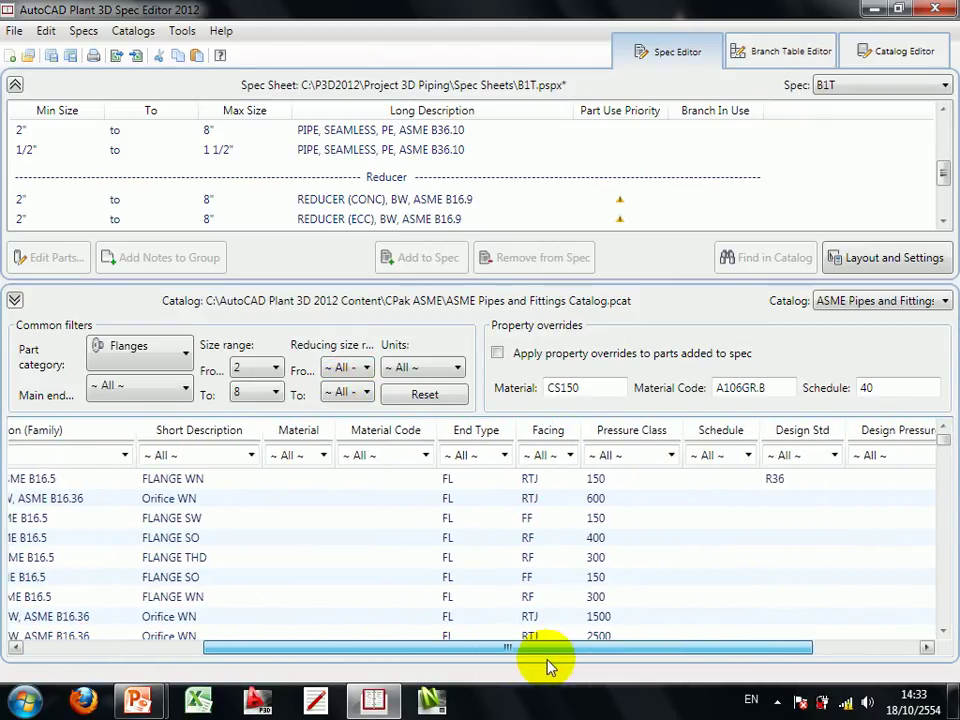
- Filter the flanges to Pressure Class 300, Facing RF and End Type FL
click(672, 456)
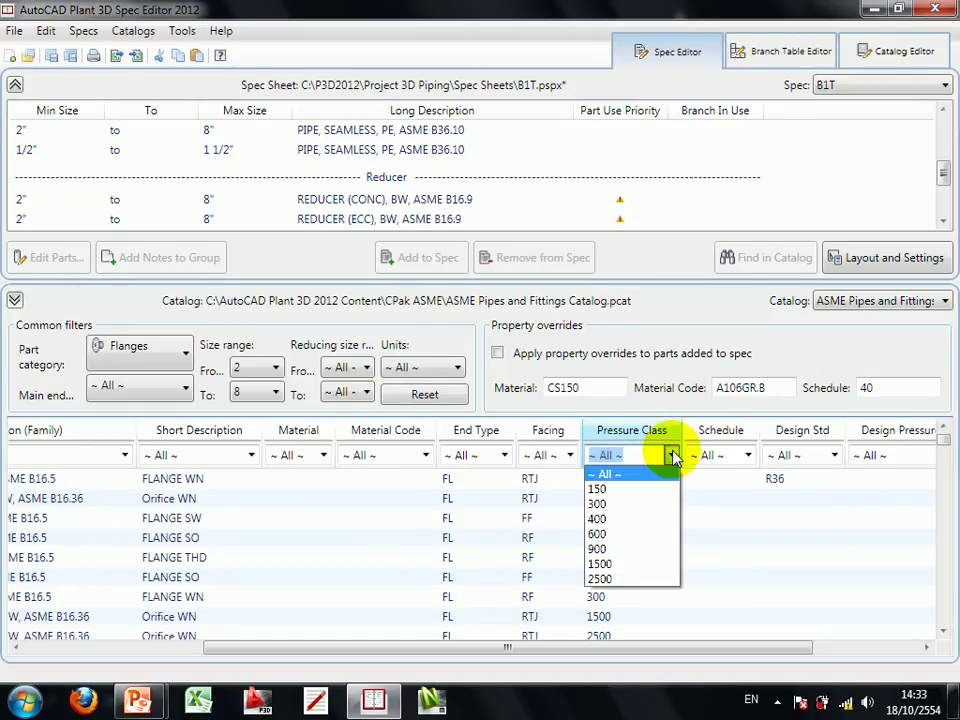
click(648, 505)
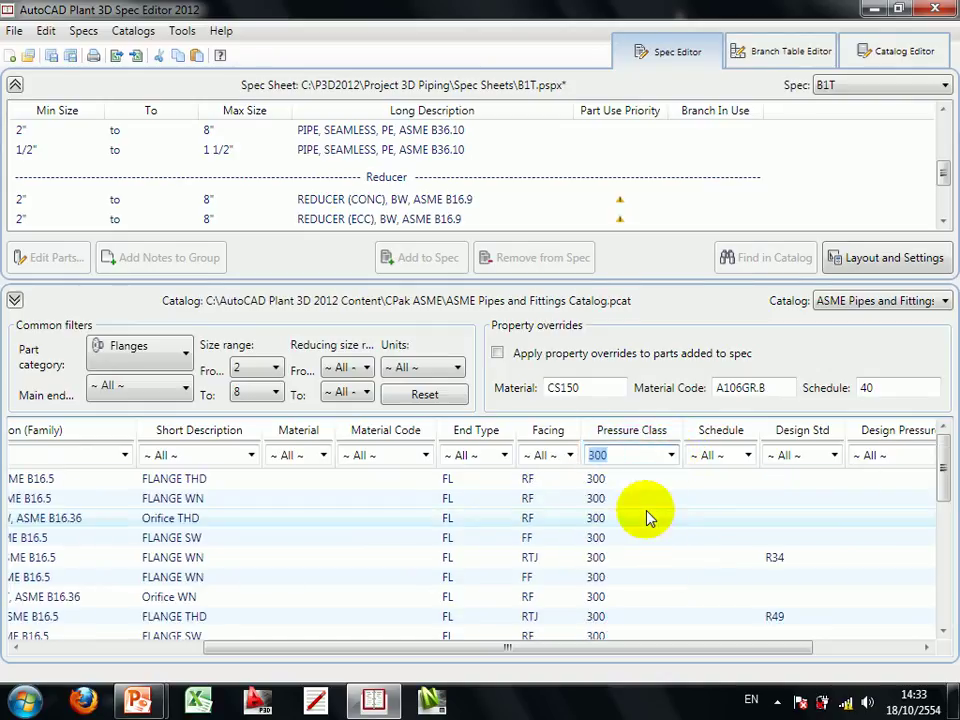
click(571, 456)
click(553, 505)
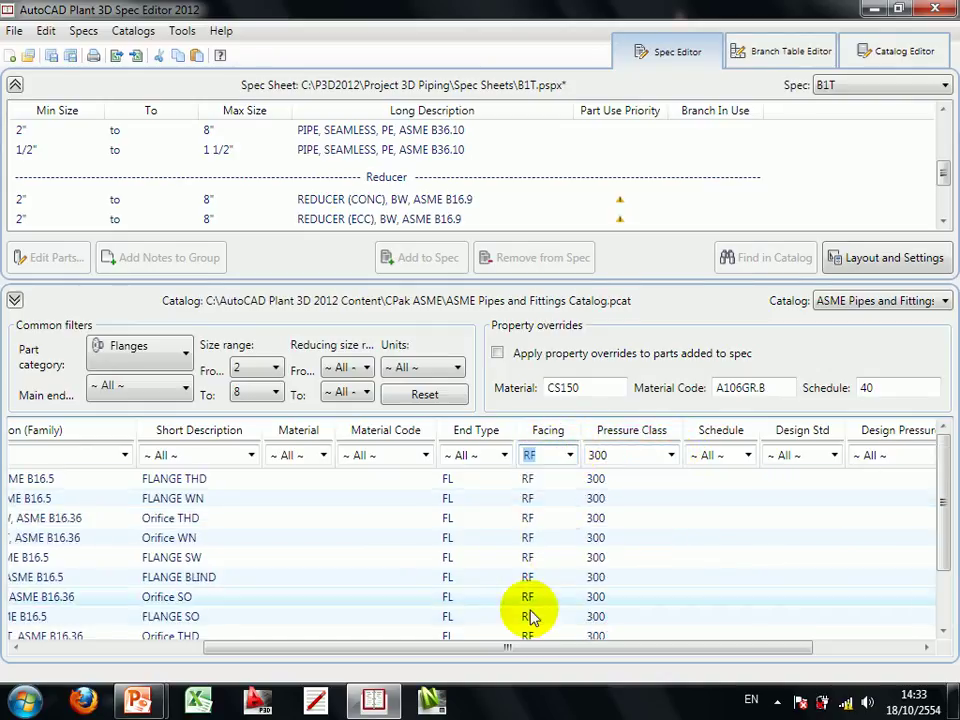
drag(507, 650, 471, 647)
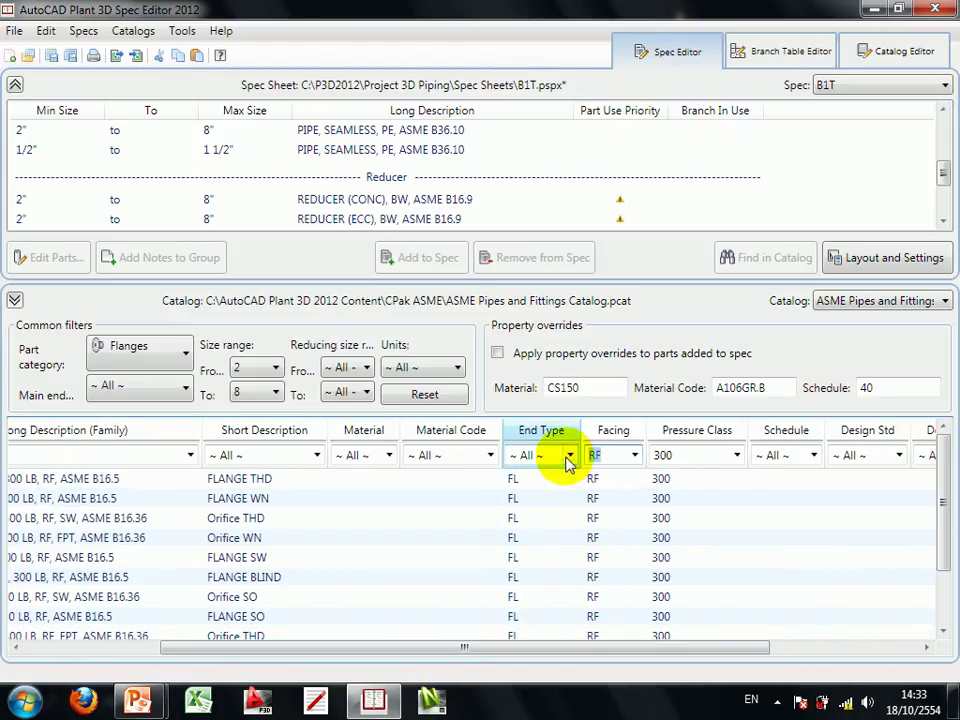
click(571, 456)
click(548, 492)
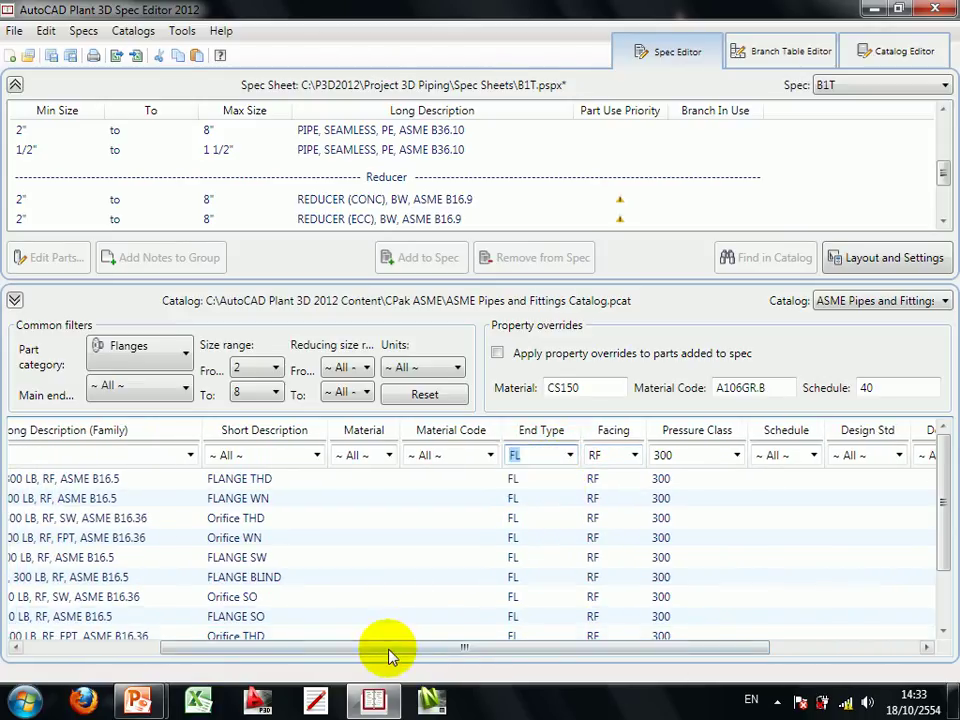
drag(388, 649, 235, 650)
- Filter to FLANGE WN and add the 300 LB weld-neck flange to spec B1T
click(517, 455)
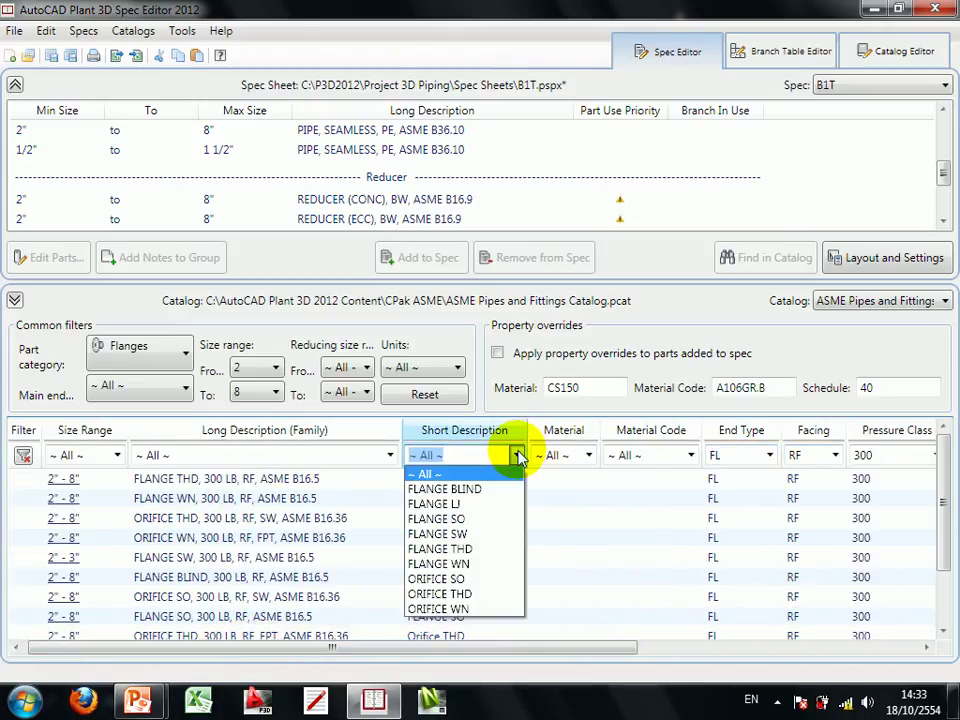
click(488, 565)
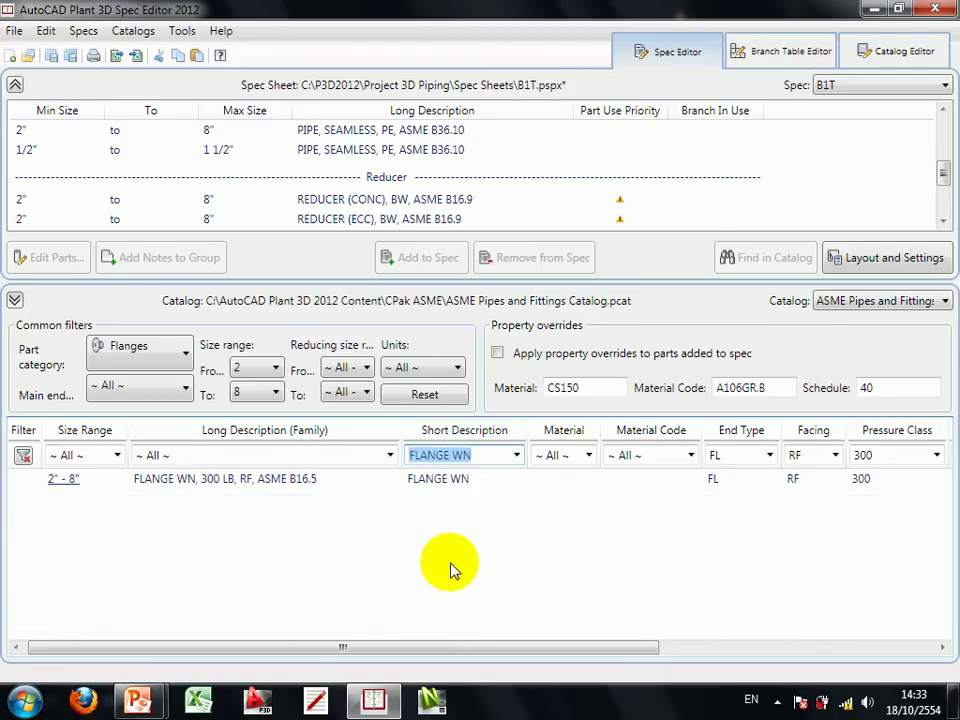
click(228, 480)
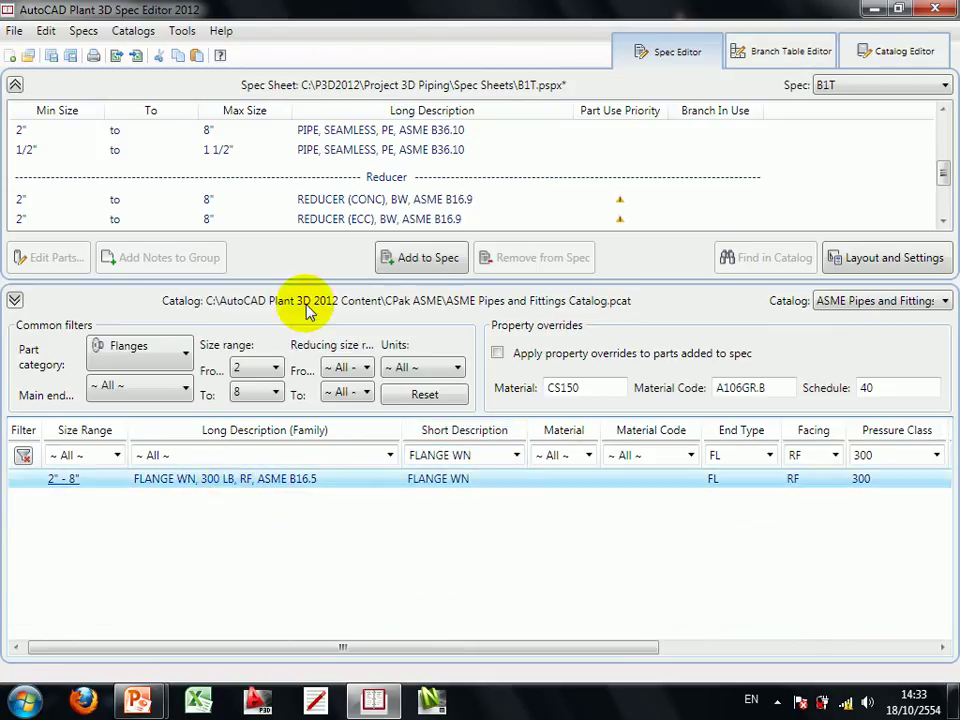
click(428, 260)
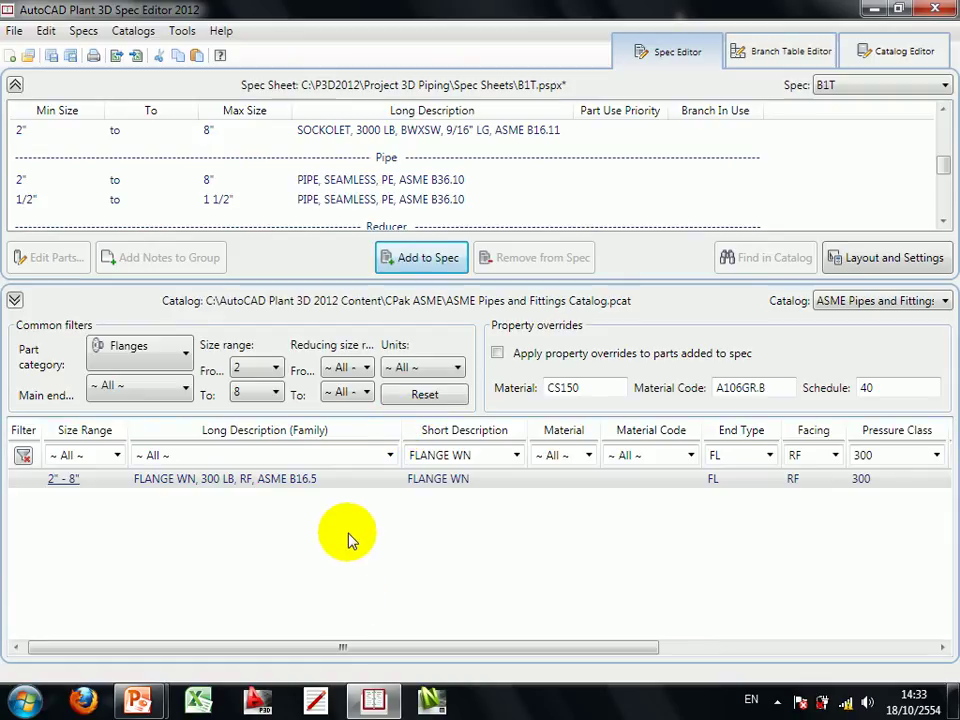
click(149, 367)
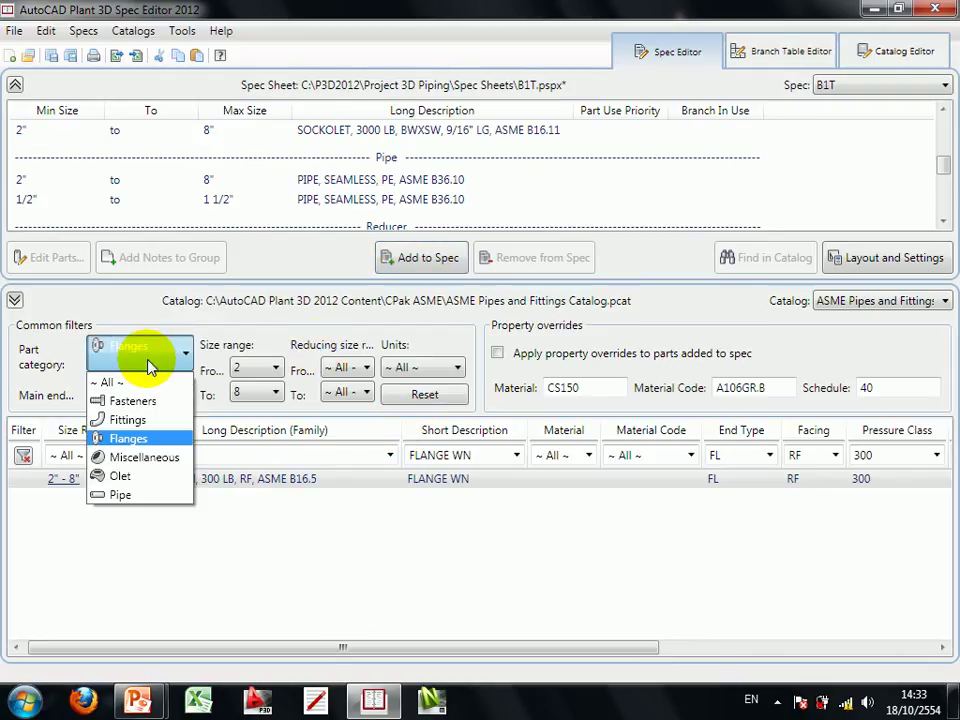
- Switch the catalog to Fasteners and add the BOLT SET stud bolt set to the spec
click(146, 402)
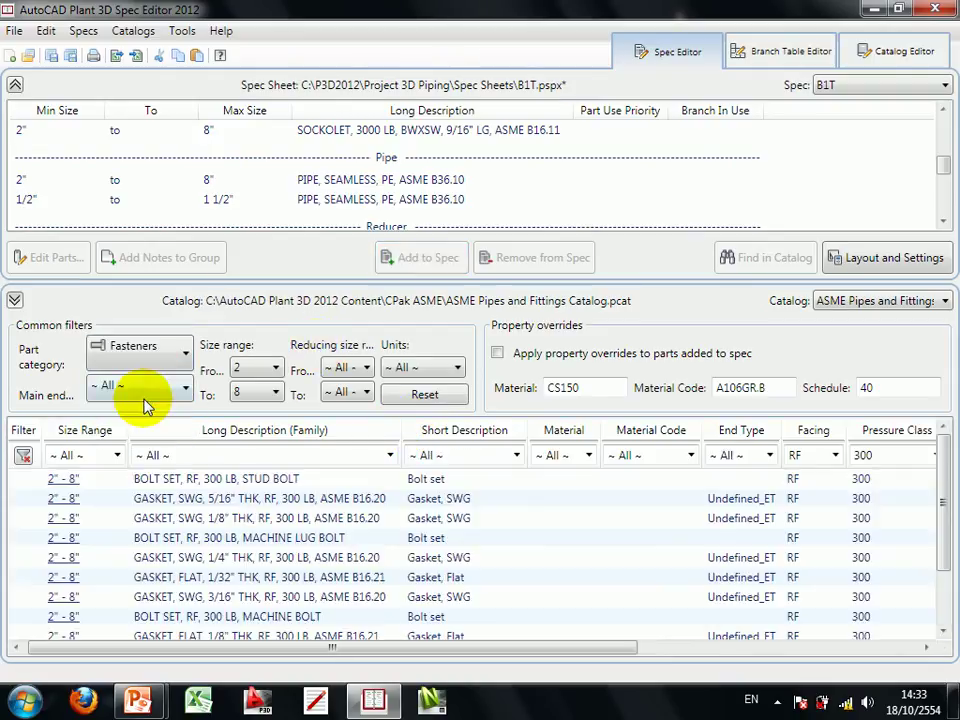
click(517, 459)
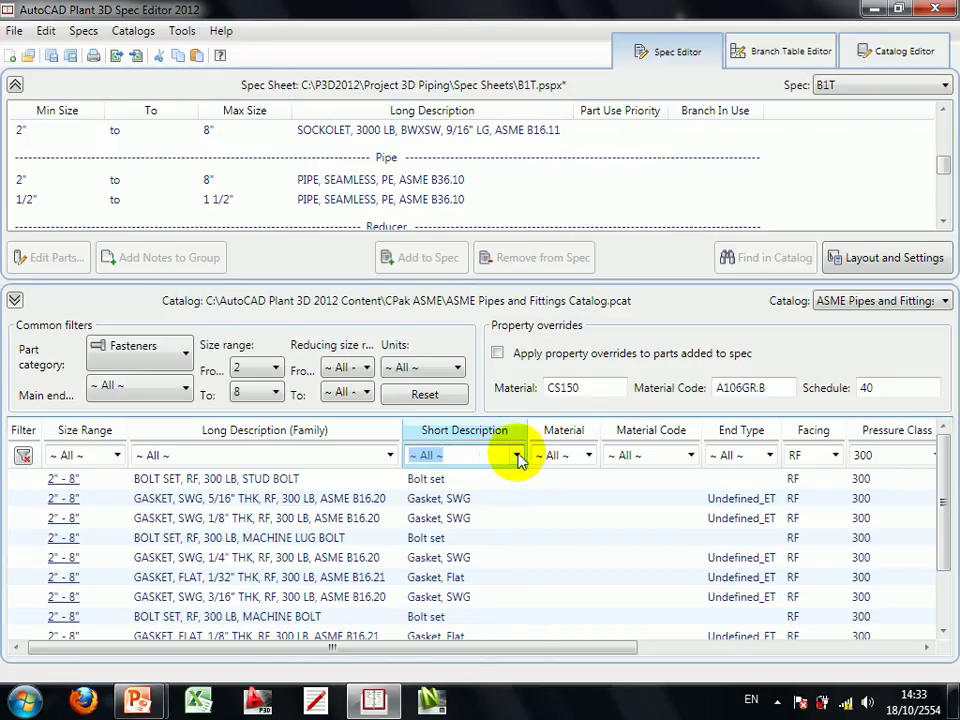
click(516, 456)
click(488, 490)
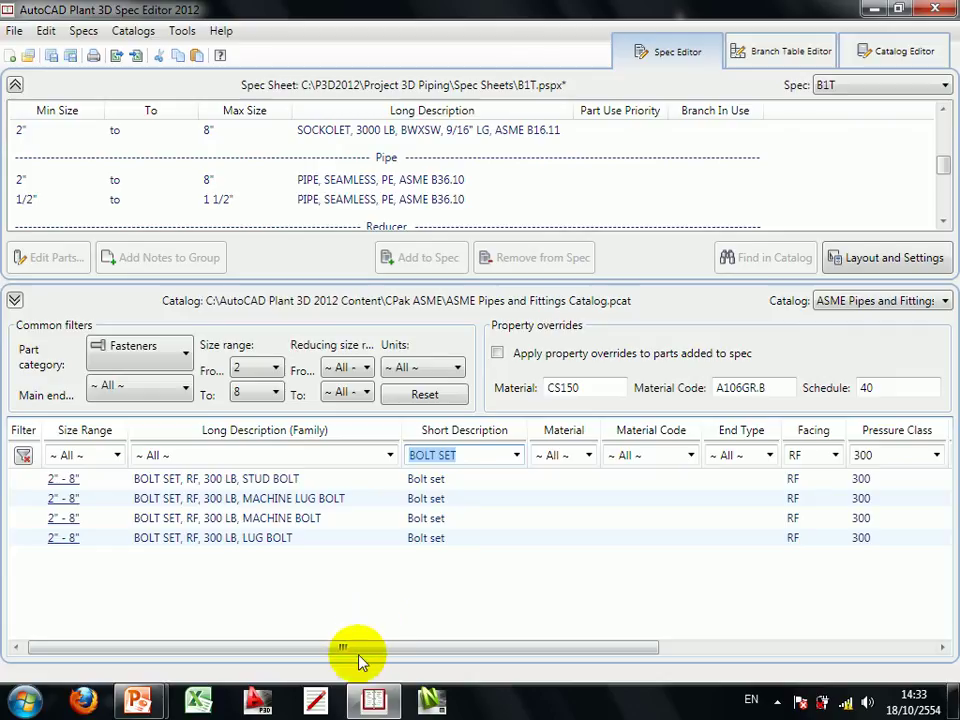
click(266, 480)
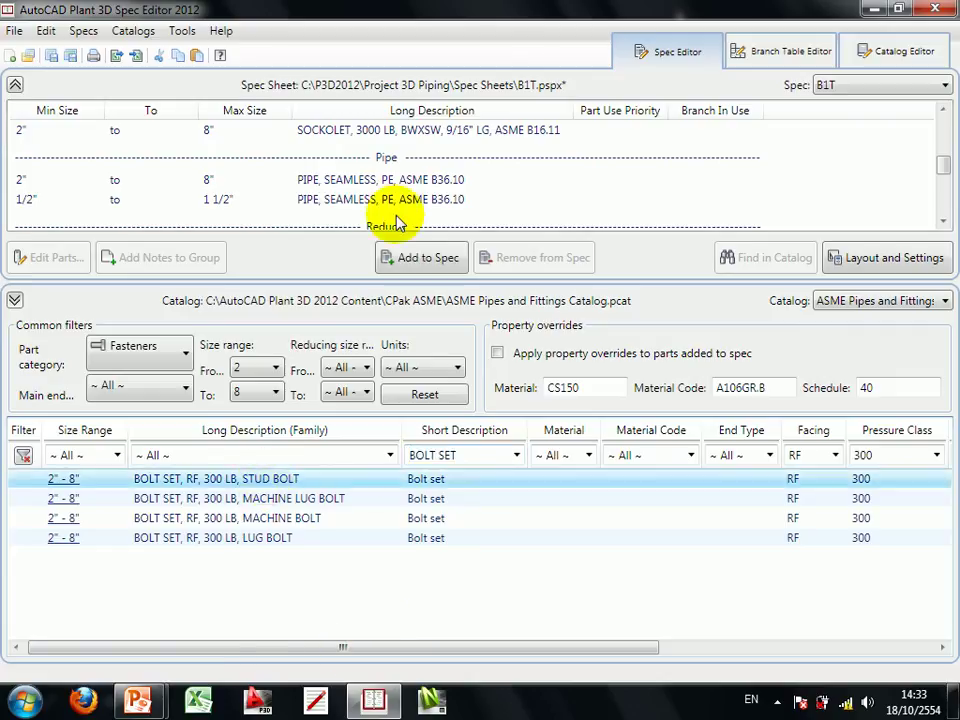
click(420, 260)
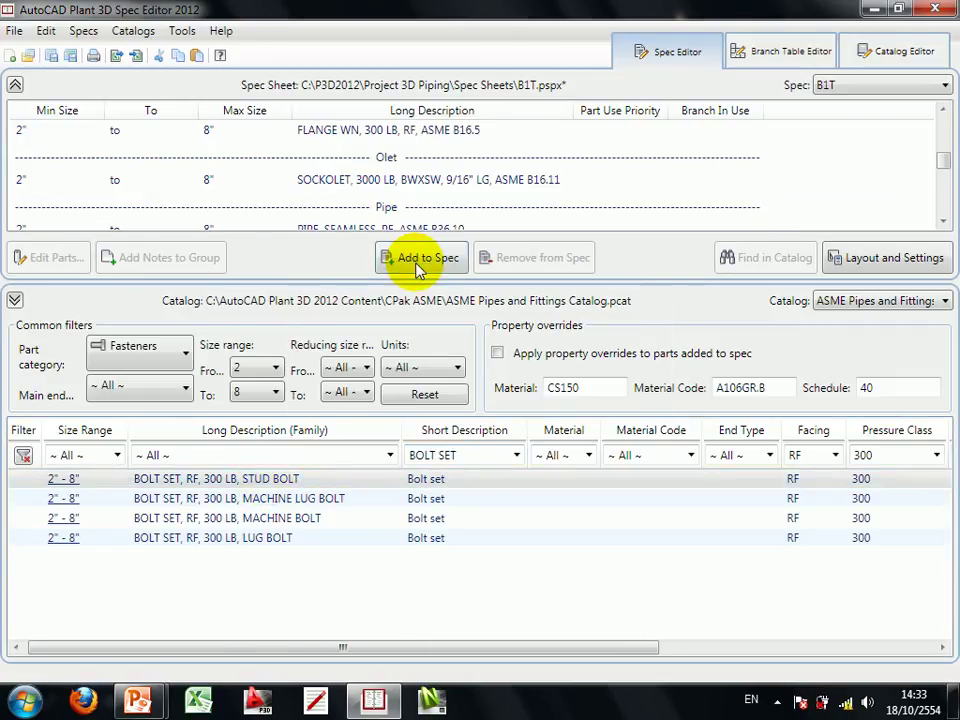
- Filter to GASKET, FLAT and add the 1/8" THK flat gasket to the spec
click(517, 456)
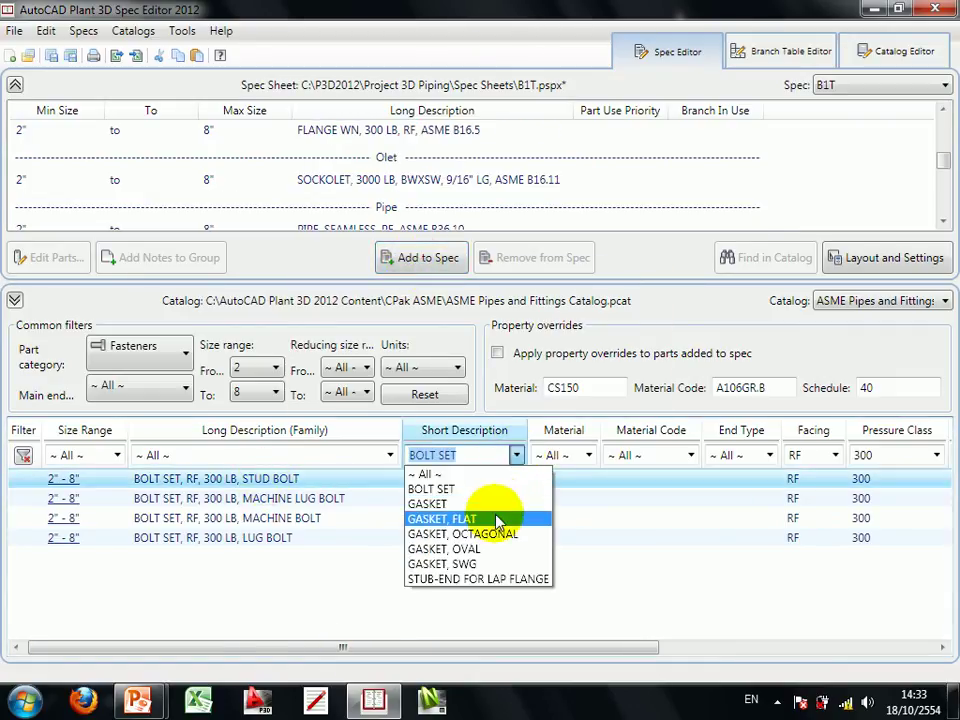
click(497, 522)
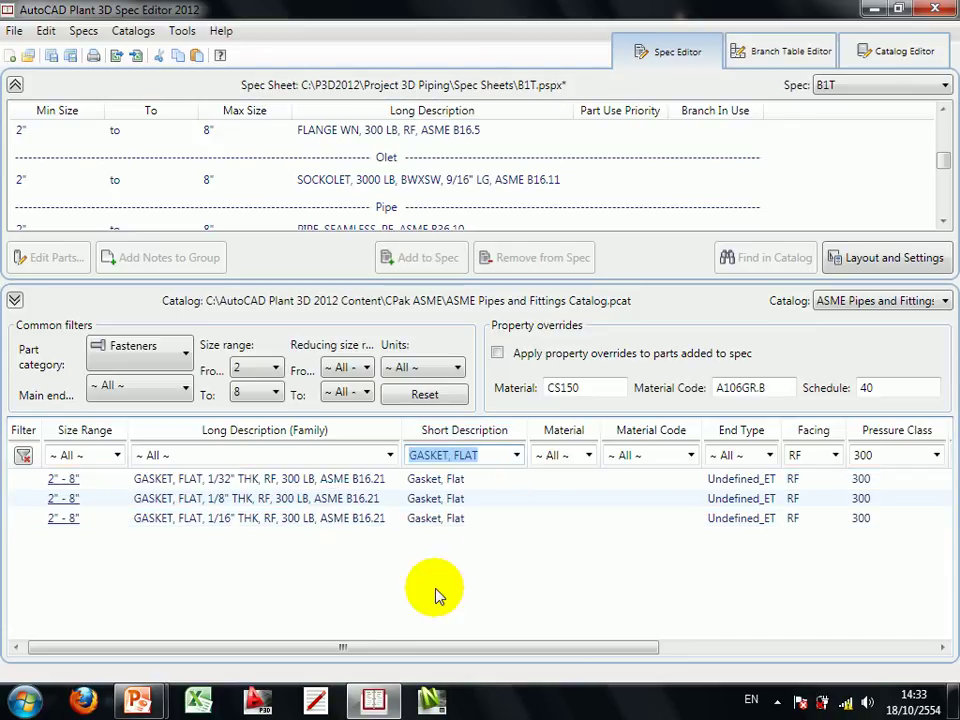
click(366, 504)
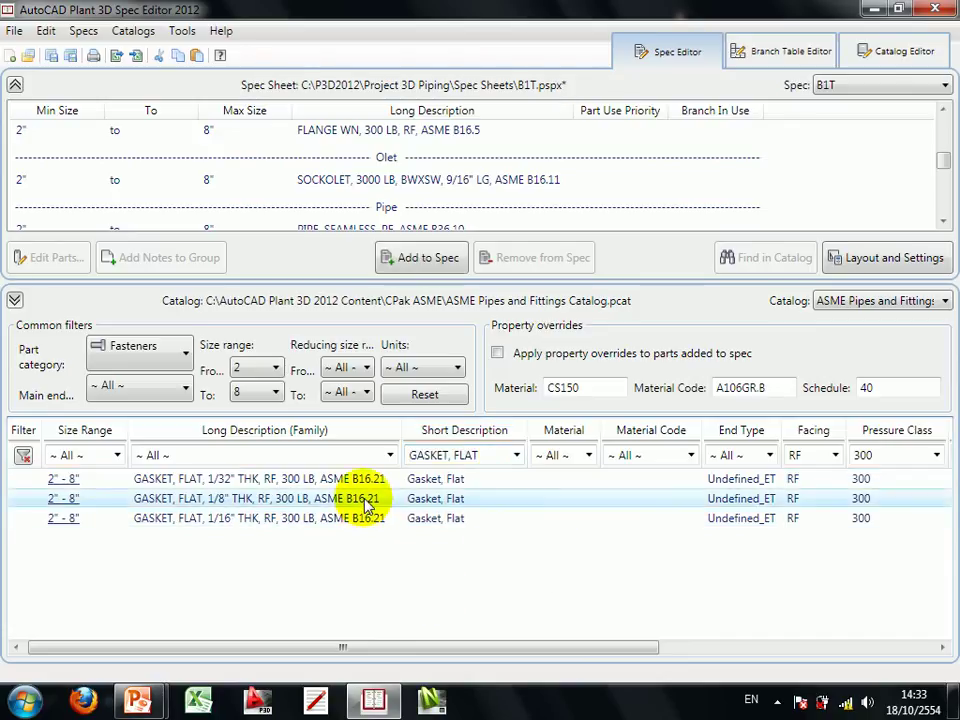
click(430, 260)
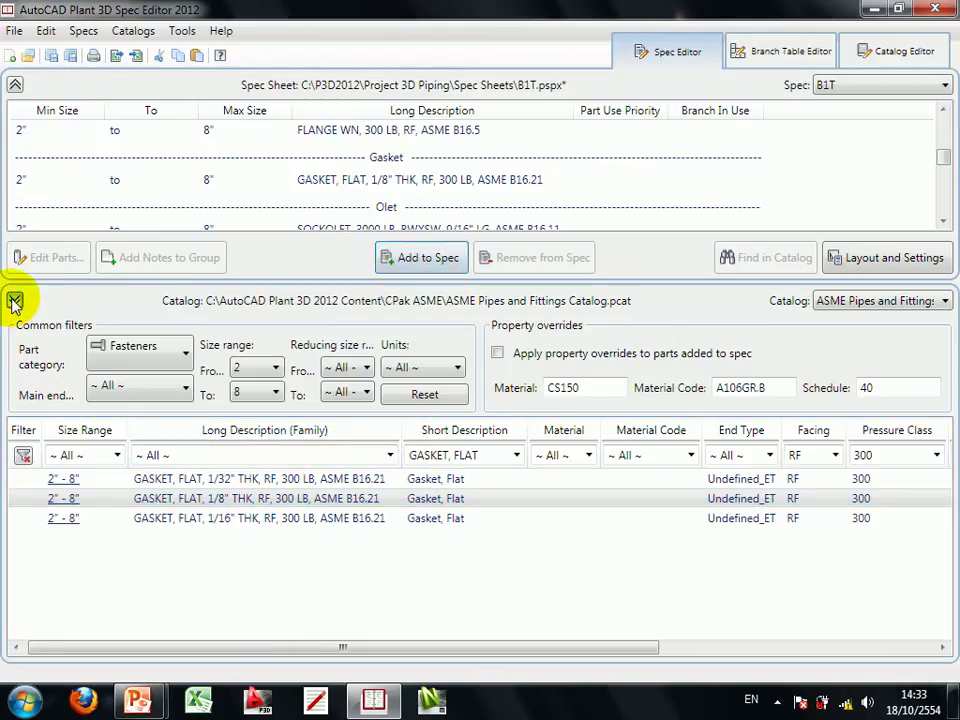
- Collapse the catalog pane to review the full B1T spec, then restore it
click(15, 300)
click(490, 506)
scroll(502, 535, up, 3)
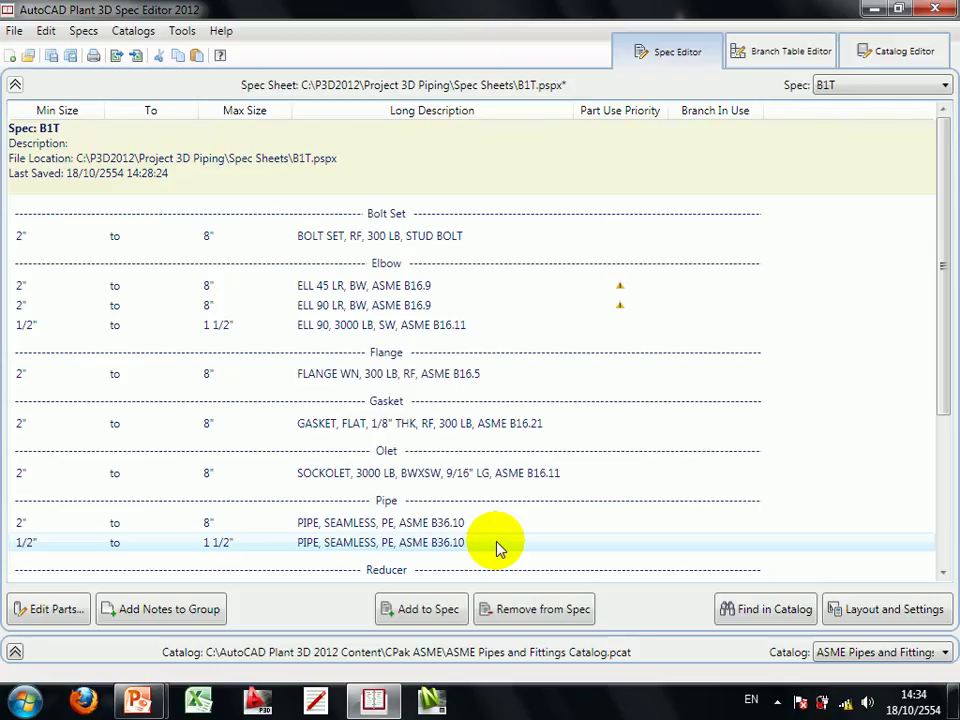
scroll(529, 444, down, 3)
scroll(530, 450, up, 3)
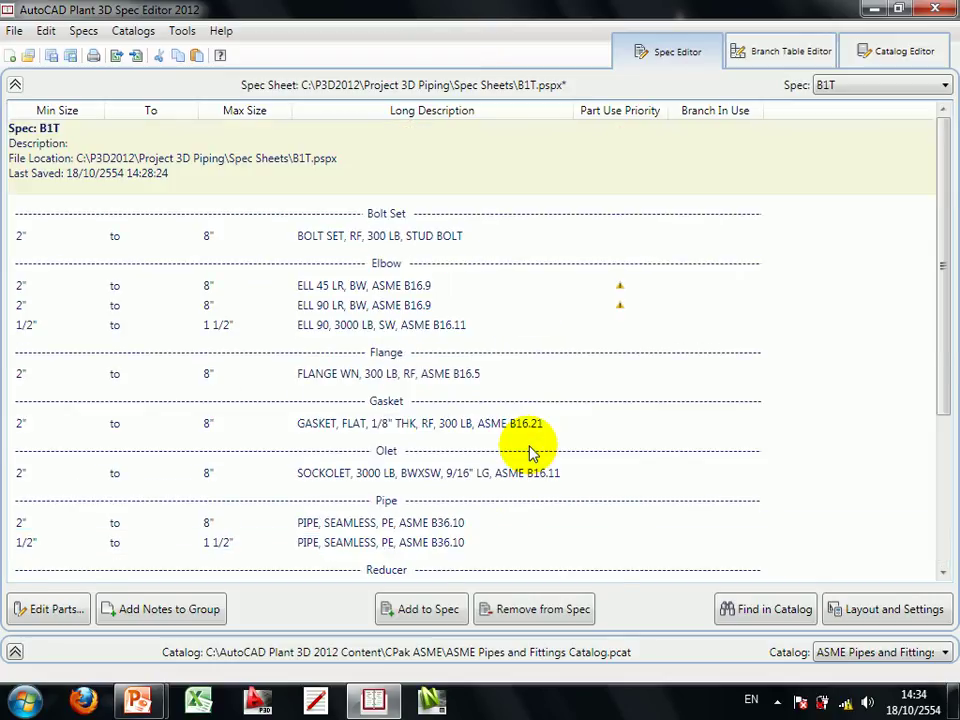
scroll(530, 450, down, 4)
scroll(529, 450, down, 1)
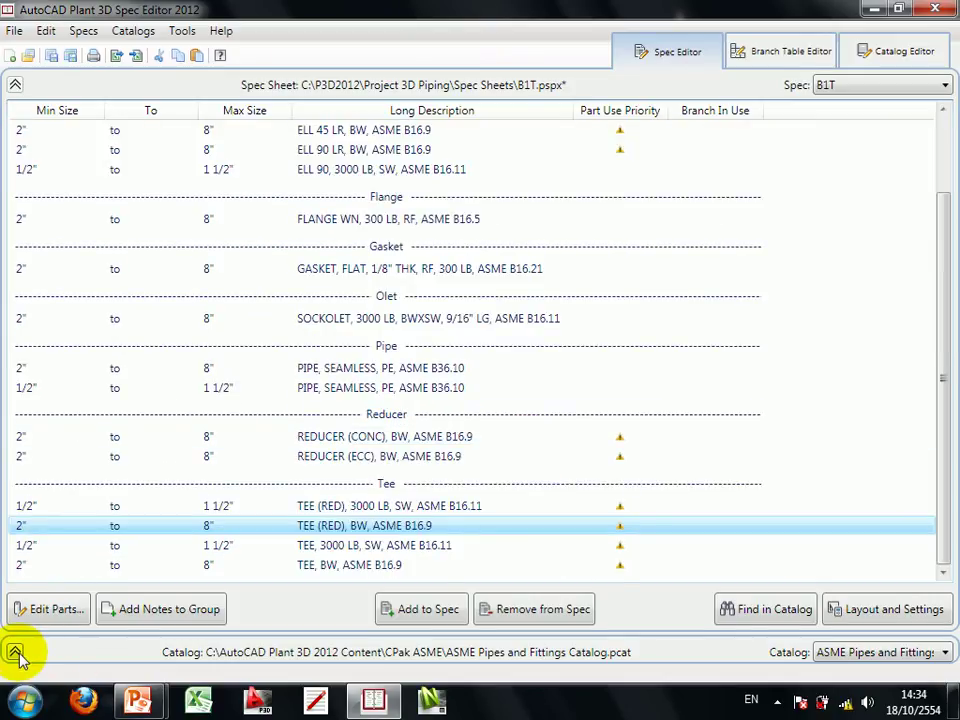
click(15, 651)
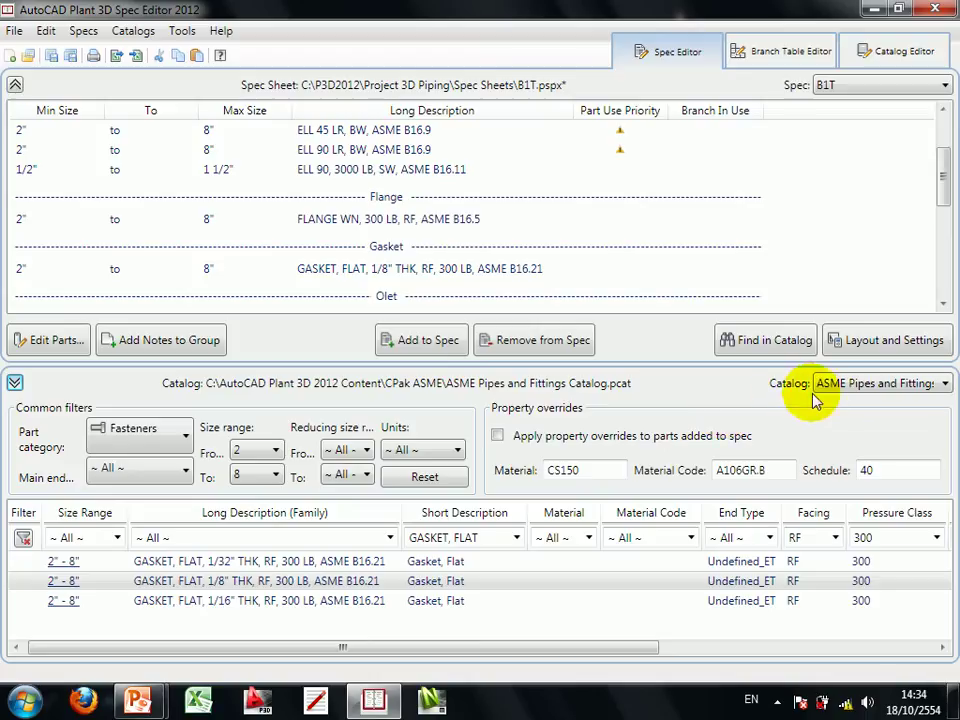
- Load CPak ASME\ASME Valves Catalog.pcat as the parts catalog
click(848, 386)
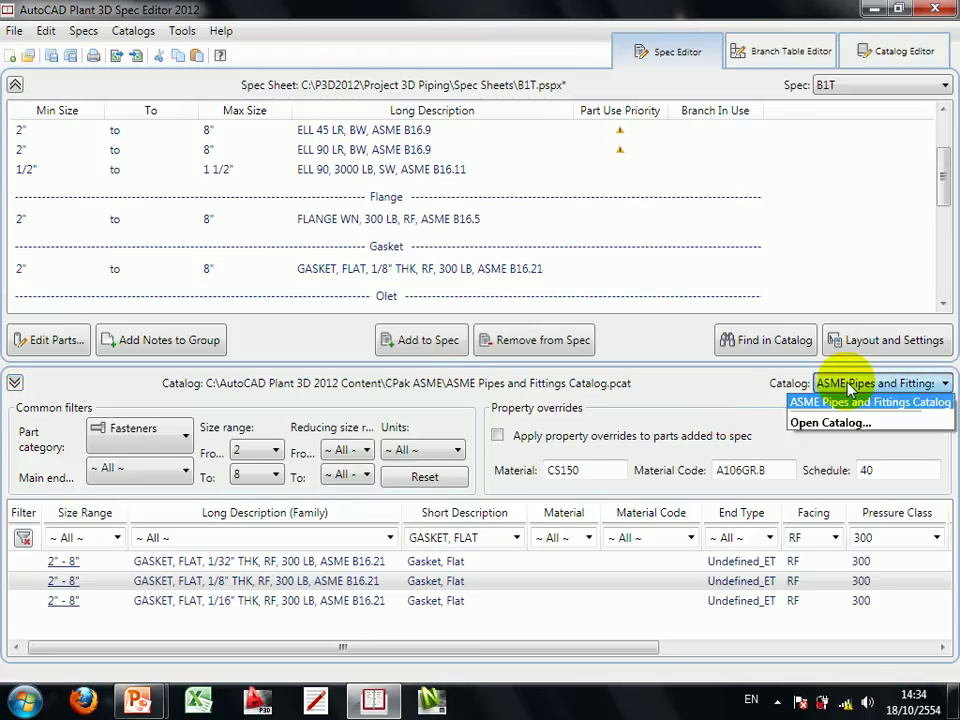
click(832, 424)
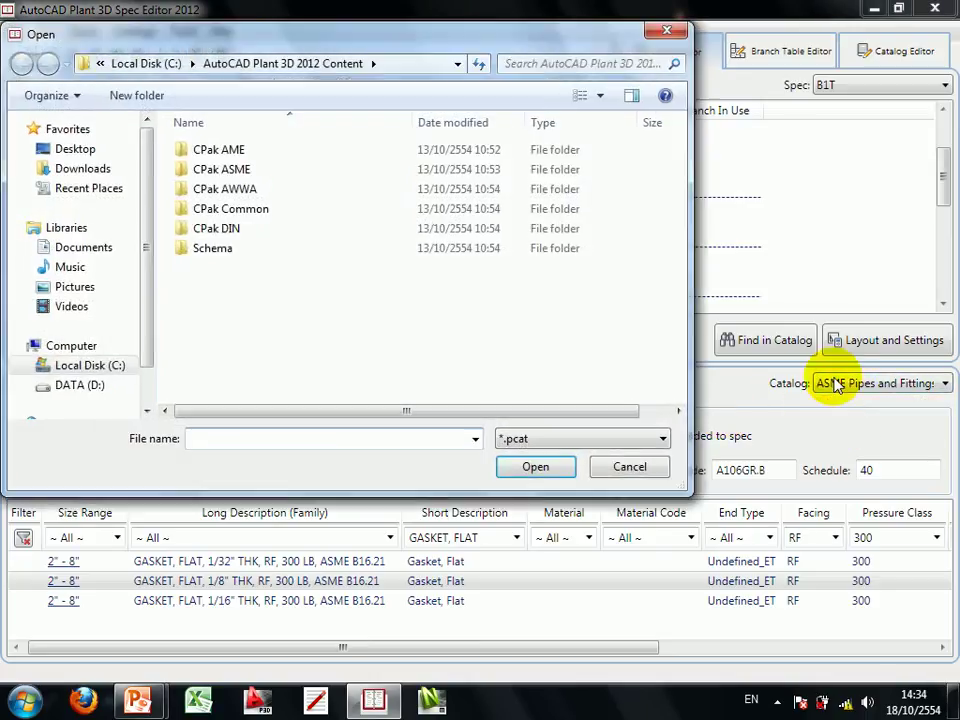
double_click(300, 173)
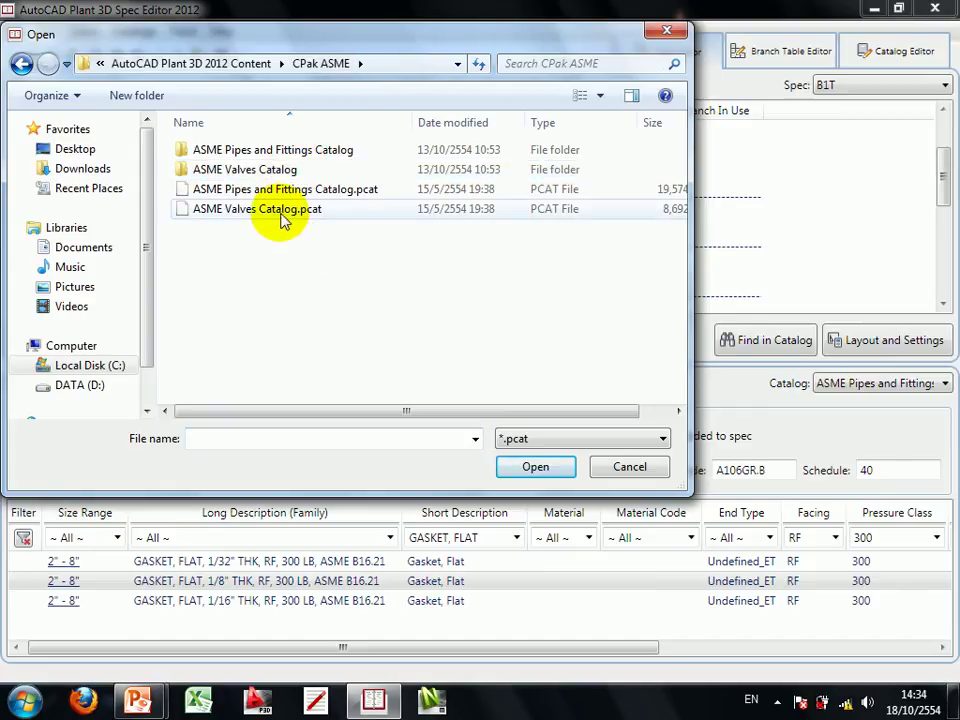
click(283, 212)
click(512, 470)
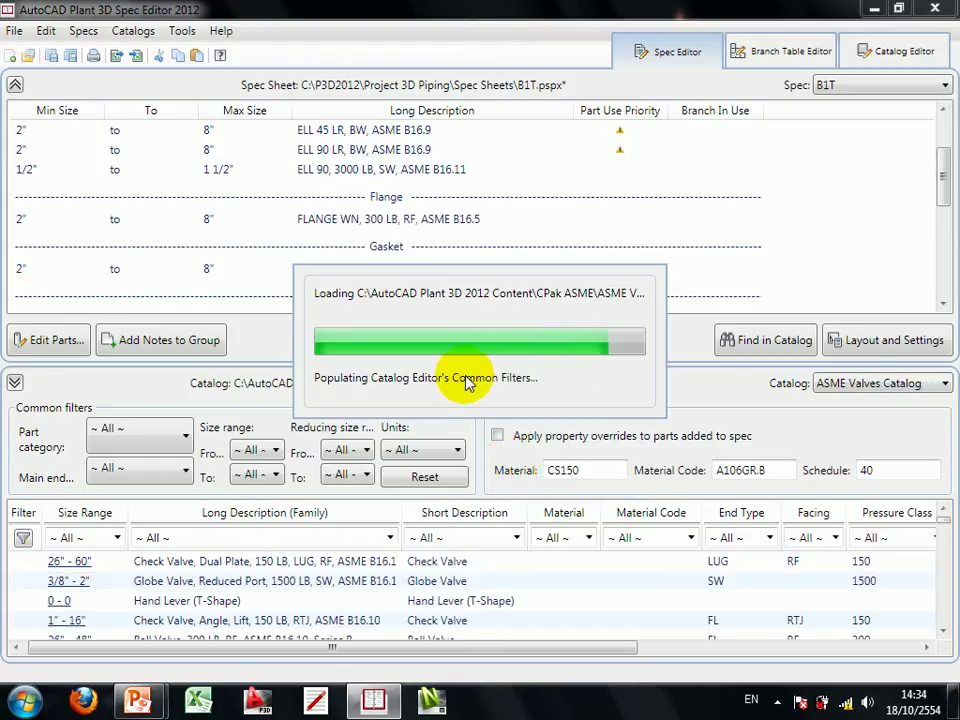
drag(455, 372, 455, 295)
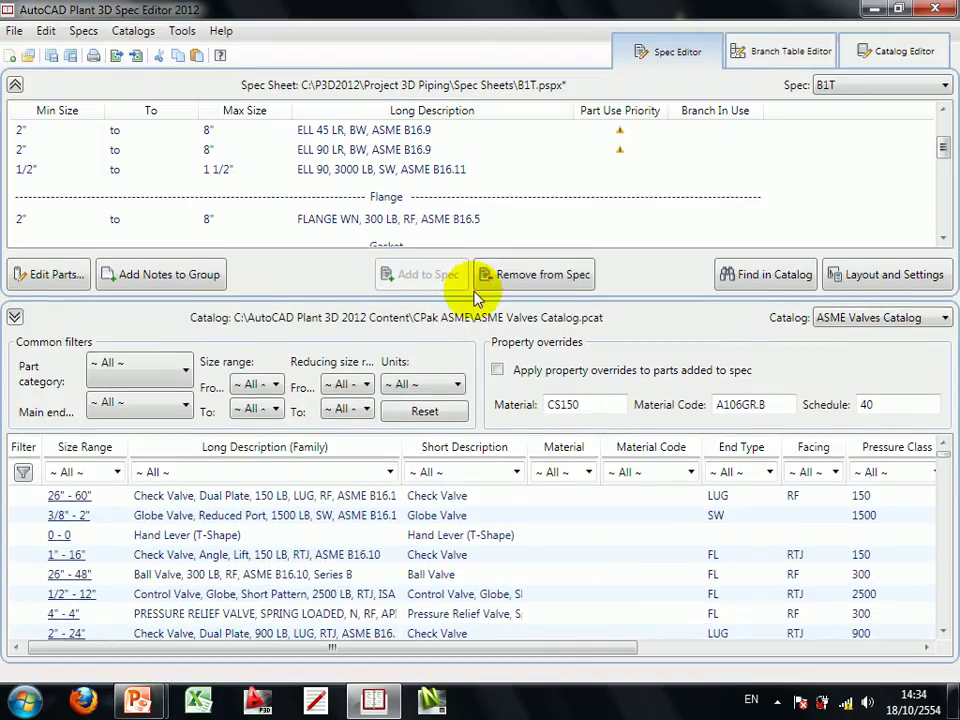
- Set the part category to Valves with a size range of 2 to 8
click(178, 357)
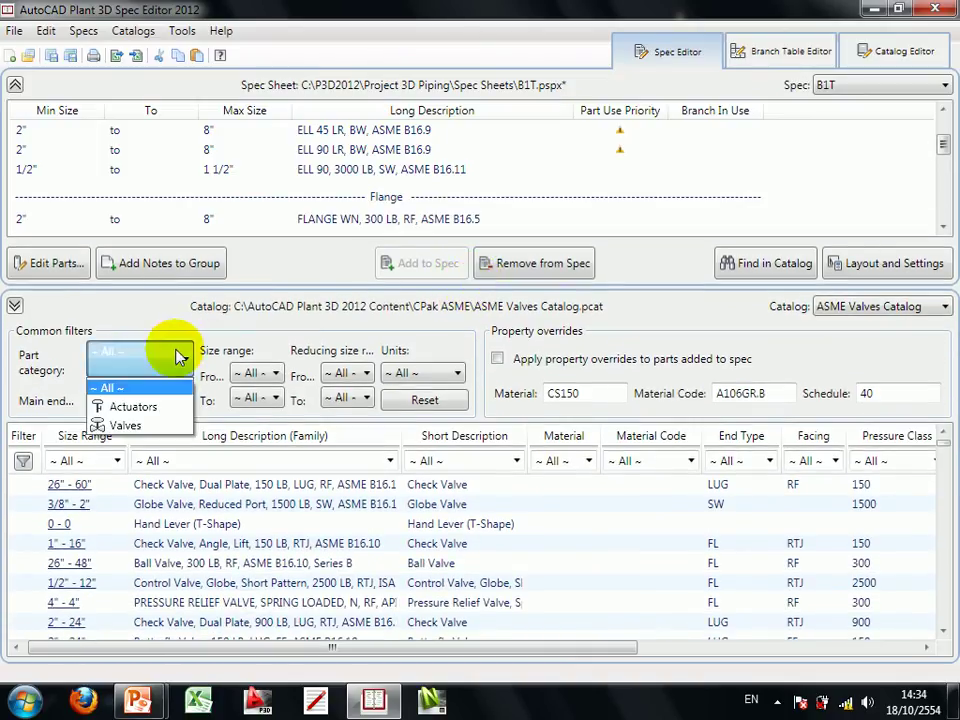
click(127, 426)
click(253, 375)
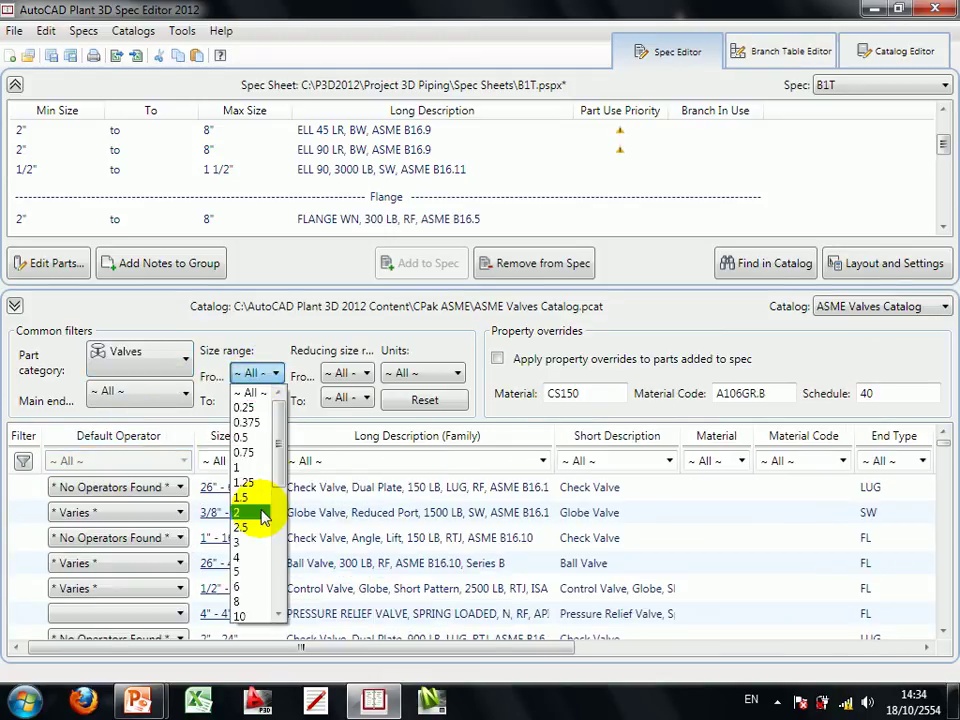
click(250, 512)
click(255, 400)
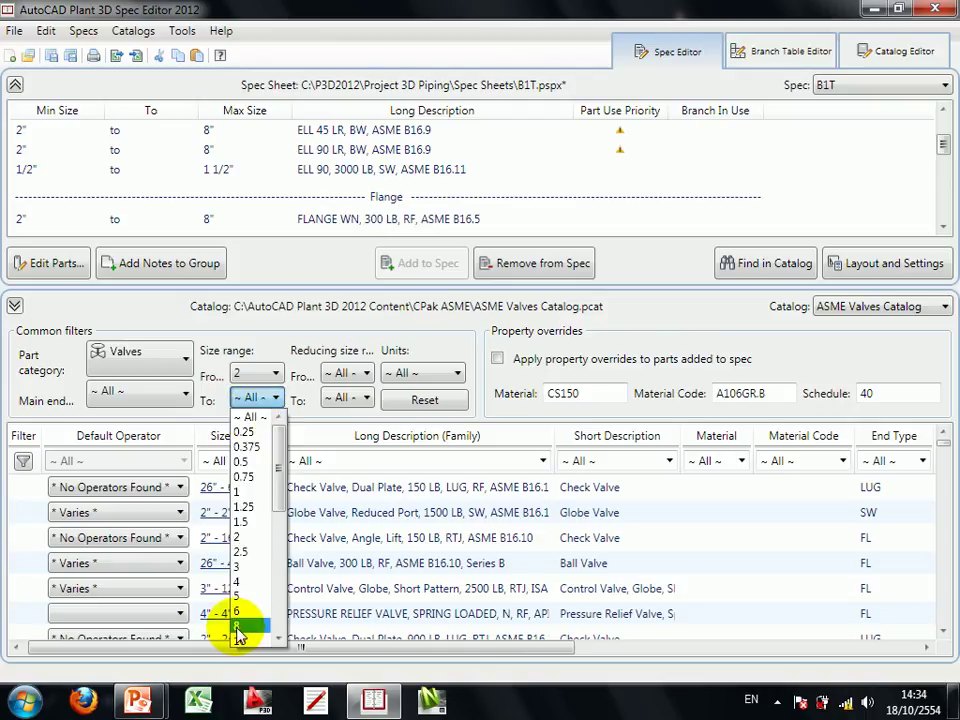
click(250, 640)
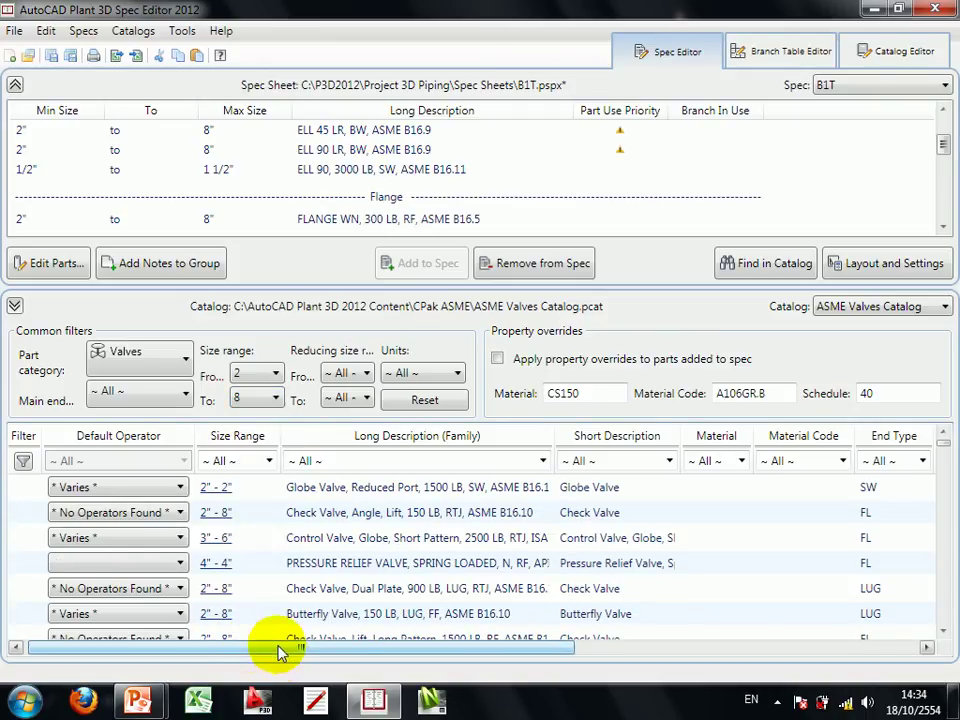
drag(300, 649, 552, 649)
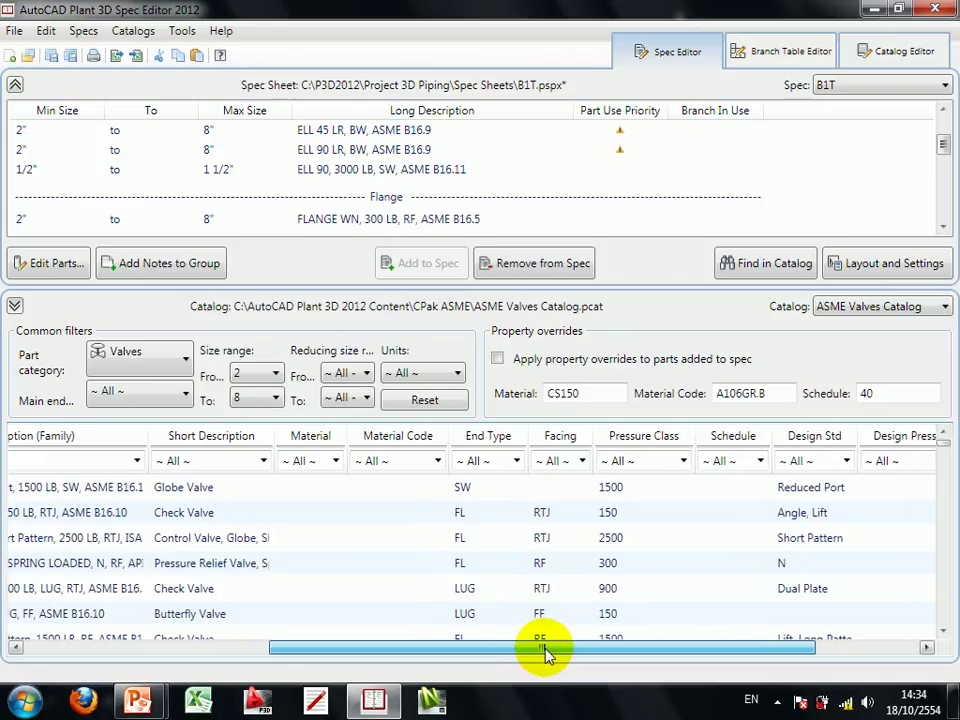
- Filter the valves to Pressure Class 300, Facing RF and End Type FL
click(668, 462)
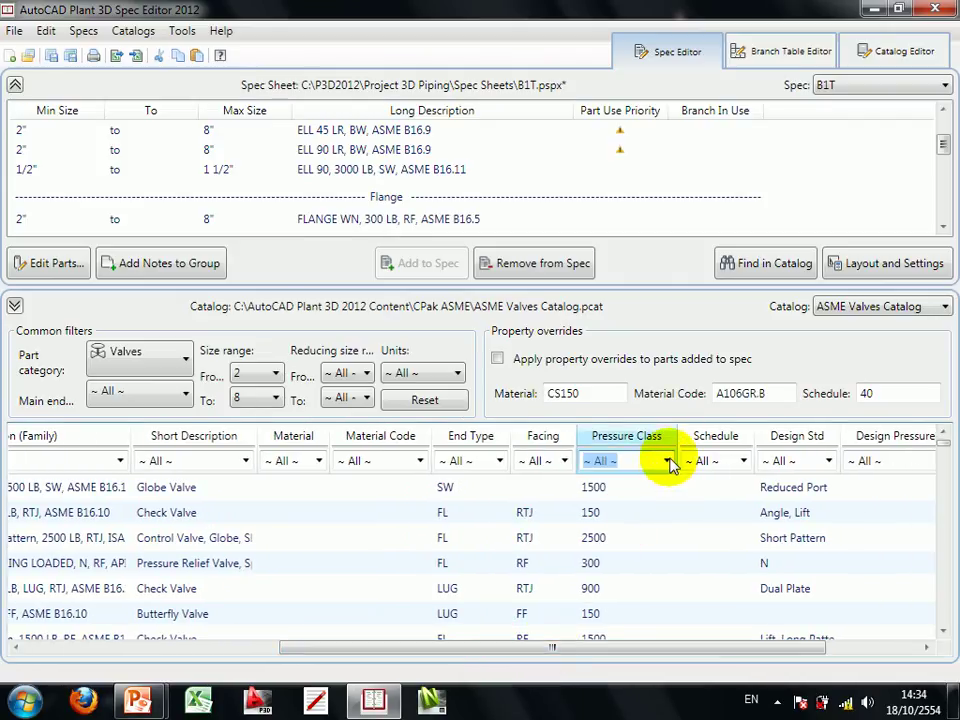
click(664, 462)
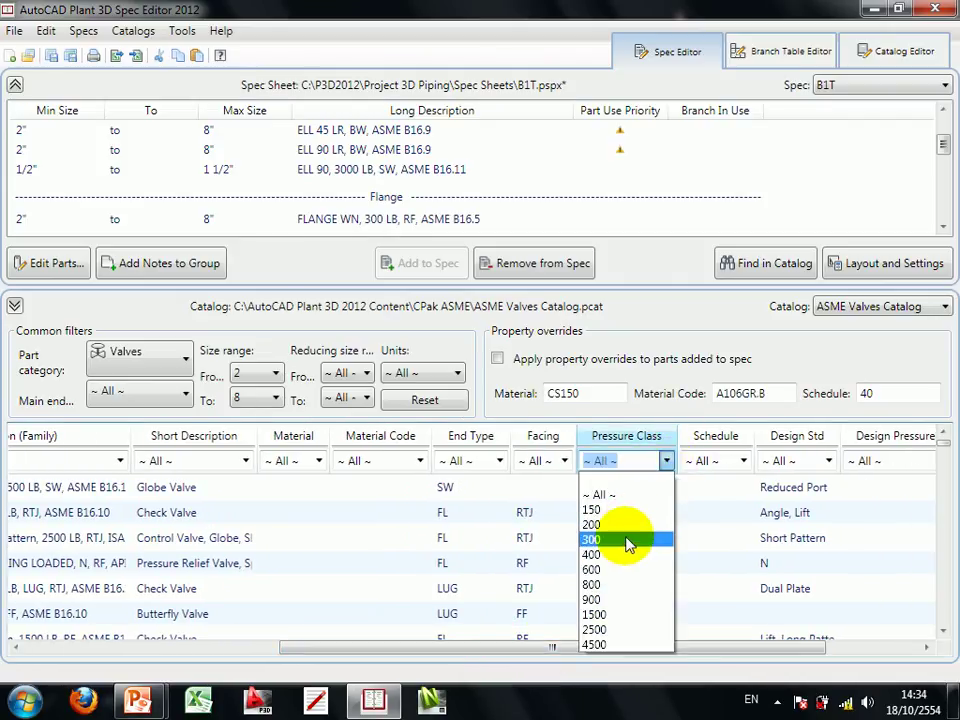
click(628, 541)
click(562, 462)
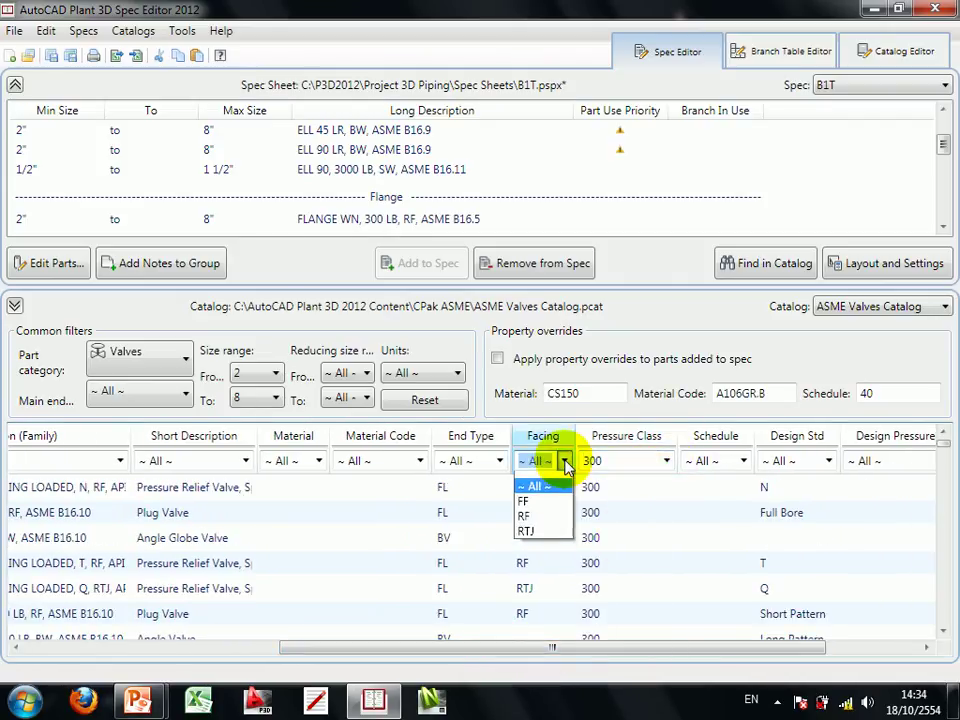
click(530, 524)
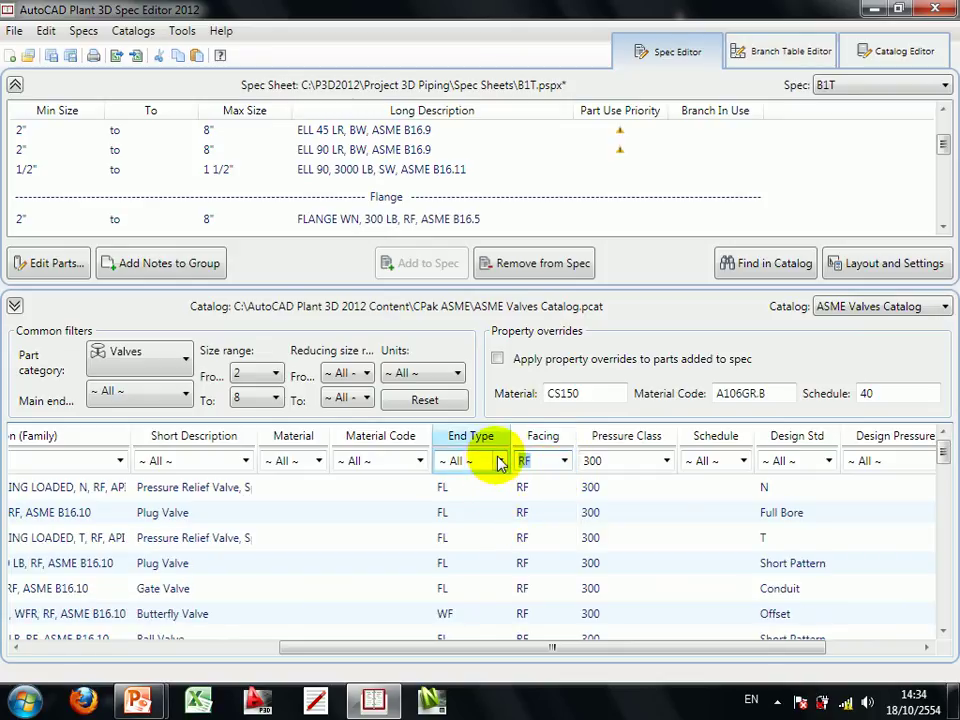
click(498, 461)
click(448, 509)
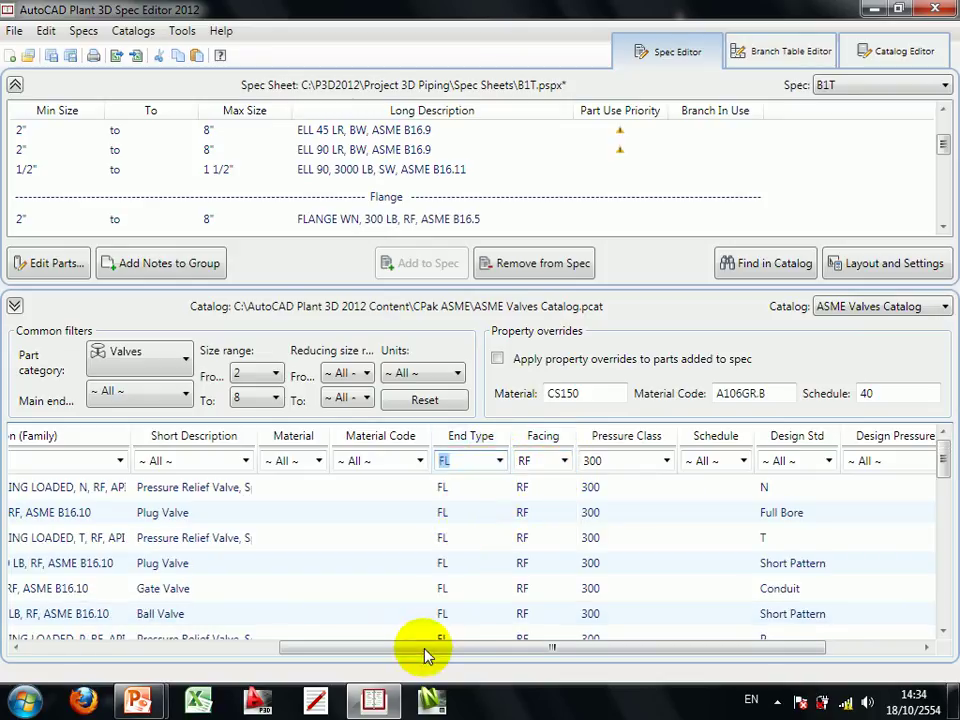
drag(415, 655, 189, 648)
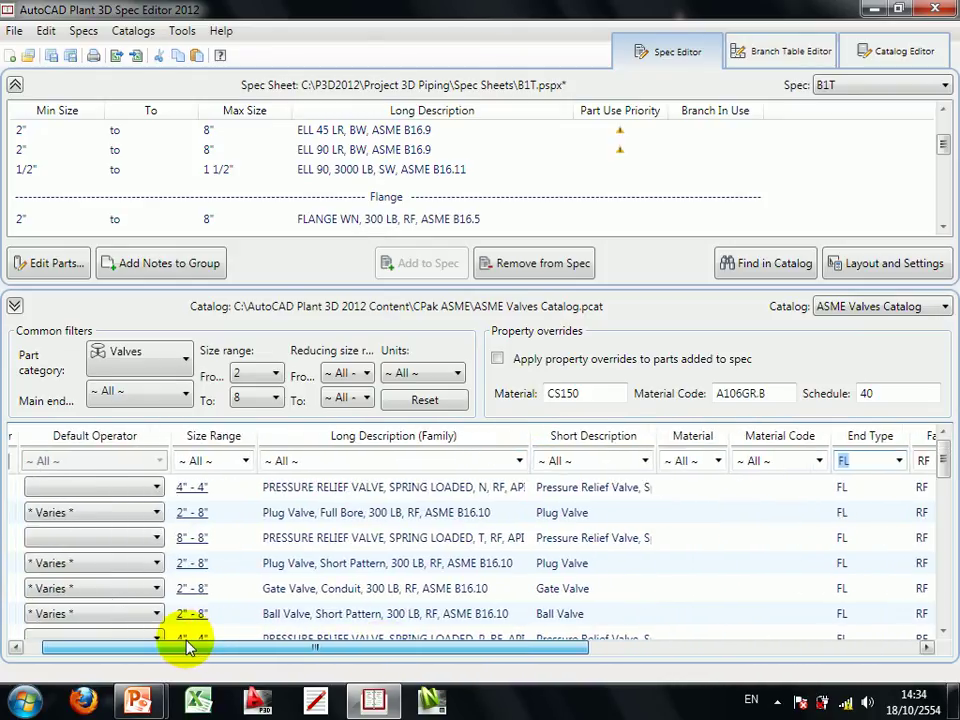
- Filter the Short Description to GATE VALVE
click(645, 462)
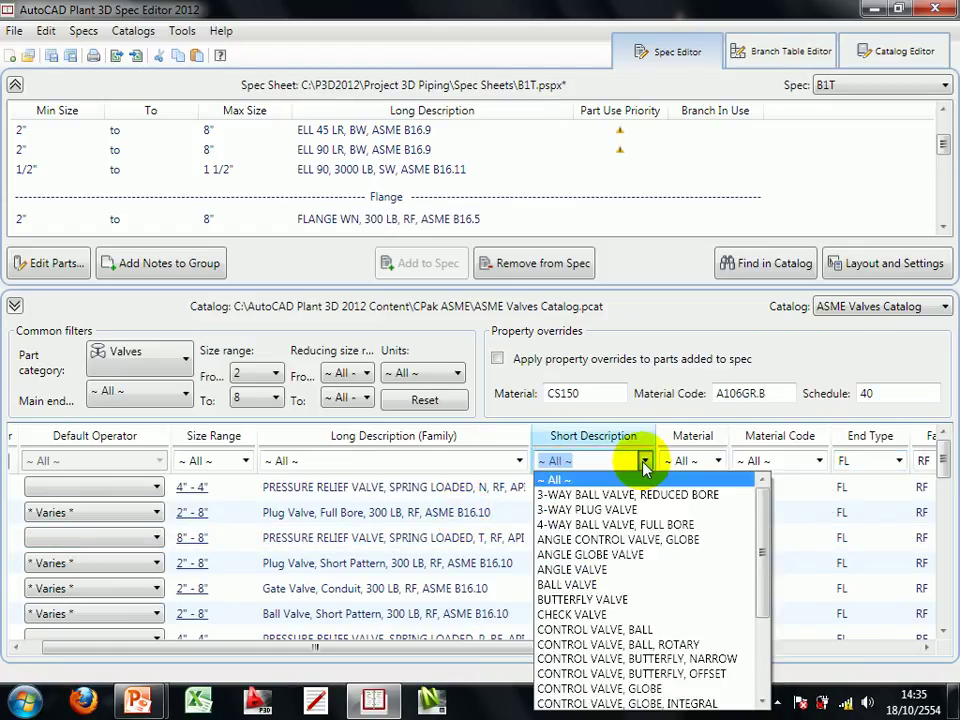
scroll(583, 520, down, 1)
scroll(640, 545, down, 2)
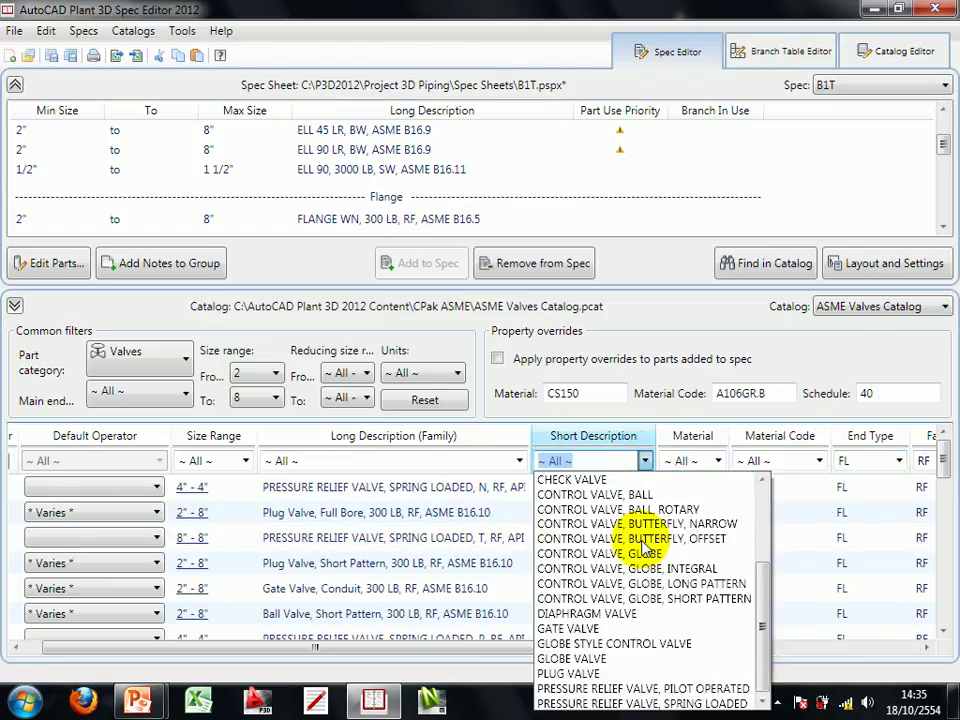
click(560, 628)
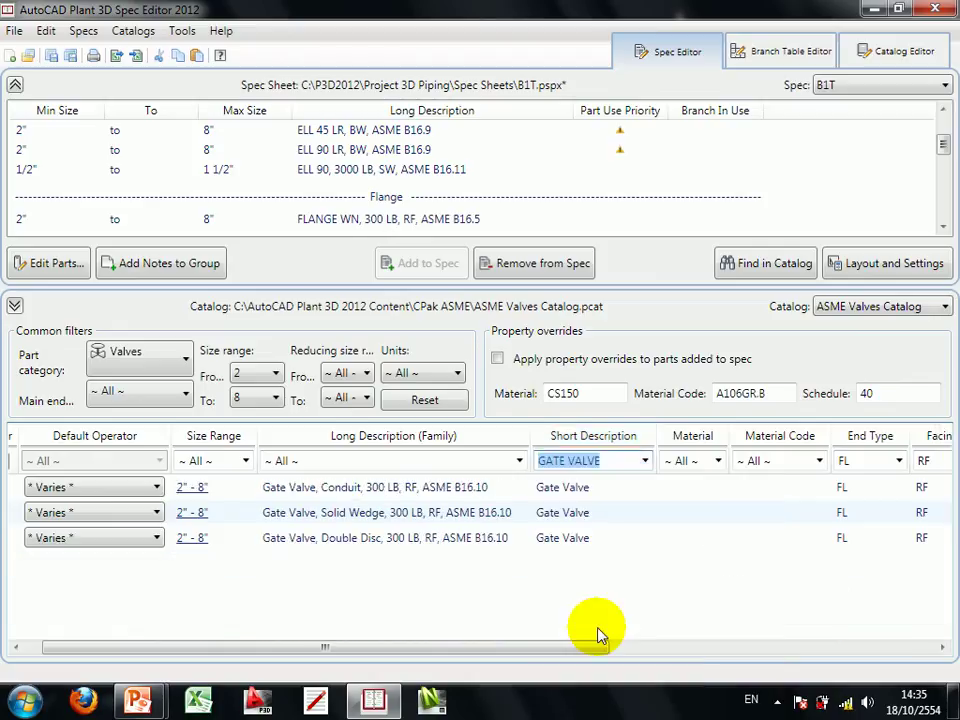
- Add the Solid Wedge gate valve and the swing check valve to spec B1T
click(439, 513)
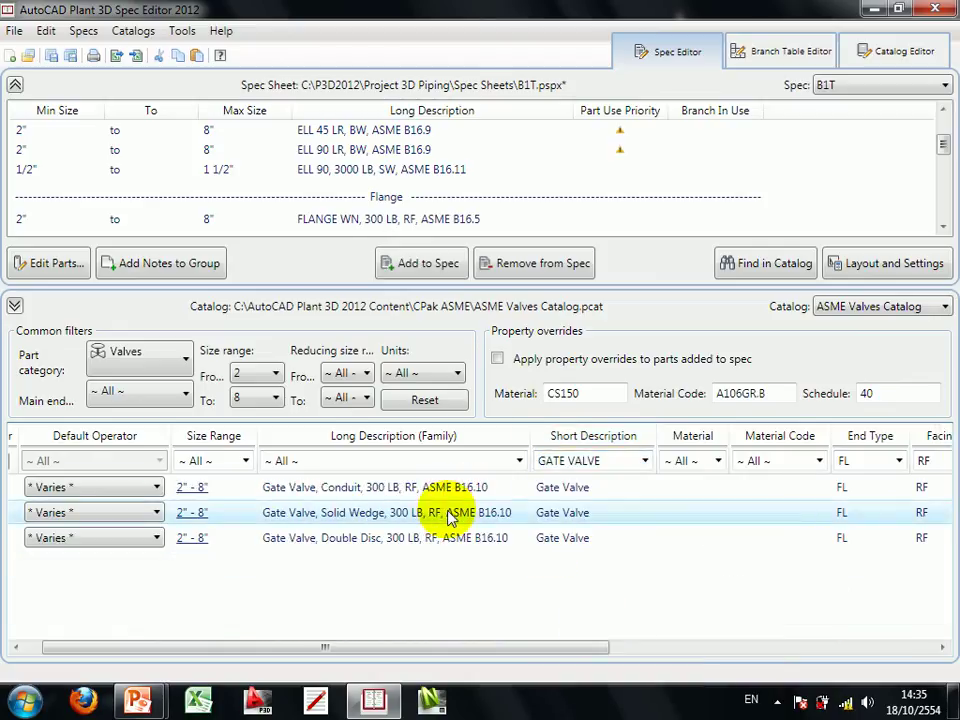
click(435, 266)
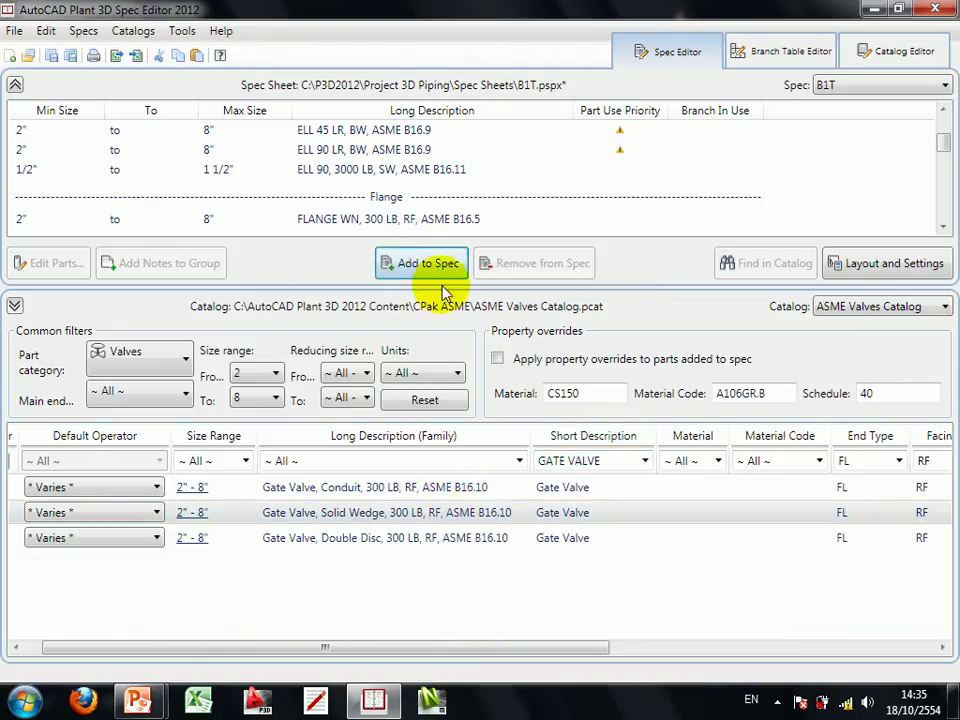
click(645, 461)
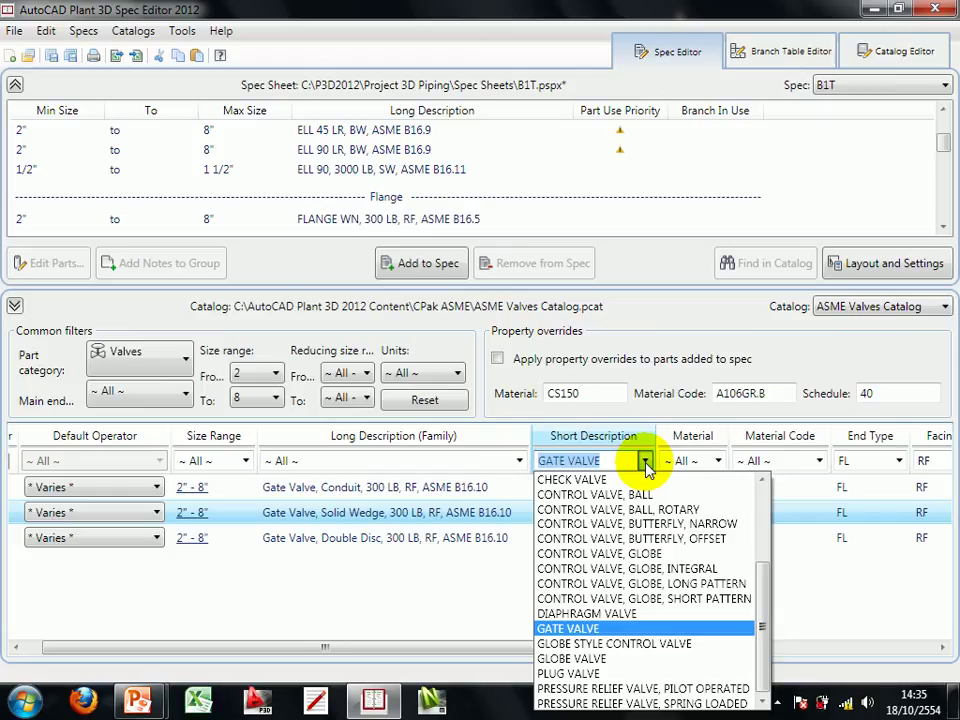
click(568, 480)
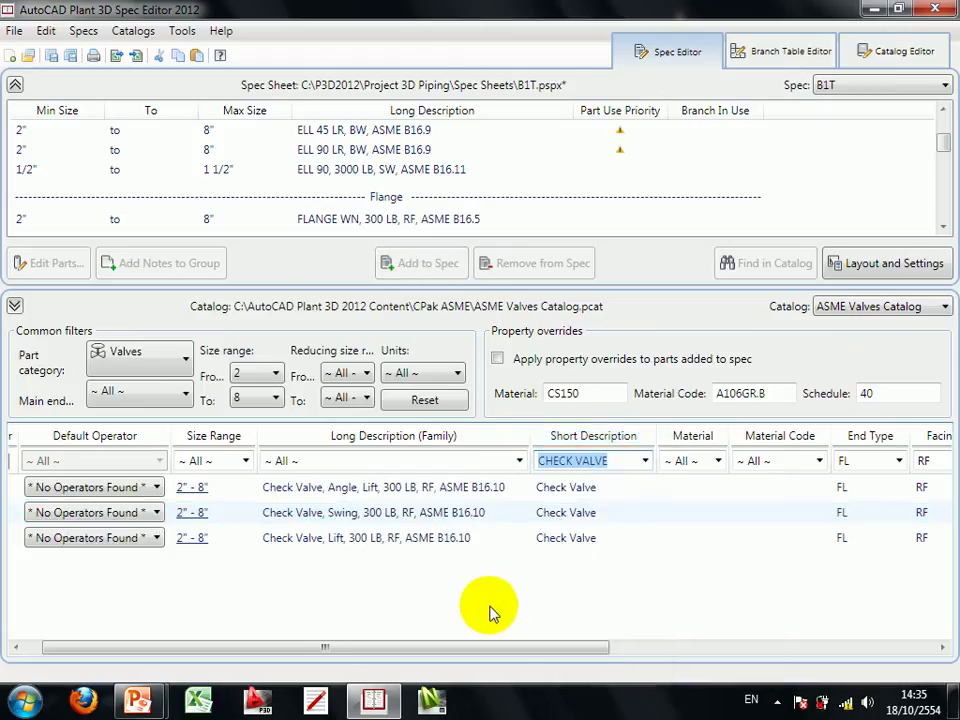
click(446, 514)
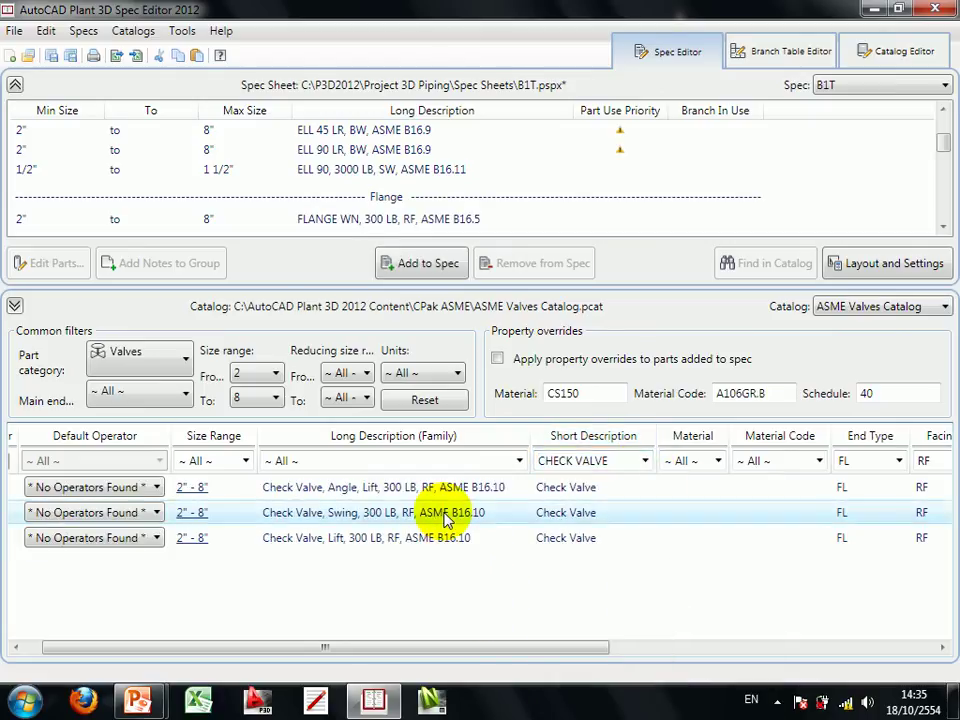
click(440, 268)
- Filter to BALL VALVE and add the Long Pattern ball valve to the spec
click(646, 461)
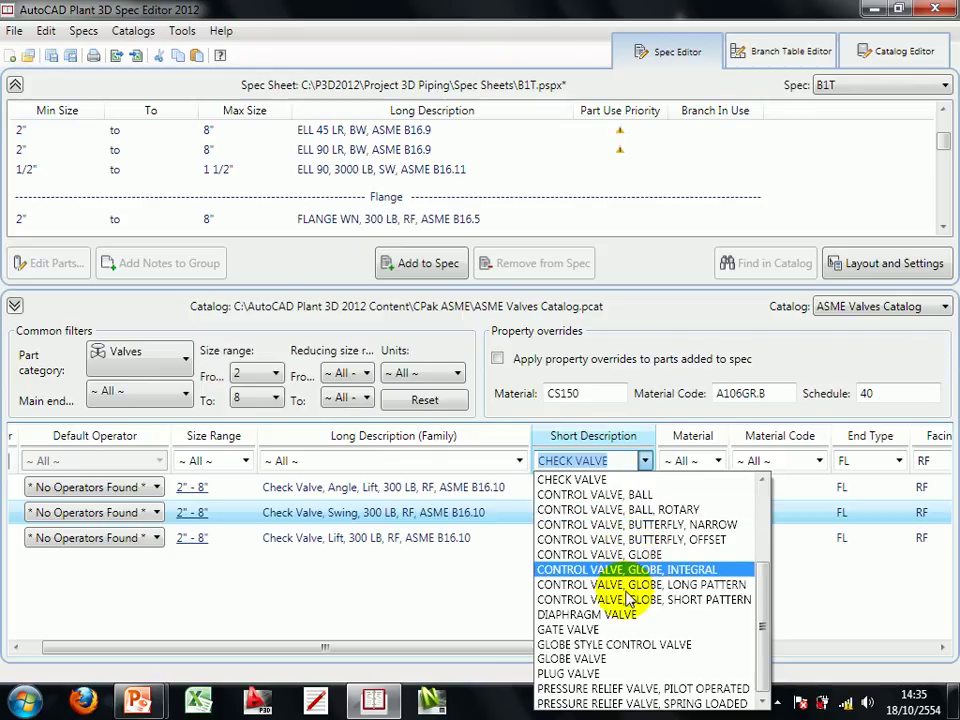
click(640, 540)
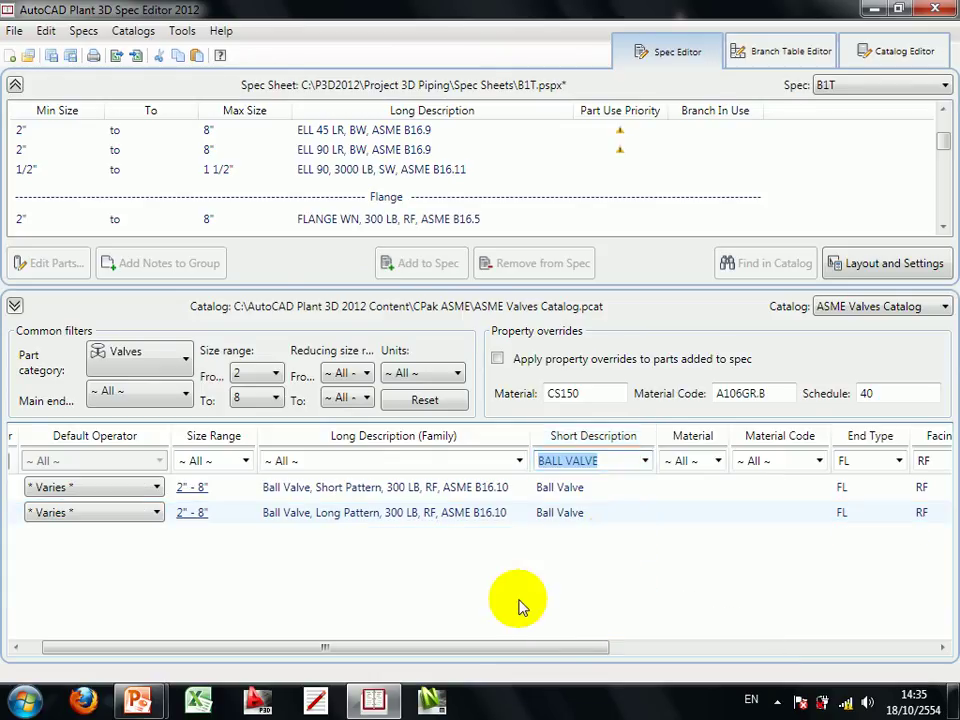
click(446, 514)
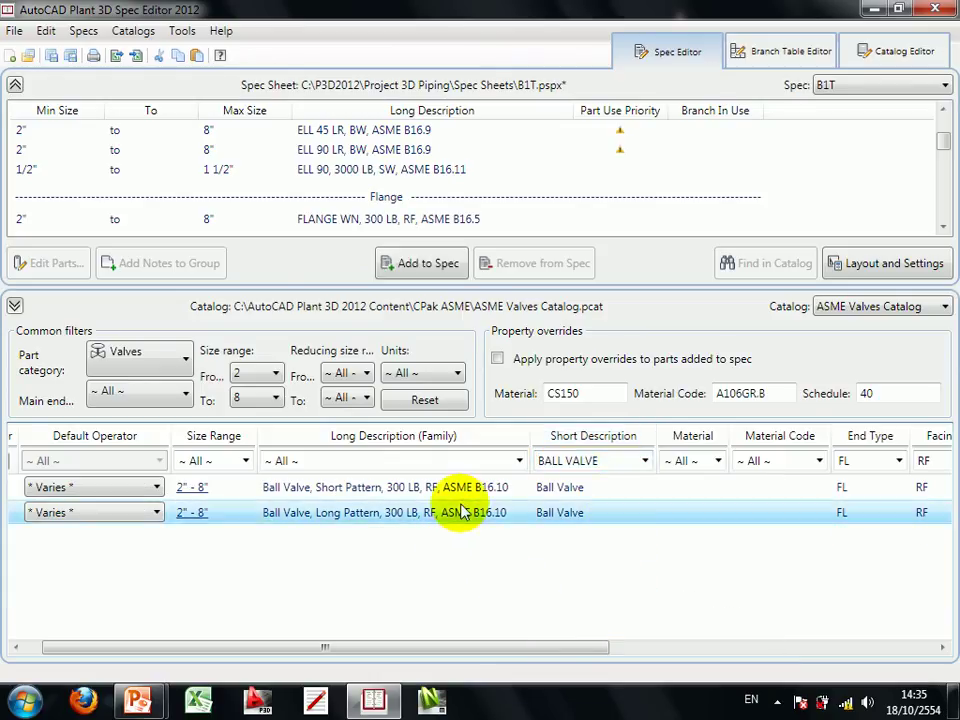
click(445, 274)
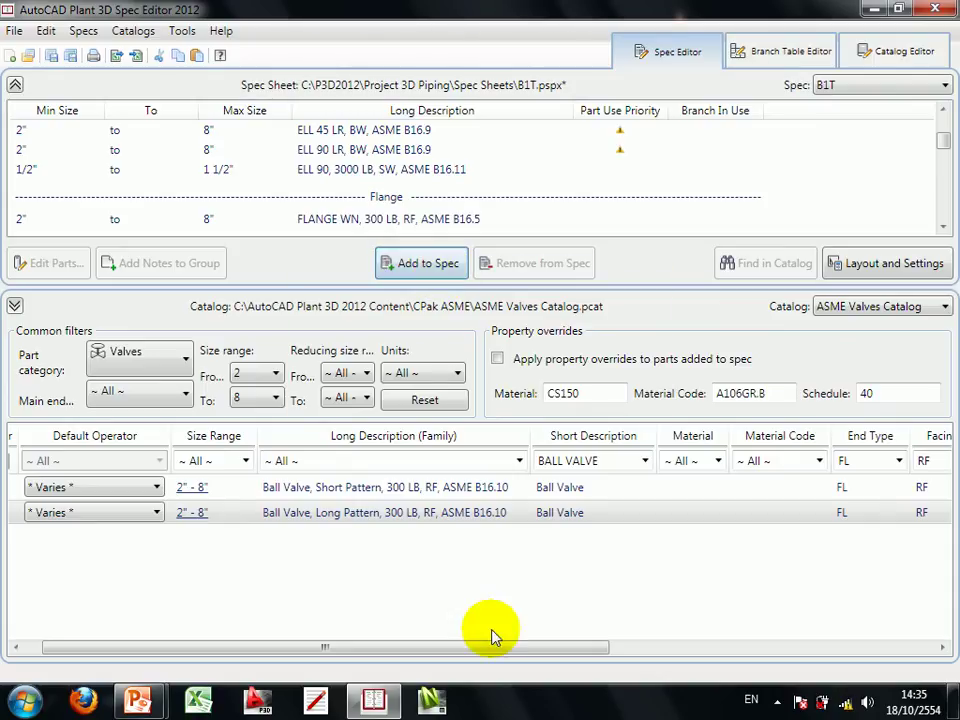
- Remove 3", 3 1/2" and 5" from the 2"–8" PIPE group, keeping 2", 2 1/2", 4", 6", 8"
click(15, 305)
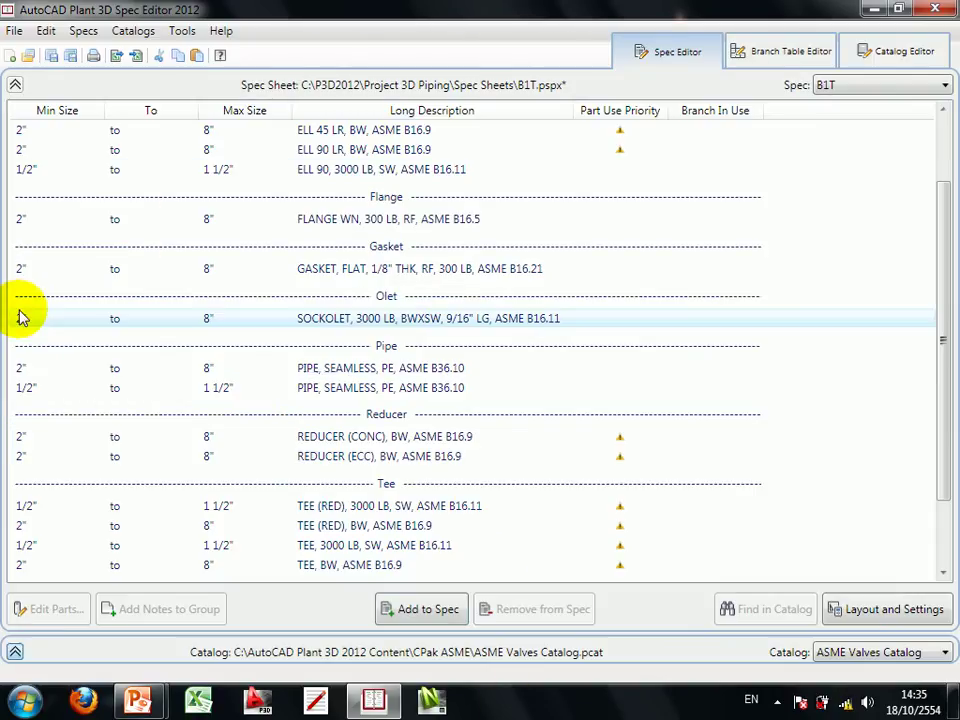
click(603, 562)
scroll(603, 560, up, 3)
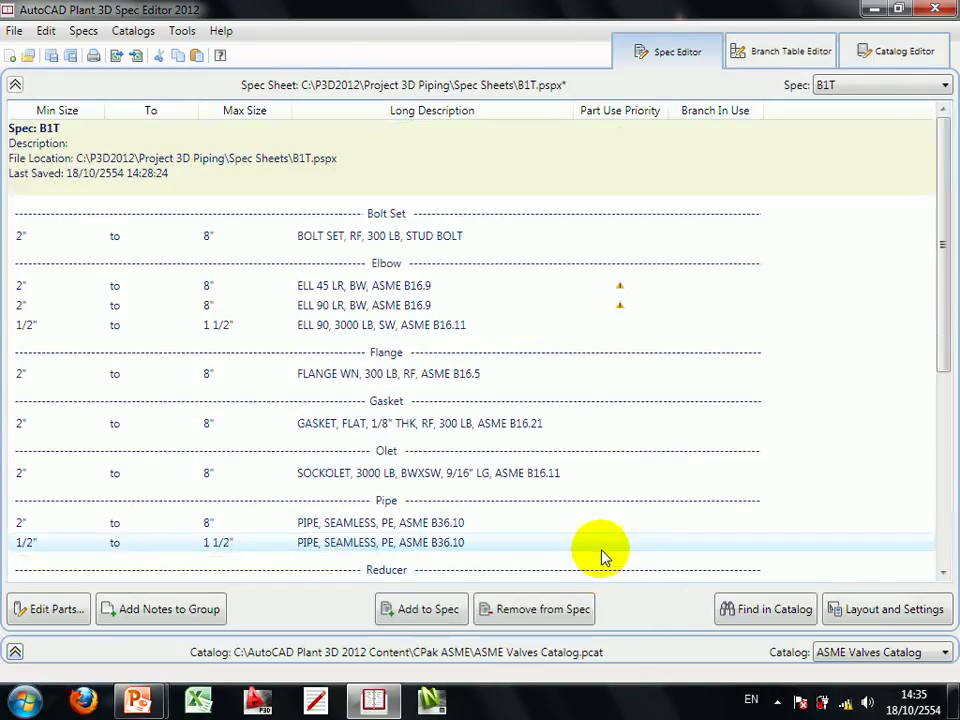
scroll(600, 545, down, 3)
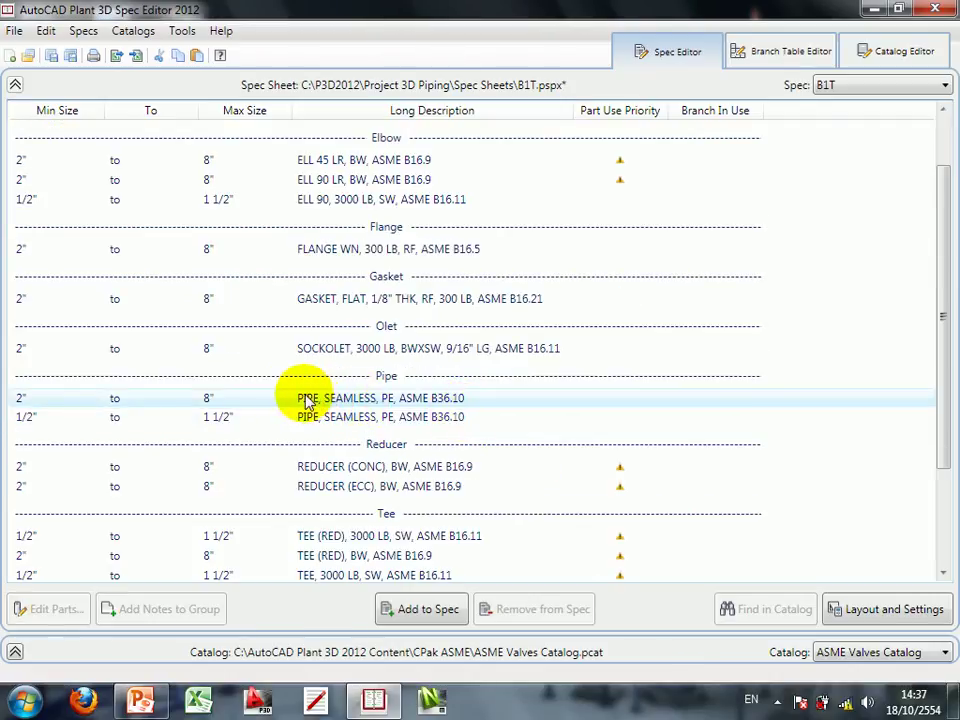
click(237, 402)
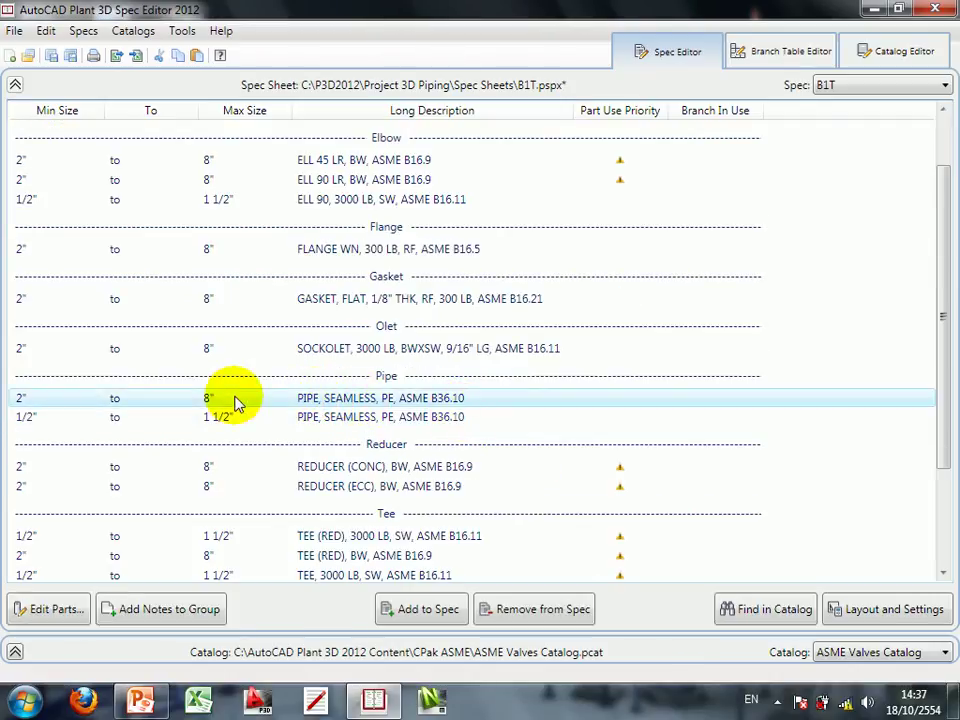
double_click(349, 402)
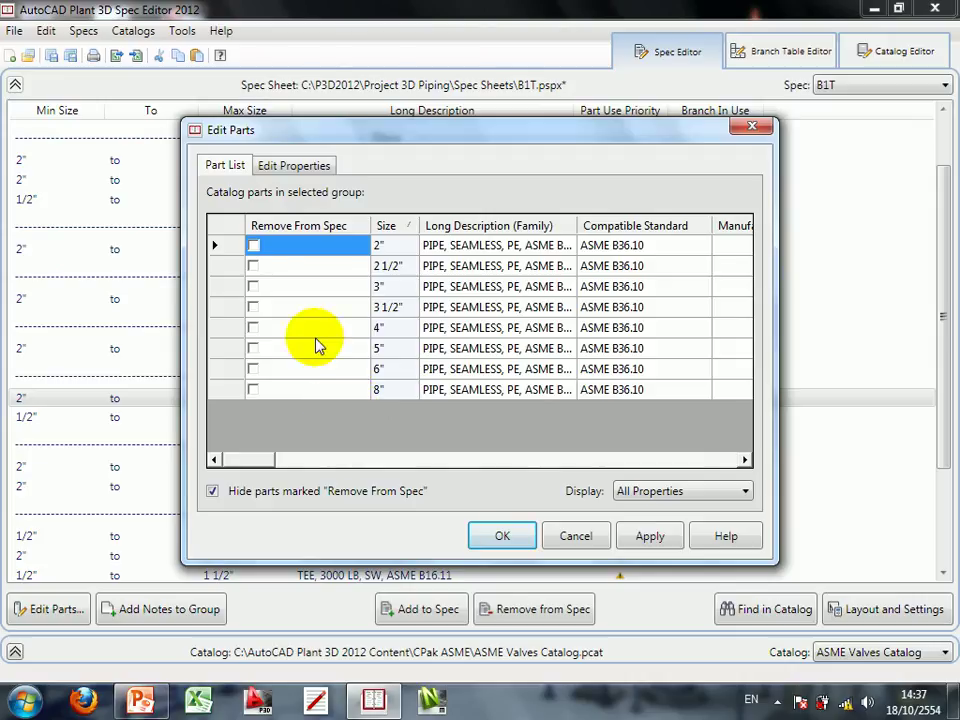
click(253, 287)
click(254, 307)
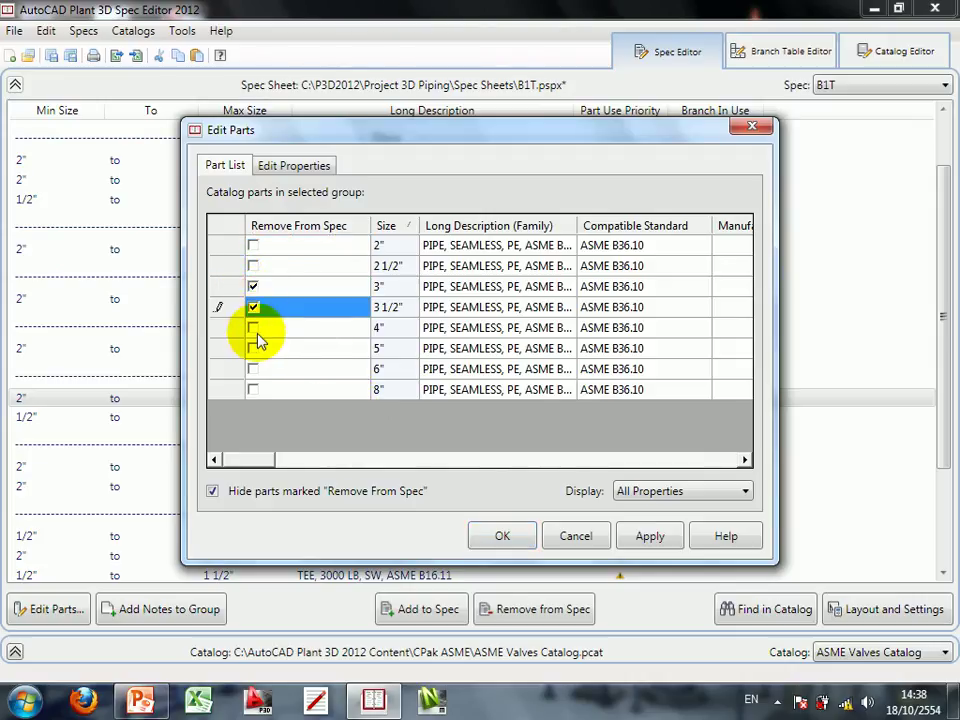
click(253, 348)
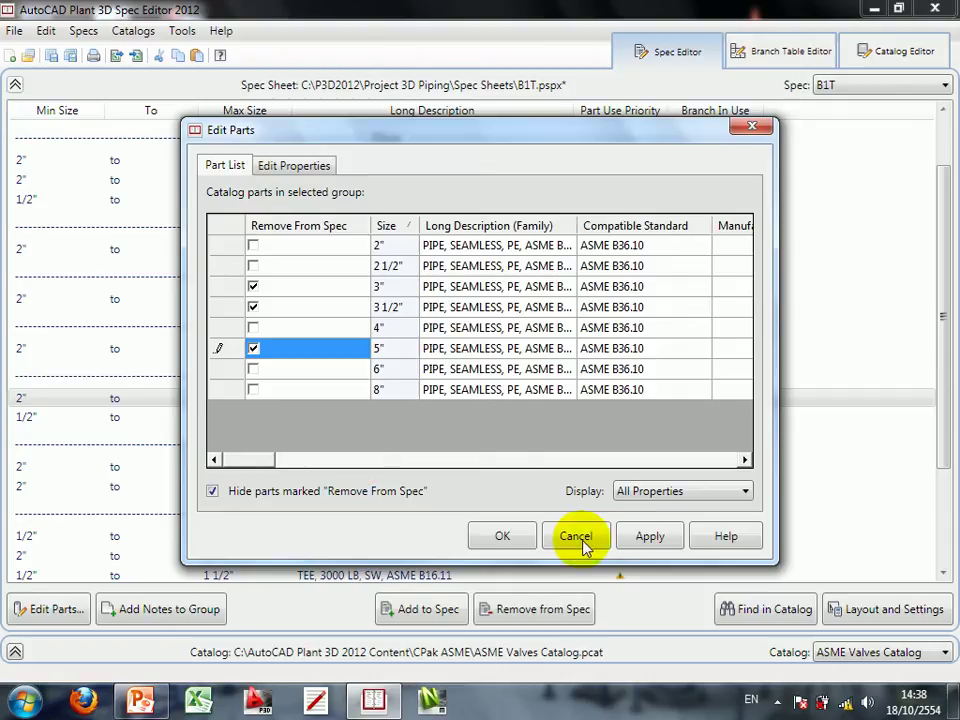
click(644, 536)
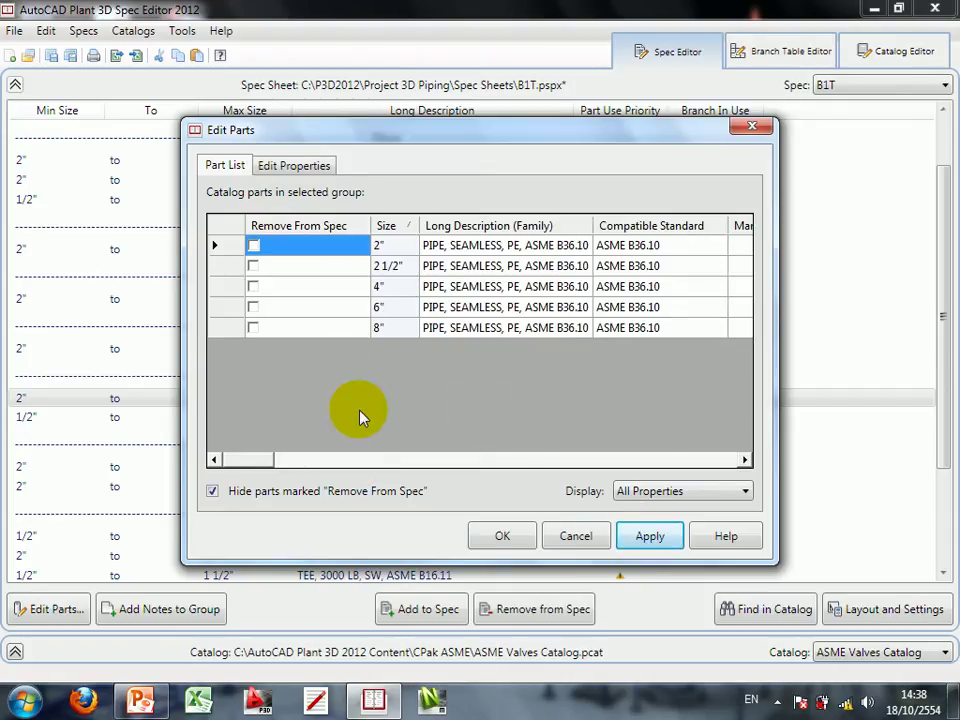
click(506, 541)
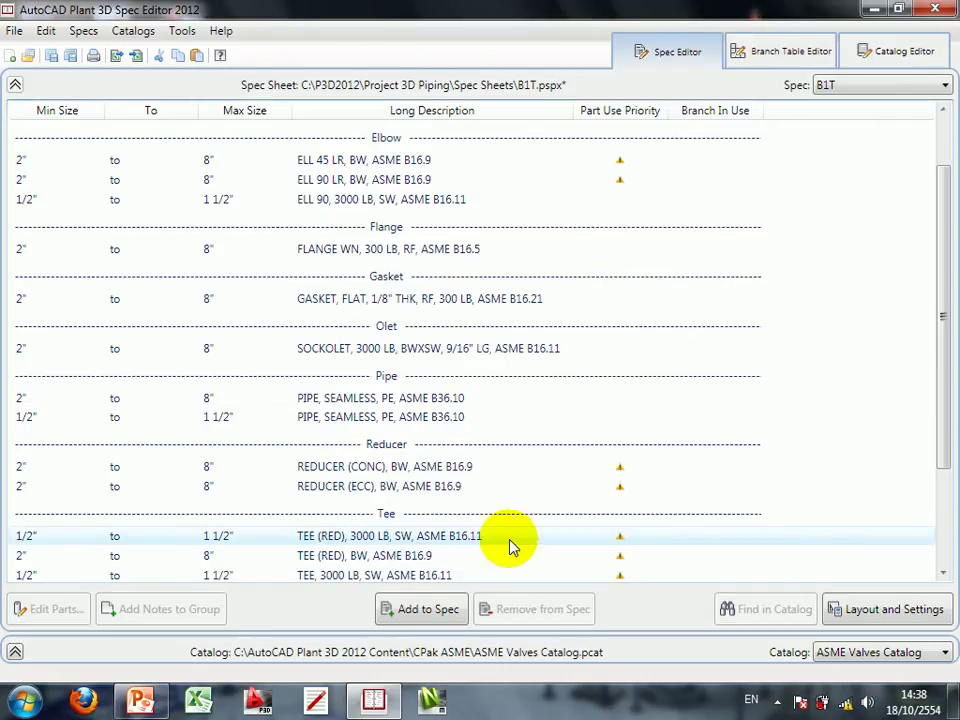
- Remove 1 1/4" from the 1/2"–1 1/2" PIPE parts, keeping 1/2", 3/4", 1" and 1 1/2"
right_click(220, 419)
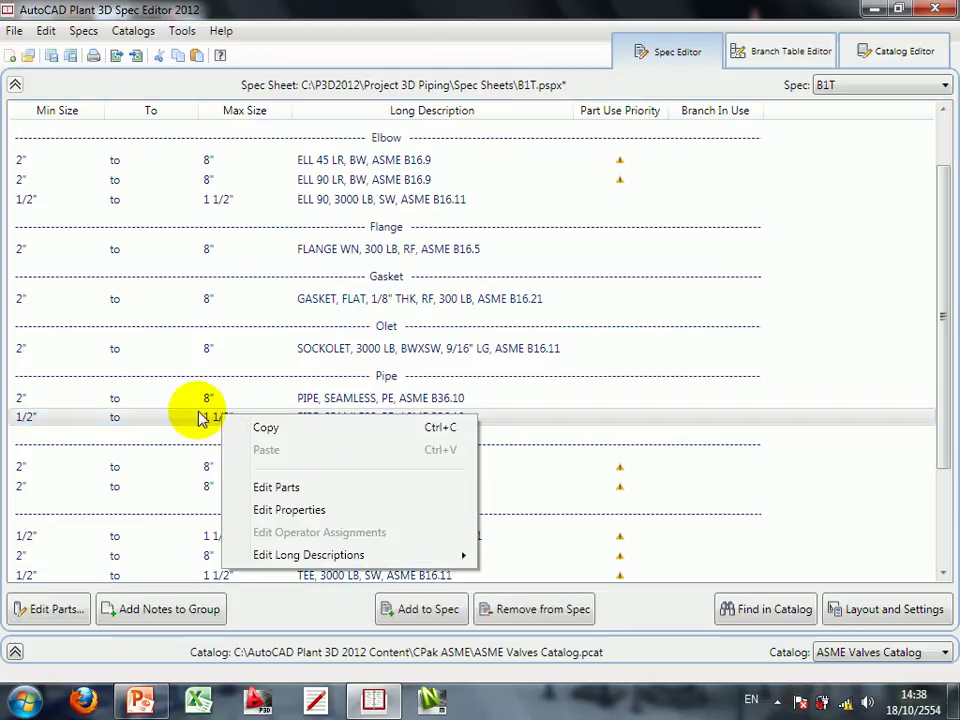
double_click(384, 419)
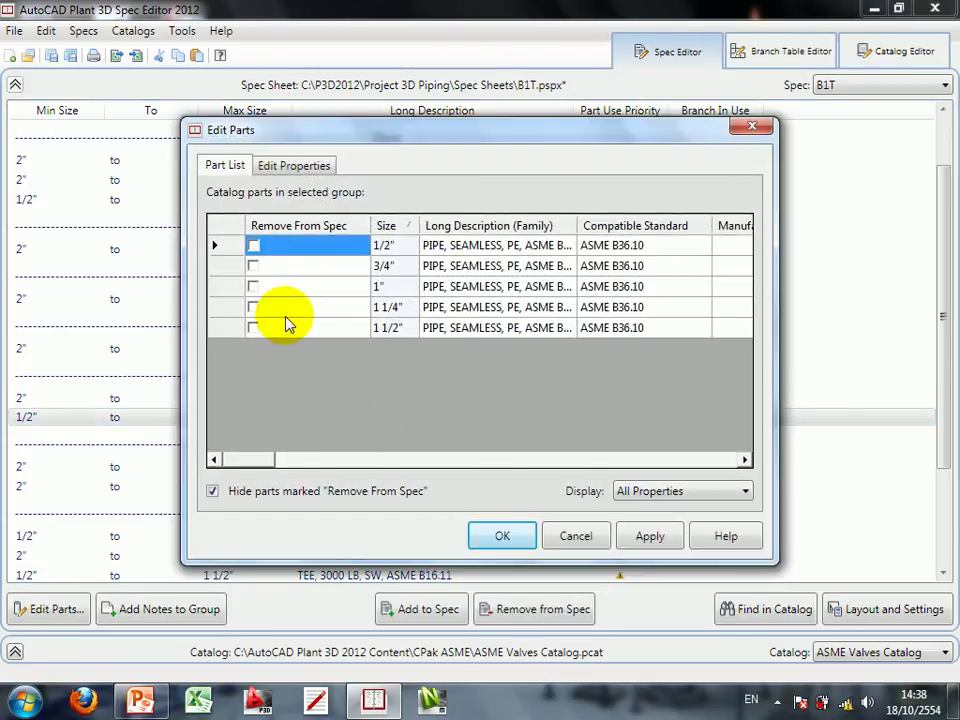
click(253, 307)
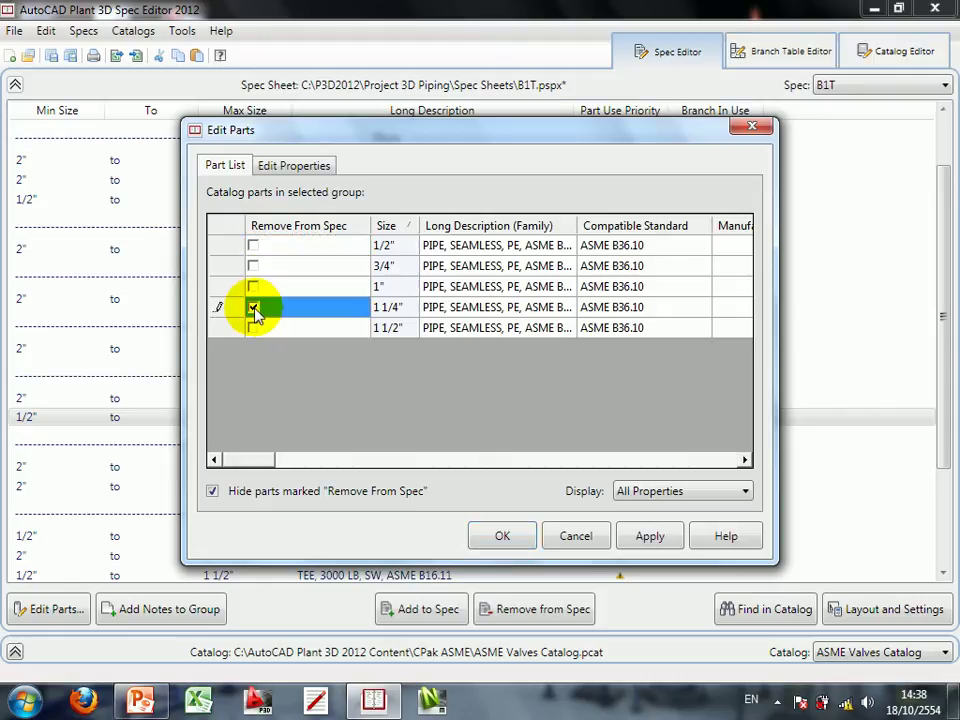
click(645, 538)
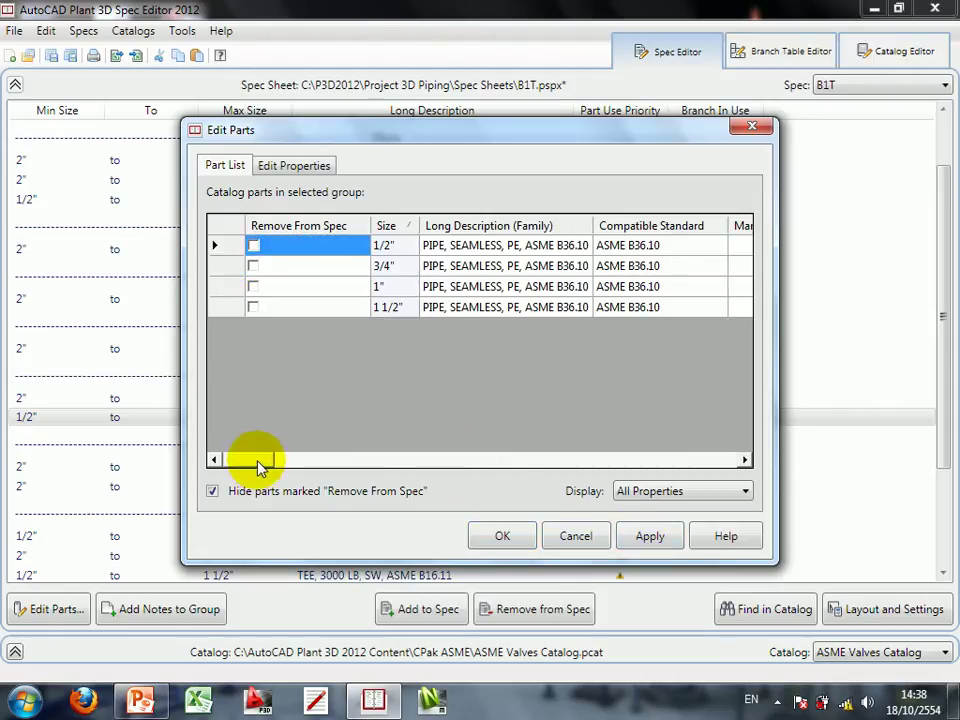
mouse_move(257, 460)
mouse_down()
mouse_move(338, 470)
mouse_move(270, 470)
mouse_move(300, 461)
mouse_move(236, 457)
mouse_up()
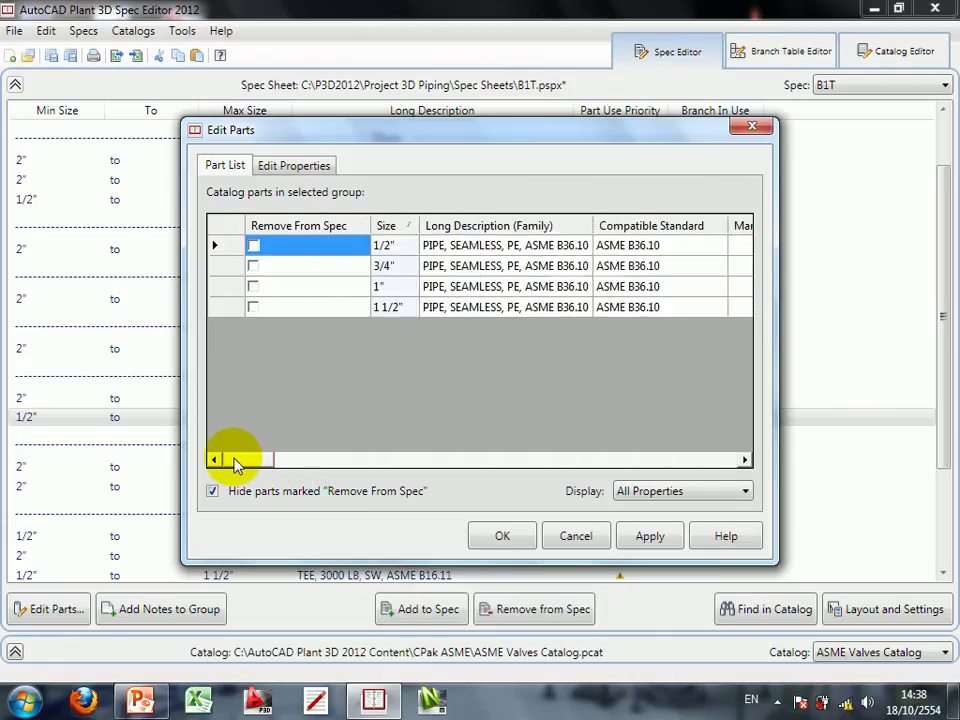
- Add and apply text property ID_CODE with default value 1234 and field size 4
click(312, 168)
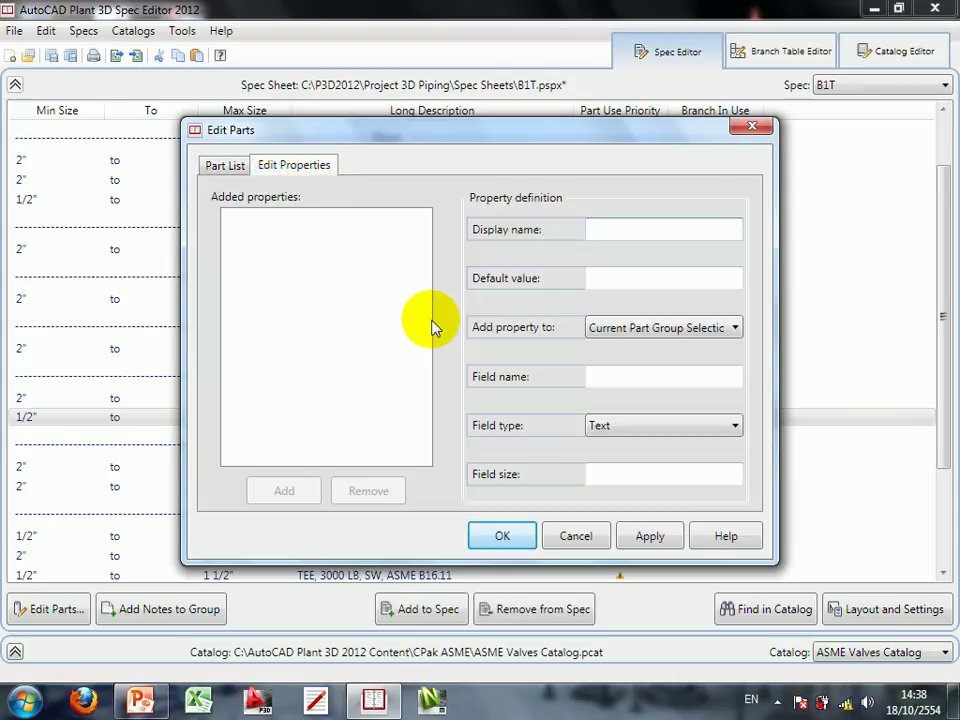
click(605, 233)
text(I)
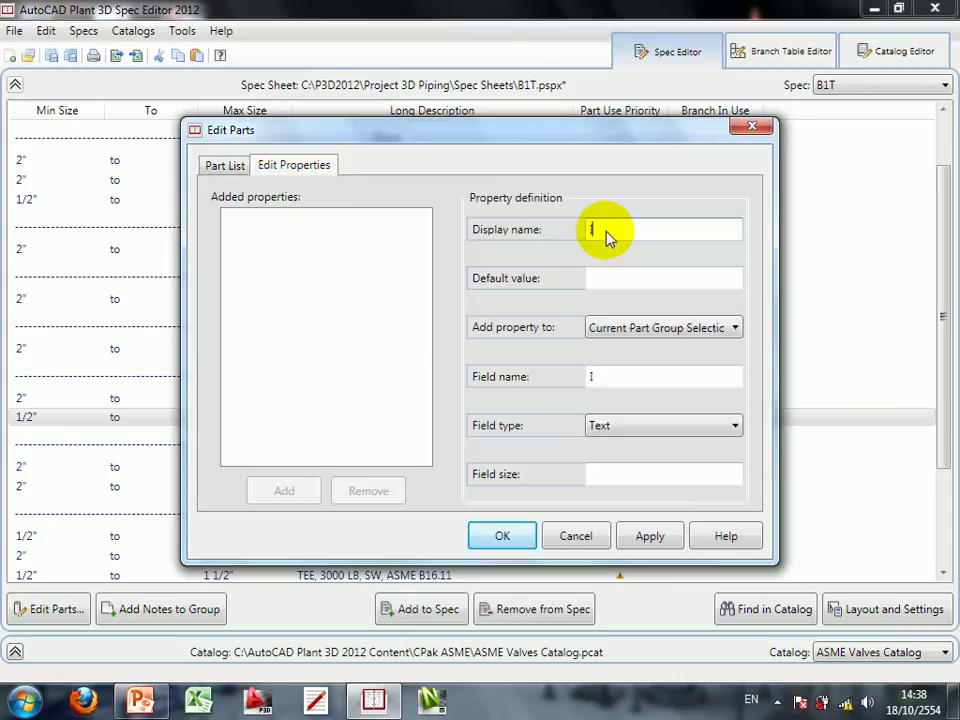
text(d)
key(BackSpace)
text(D_)
text(CODE)
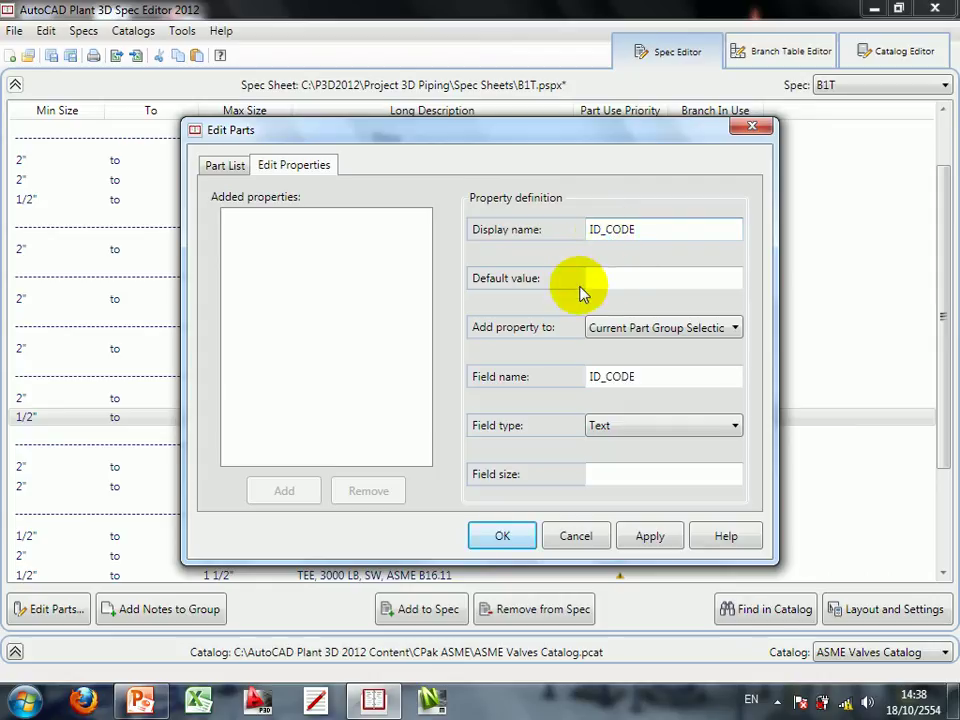
click(607, 285)
text(123)
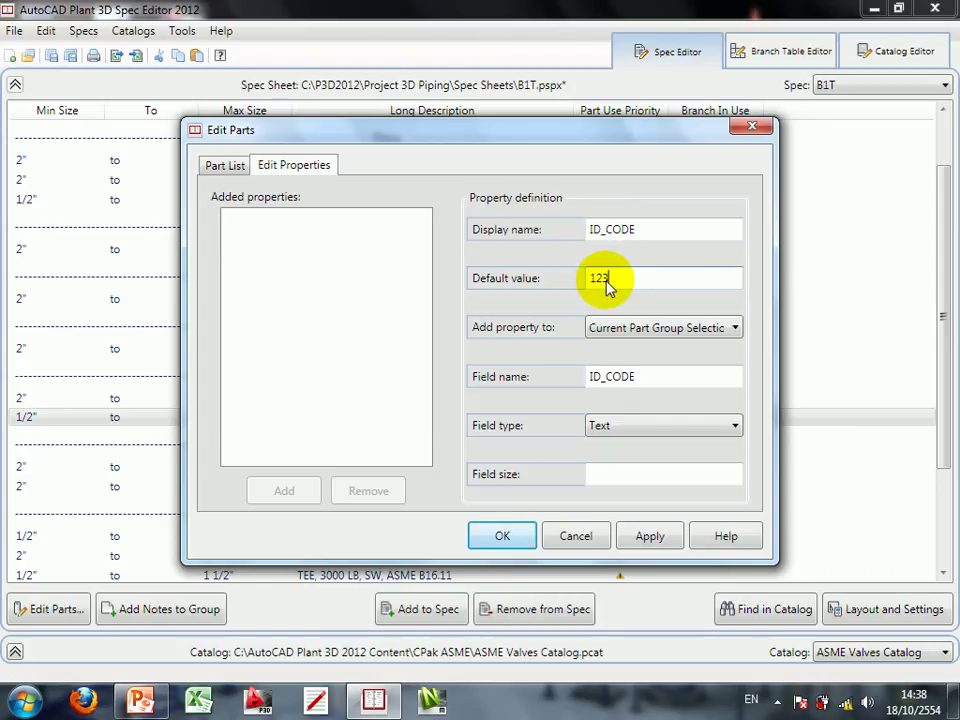
text(4)
click(611, 478)
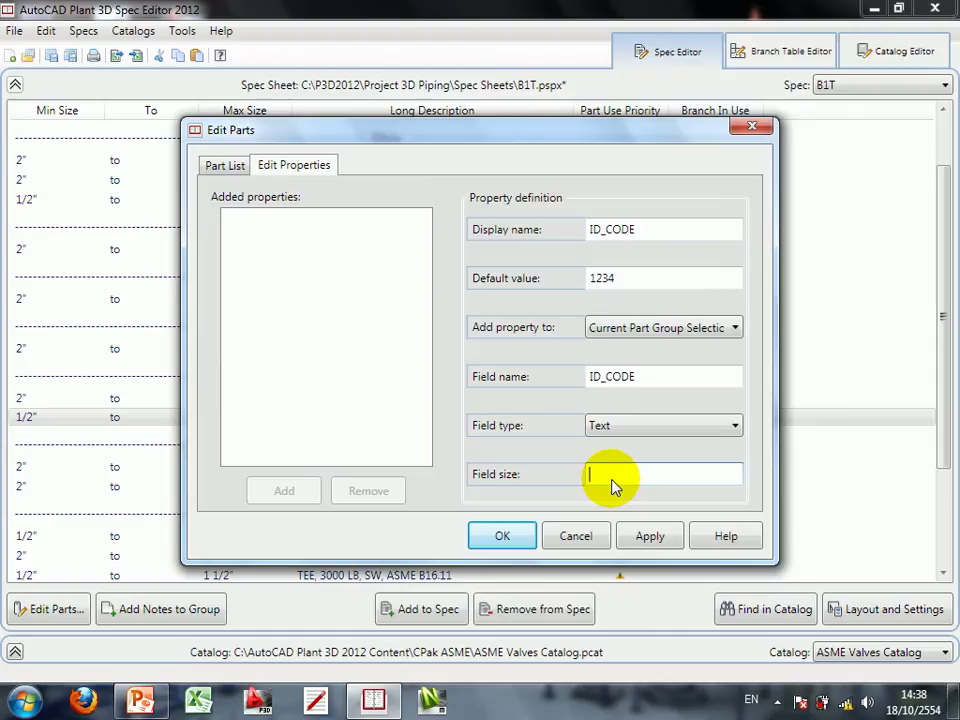
text(4)
click(292, 496)
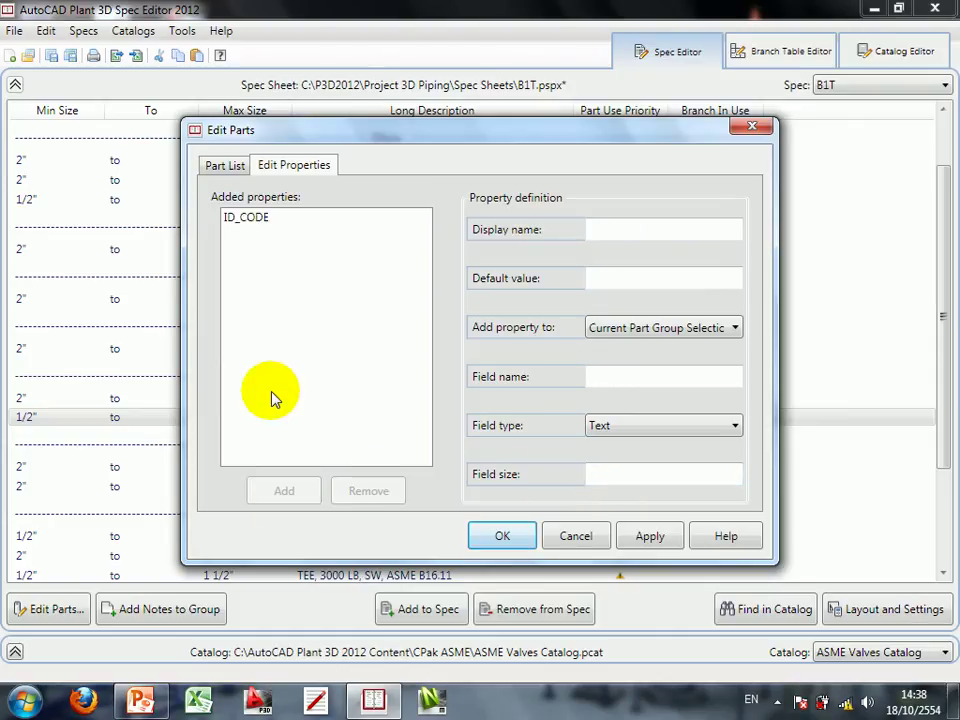
click(258, 220)
click(664, 538)
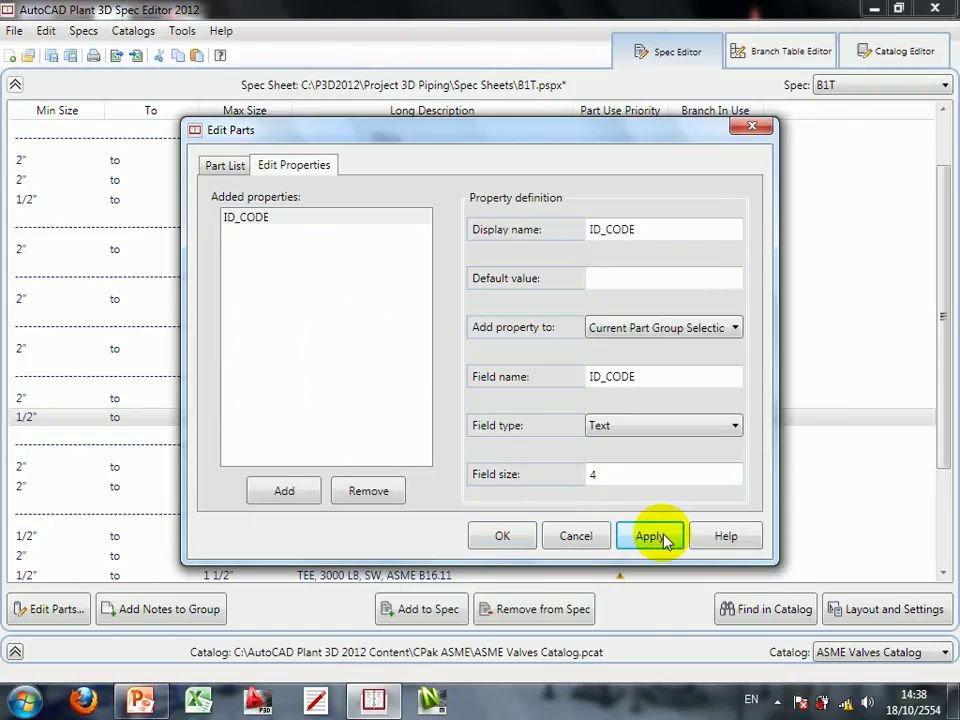
- Set the first pipe part's ID_CODE value to ABCD
click(224, 166)
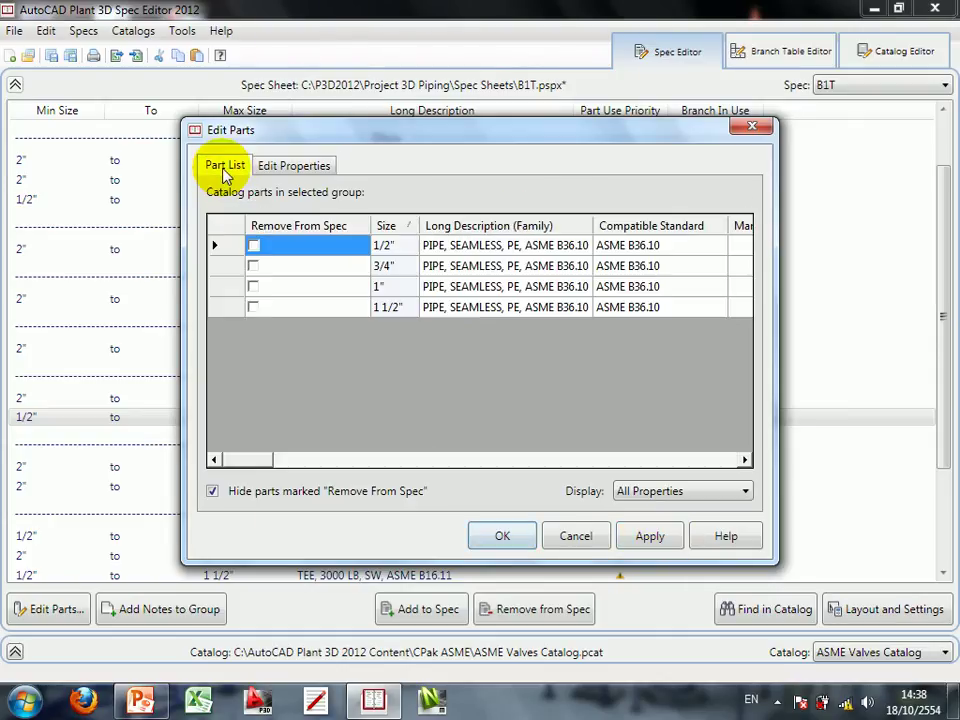
drag(253, 462, 503, 466)
click(484, 247)
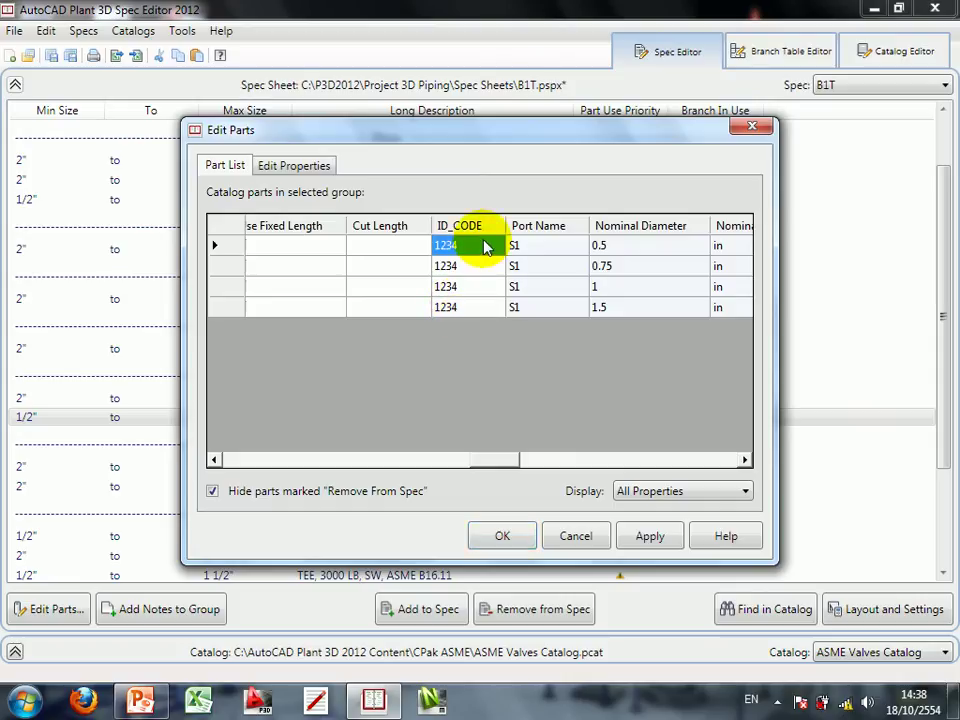
click(488, 307)
click(486, 266)
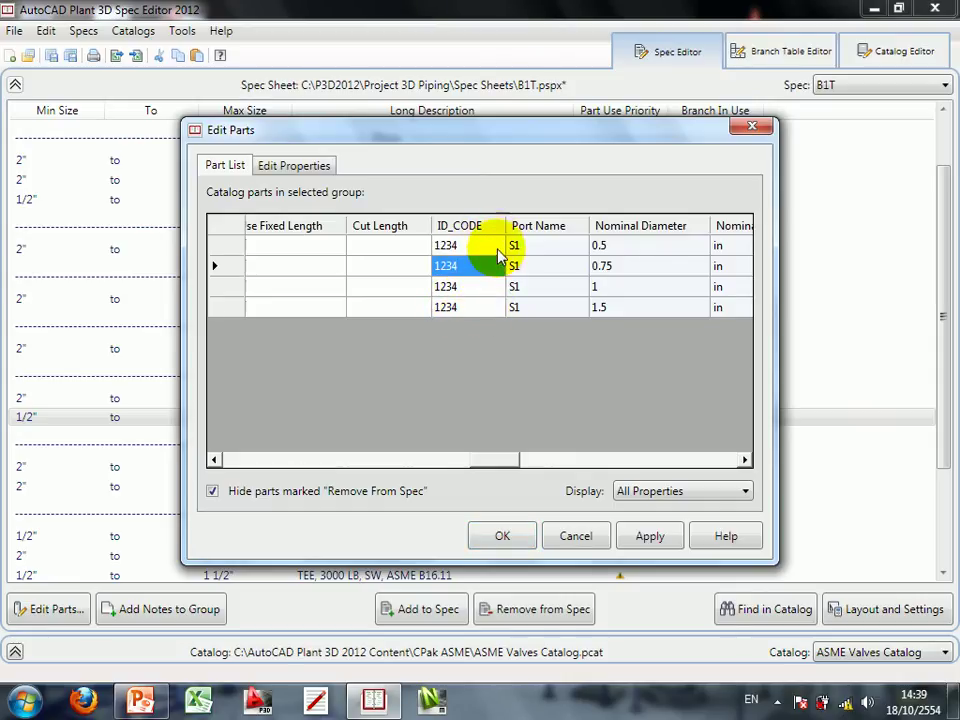
click(478, 252)
click(478, 252)
text(ABCD)
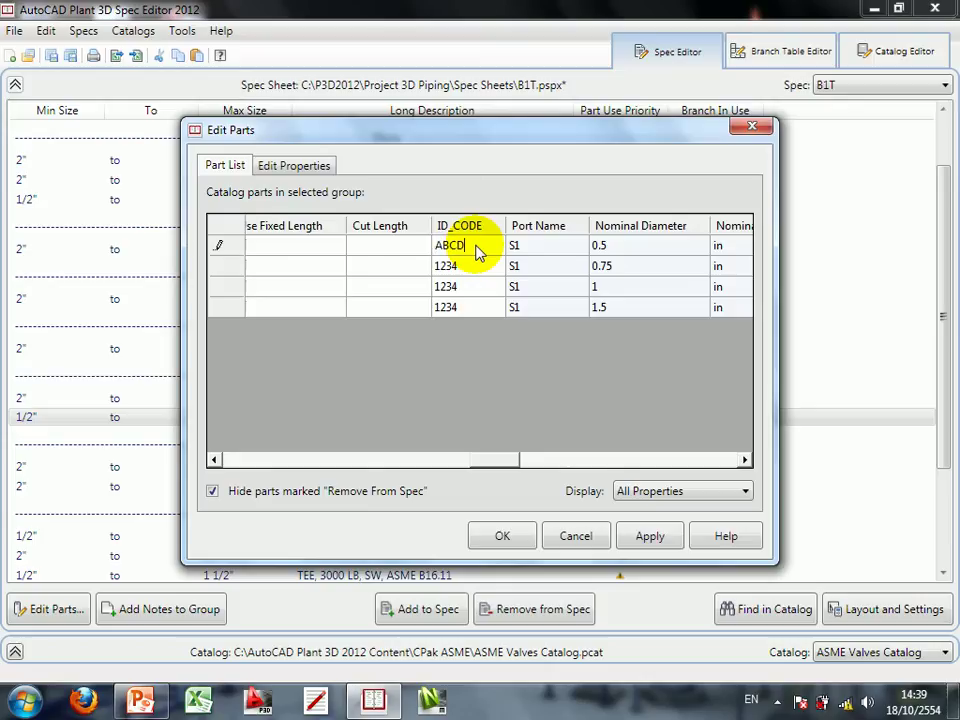
click(458, 268)
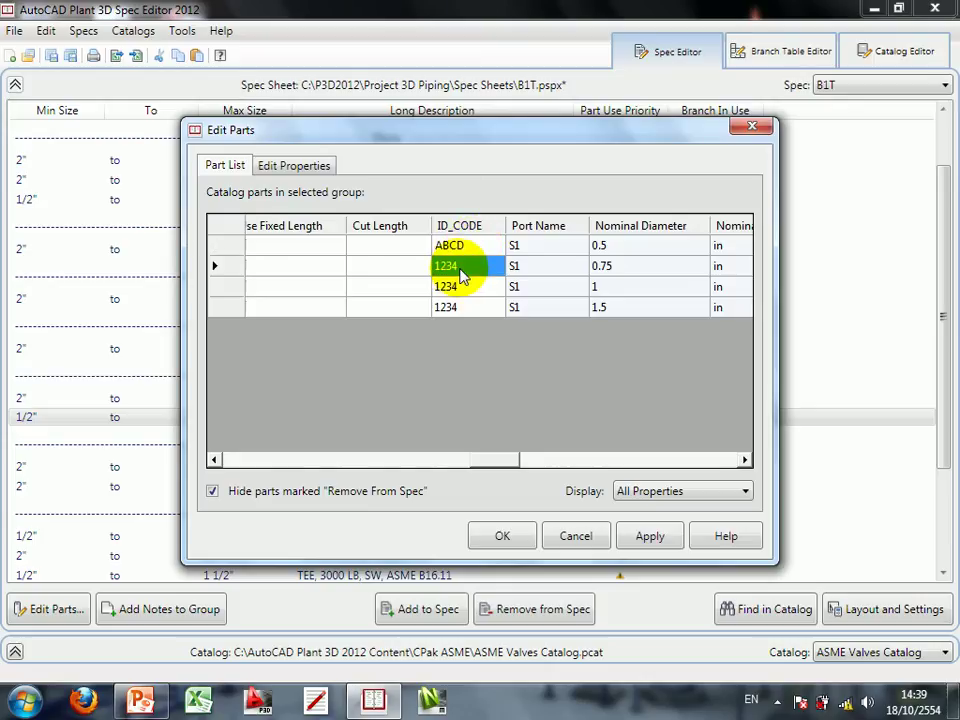
- Paste ABCD into the other three sizes' ID_CODE cells and save the part edits
click(477, 252)
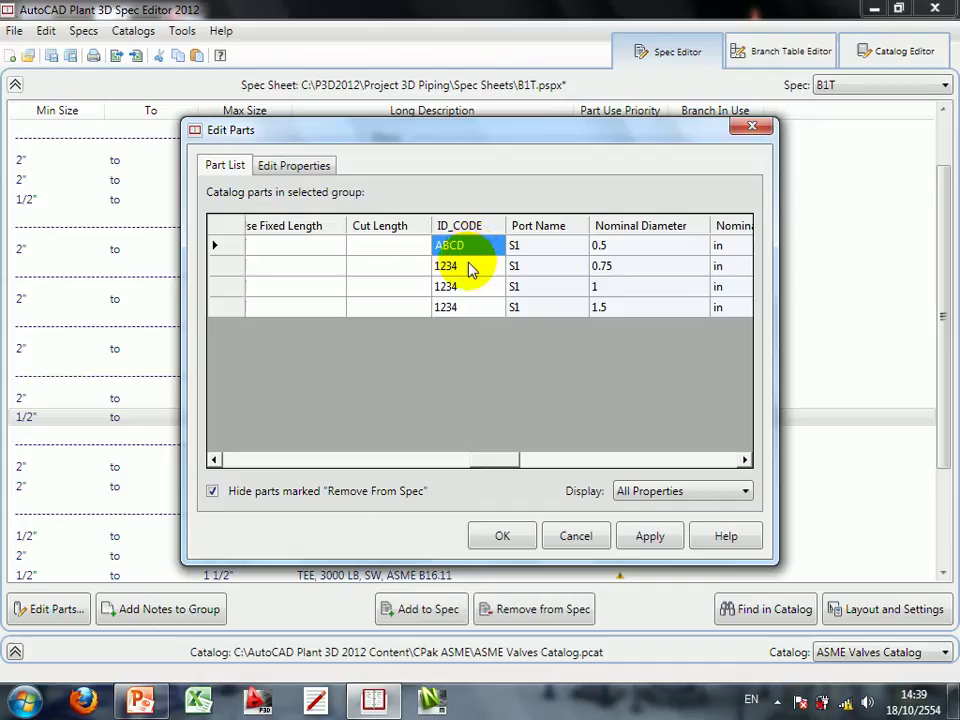
click(472, 268)
shift+click(468, 310)
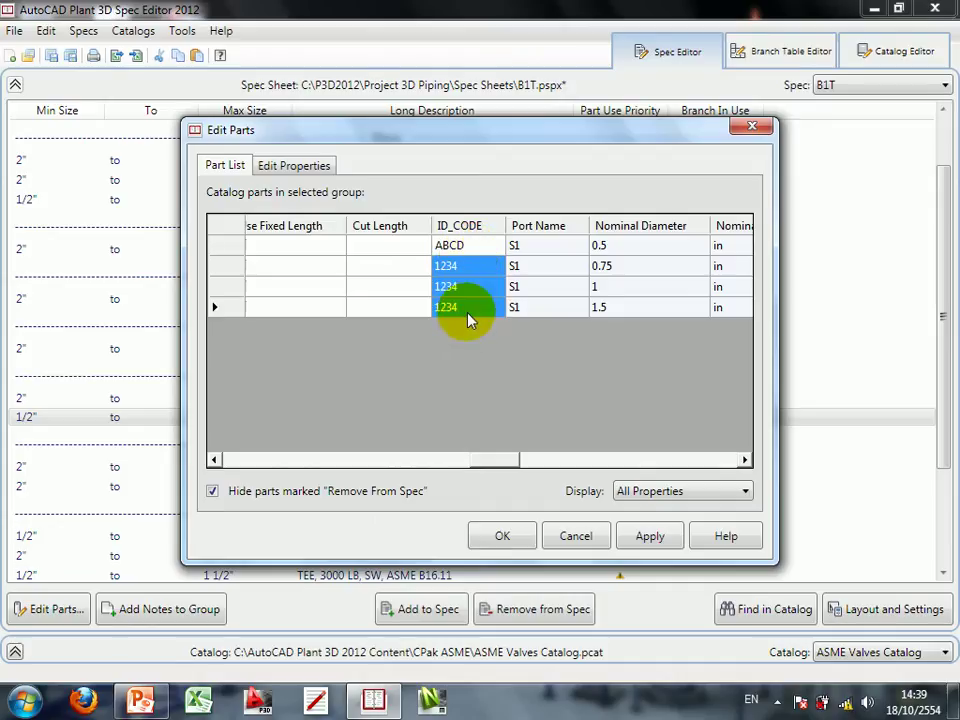
text(ABCD)
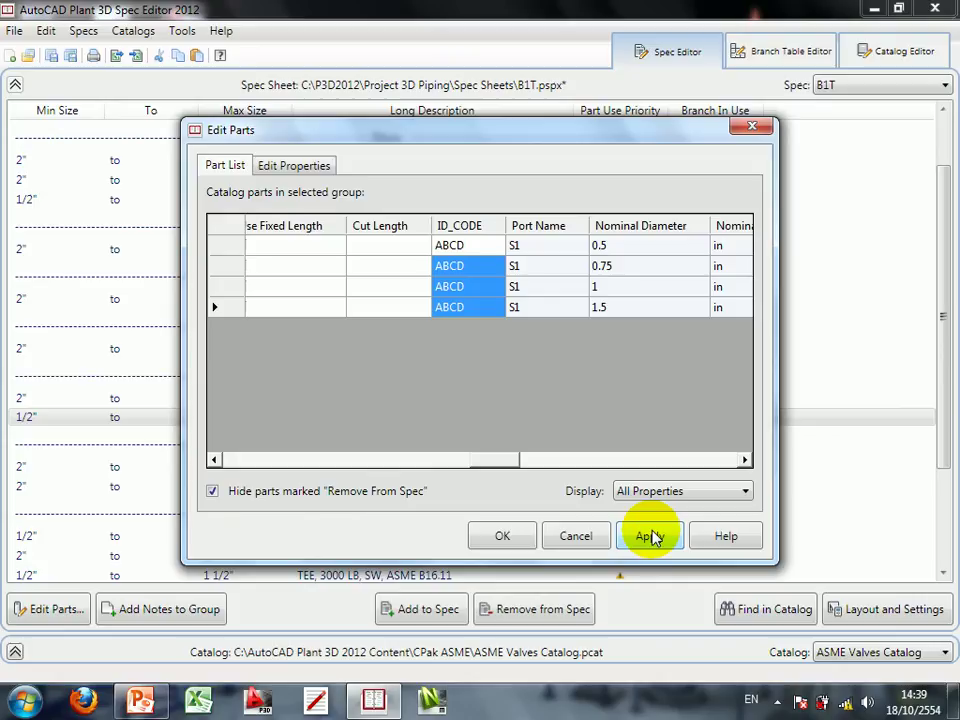
click(650, 537)
click(506, 537)
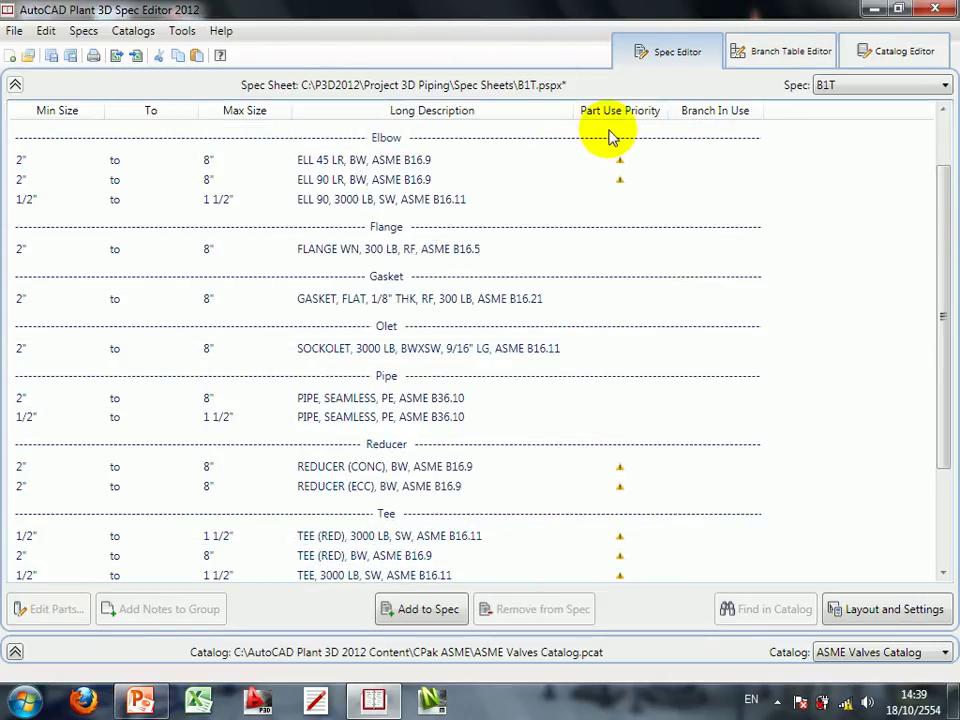
- Review the Elbow part use priority conflict between ELL 90 LR and ELL 45 LR at 2"
click(671, 354)
scroll(671, 381, up, 3)
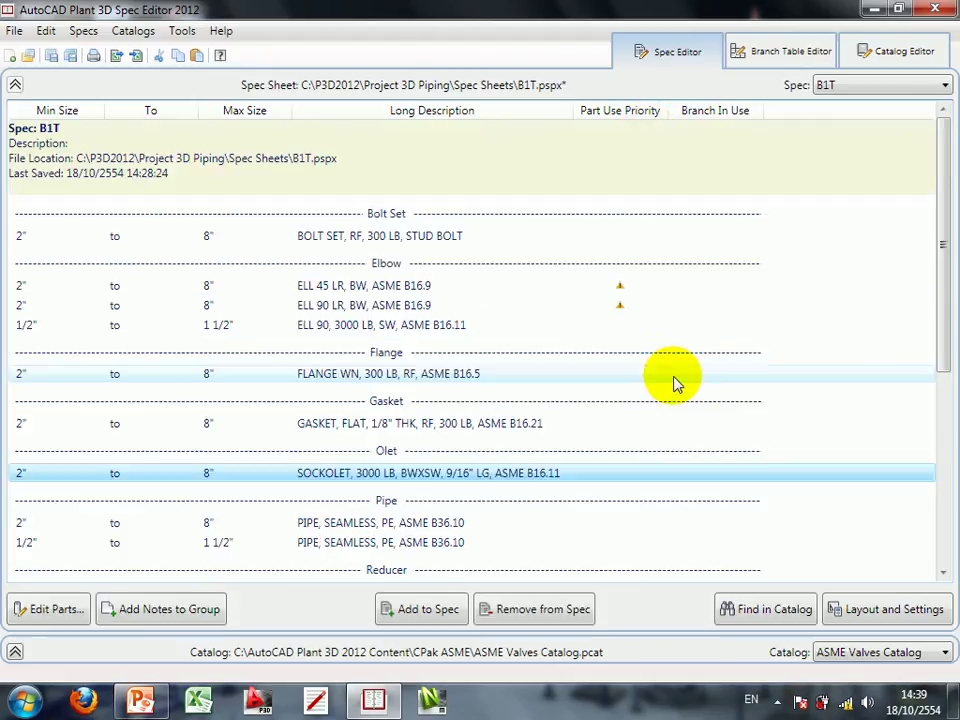
click(620, 288)
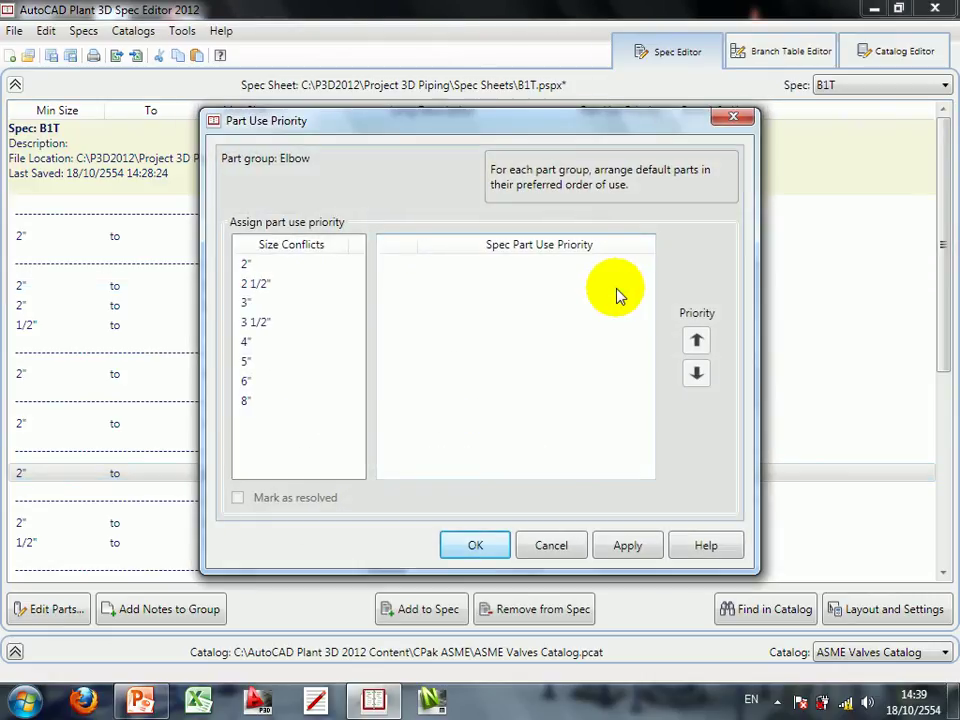
drag(623, 117, 589, 99)
click(281, 245)
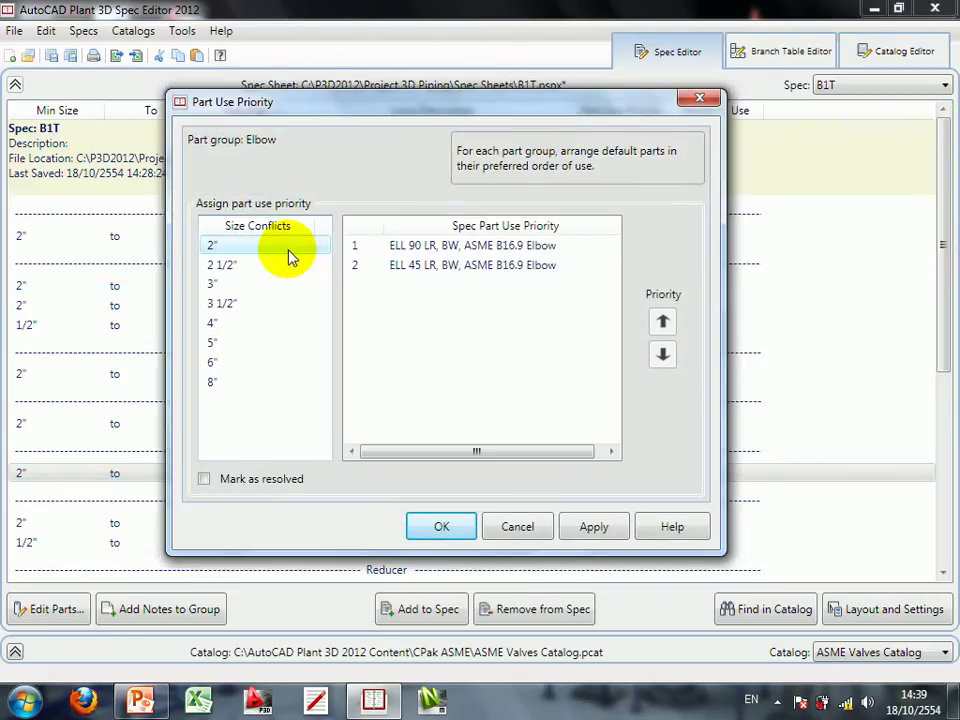
click(418, 265)
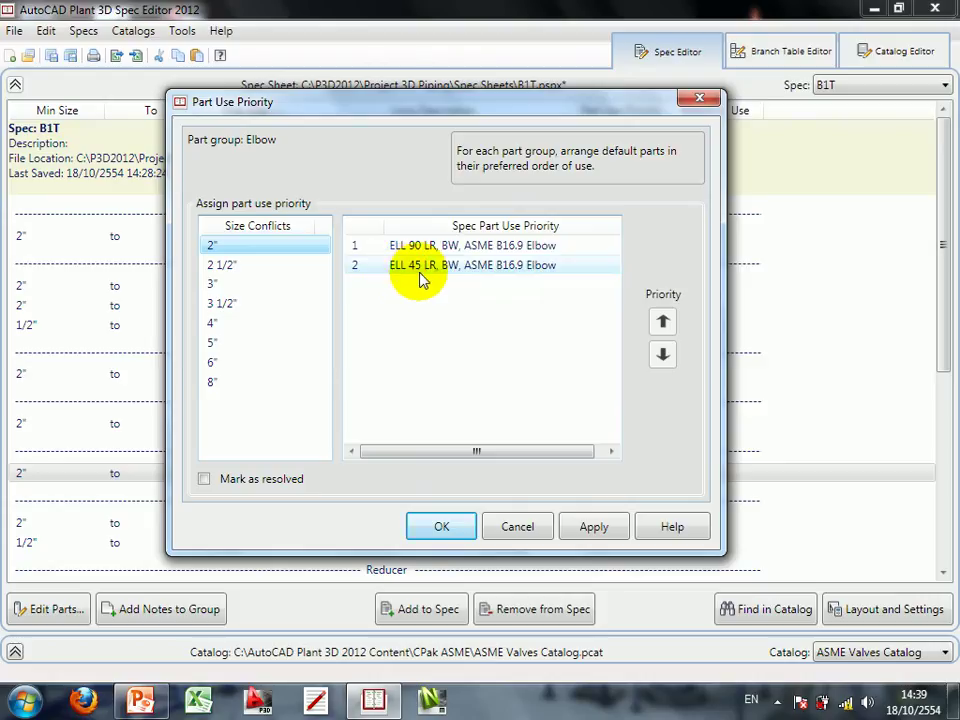
- Select every elbow size conflict from 2" to 8" and mark them resolved
click(280, 266)
click(268, 304)
click(268, 324)
click(268, 345)
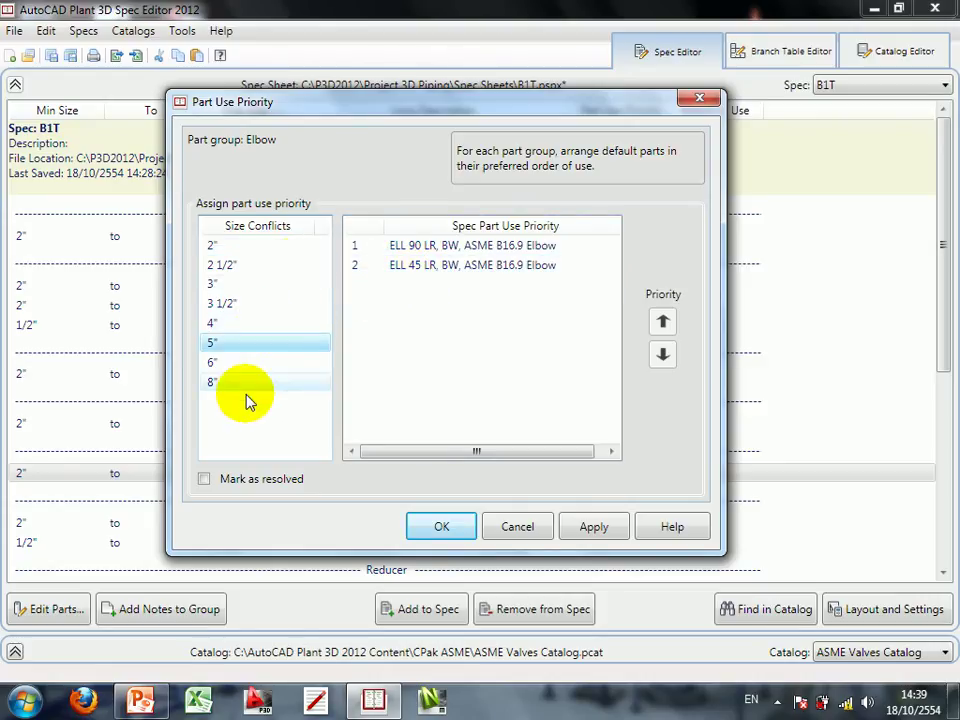
click(251, 384)
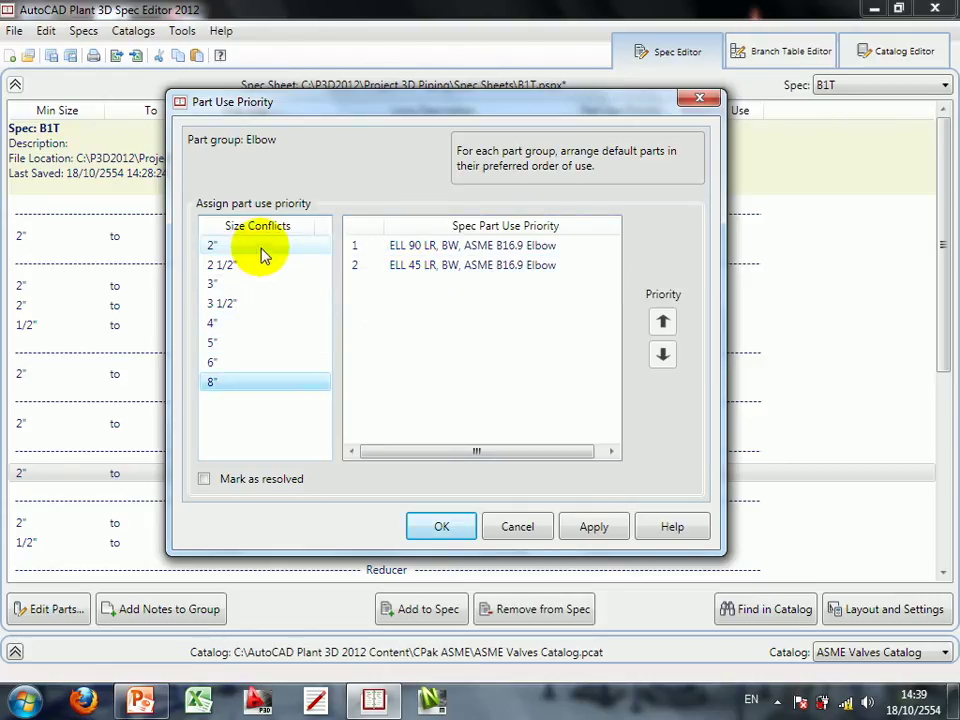
shift+click(262, 255)
click(252, 482)
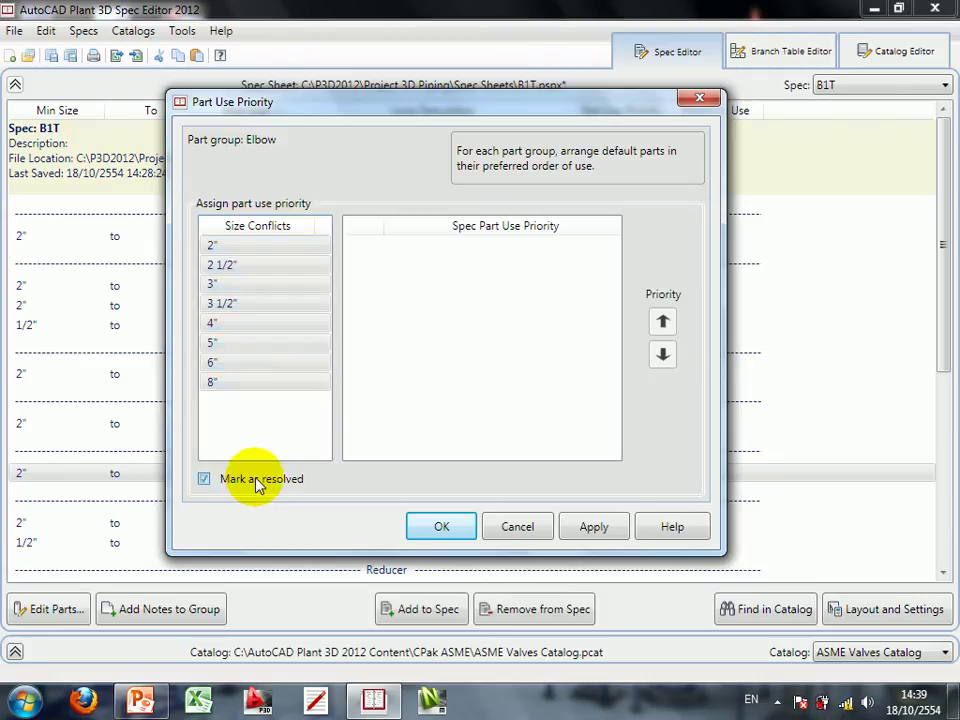
click(441, 533)
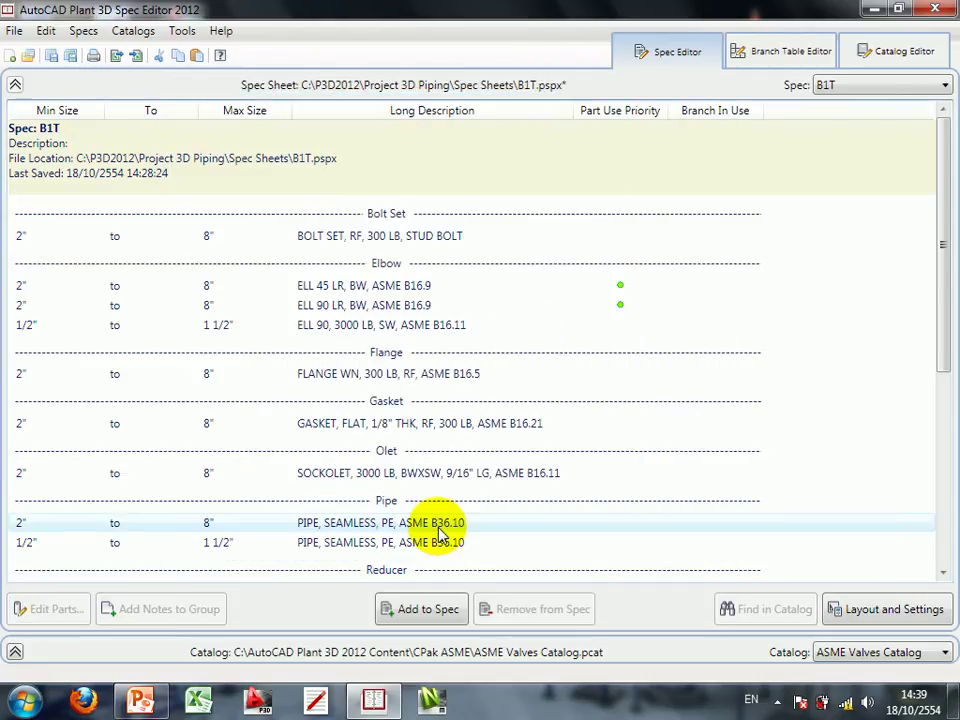
scroll(707, 364, down, 3)
scroll(700, 375, down, 1)
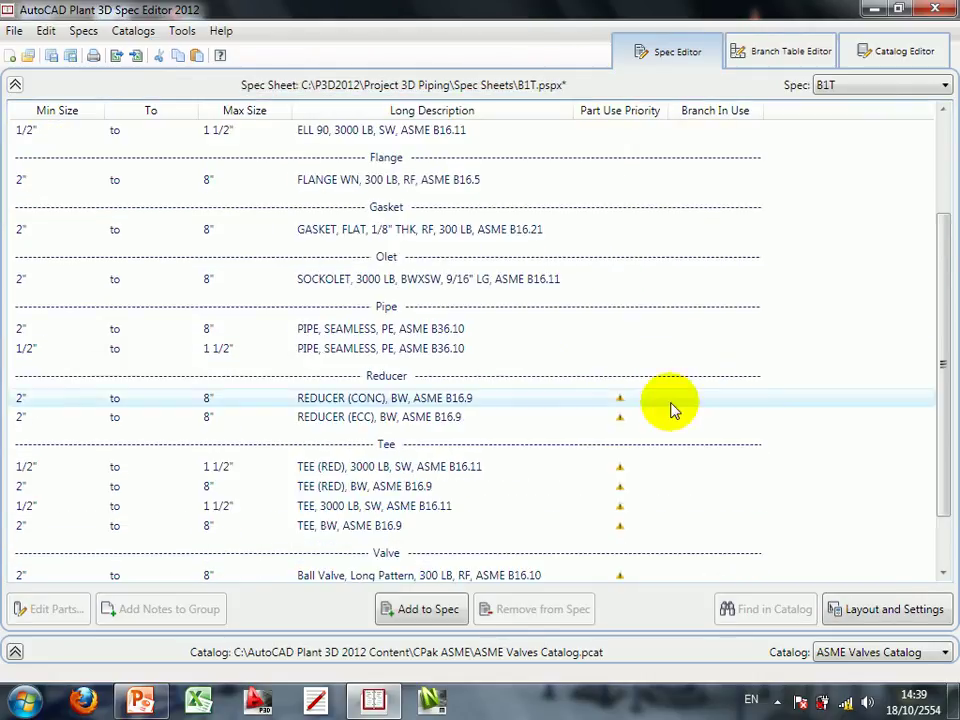
- Mark all Reducer part-use priority conflicts from 2" to 8" as resolved
click(620, 401)
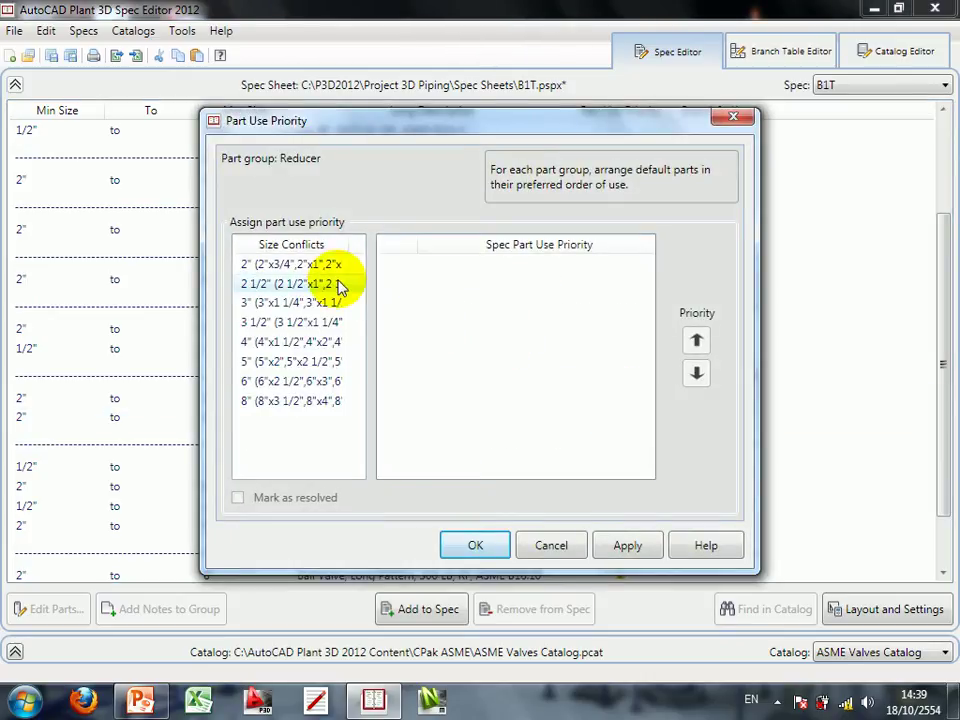
click(336, 266)
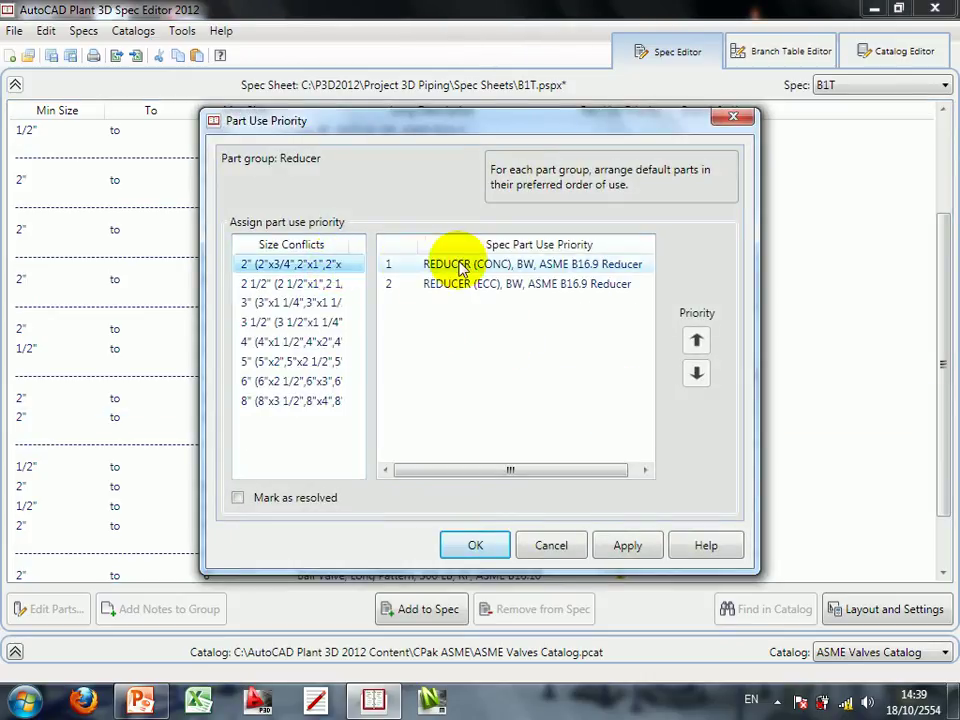
click(343, 284)
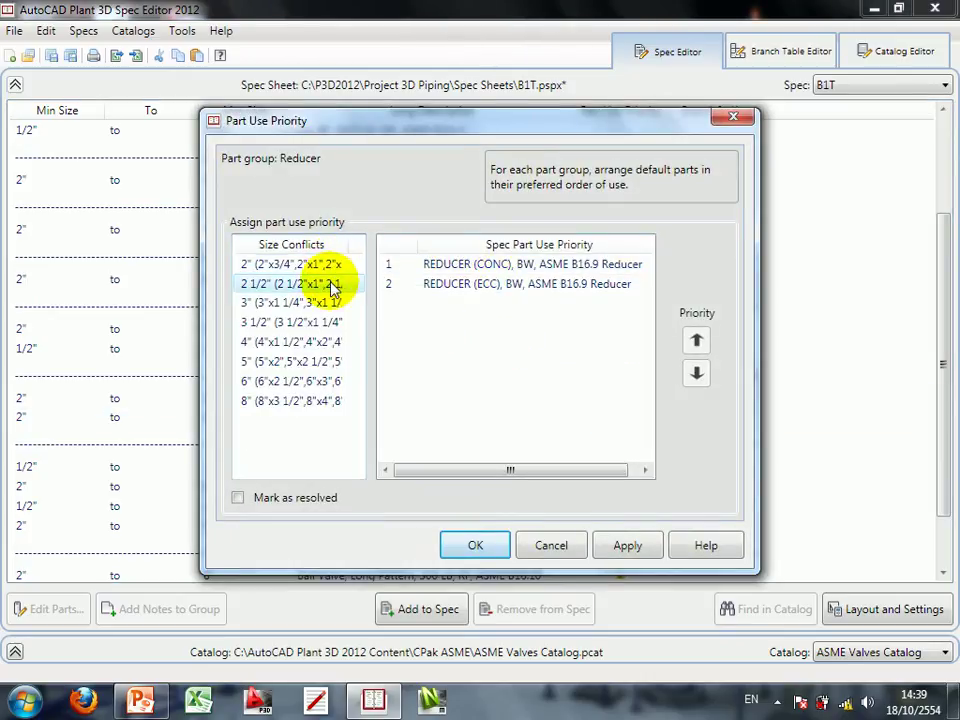
click(333, 303)
click(328, 322)
click(321, 342)
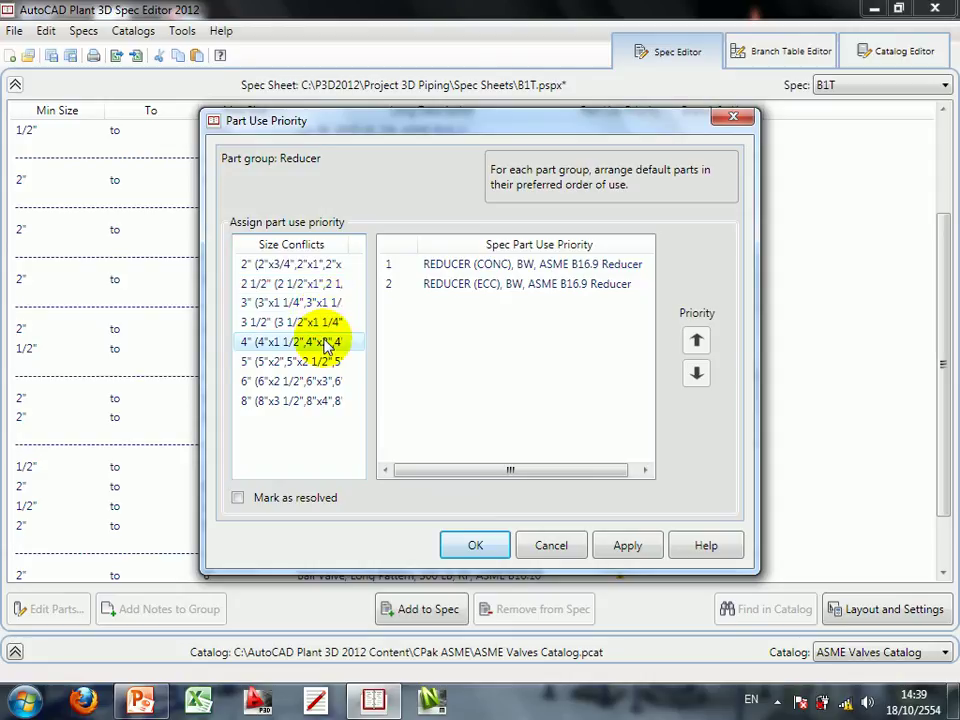
click(321, 361)
click(321, 401)
shift+click(315, 265)
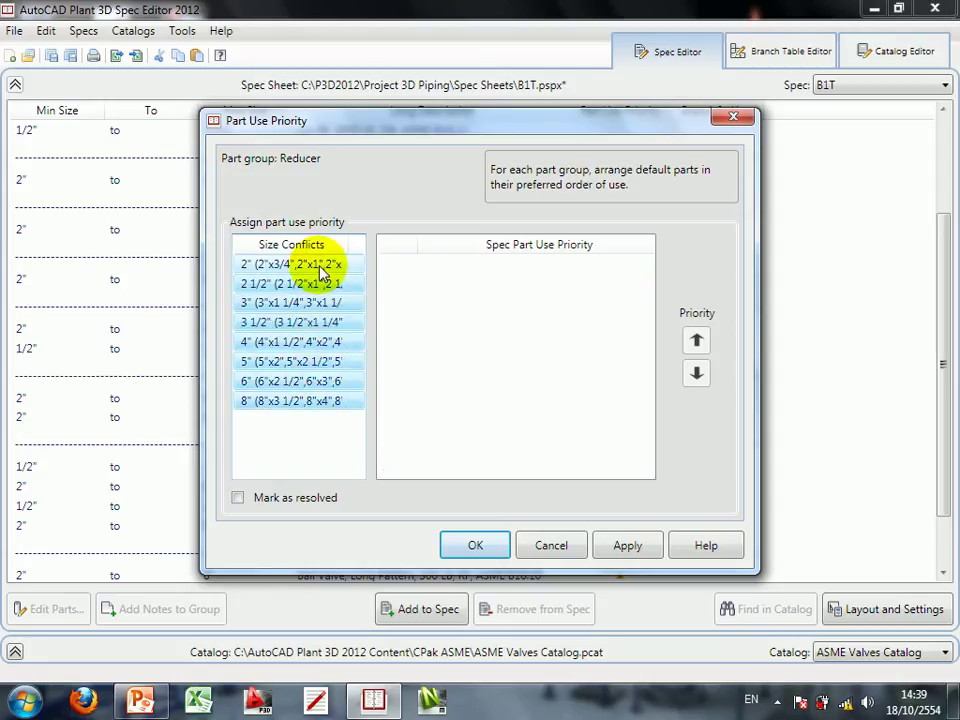
click(320, 500)
click(630, 553)
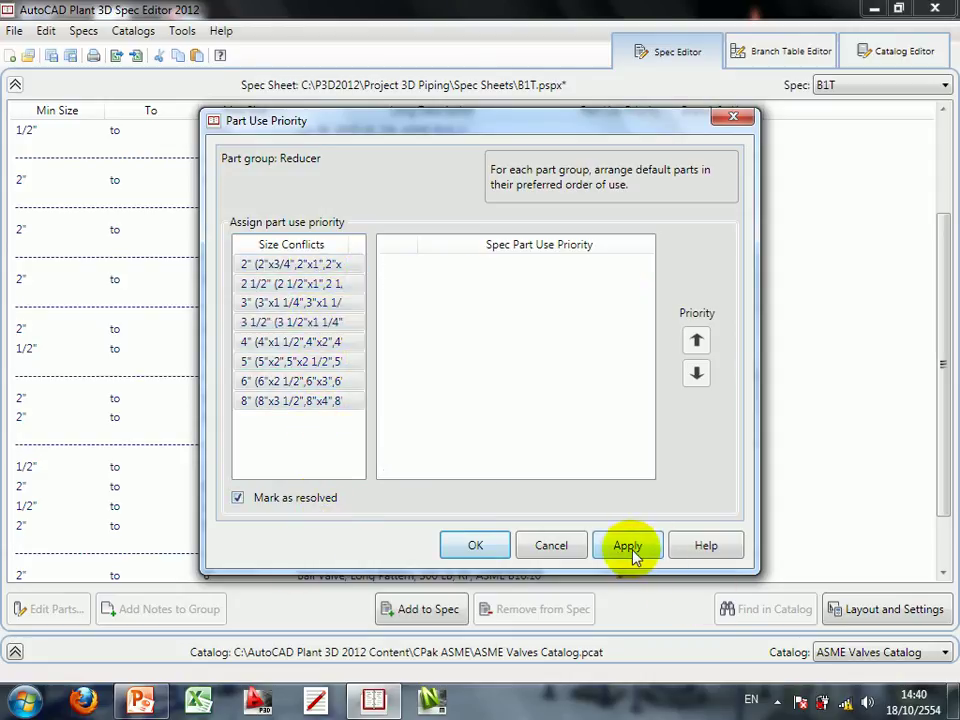
click(489, 553)
- Mark all Tee part-use priority conflicts from 1/2" to 8" as resolved
scroll(705, 487, down, 1)
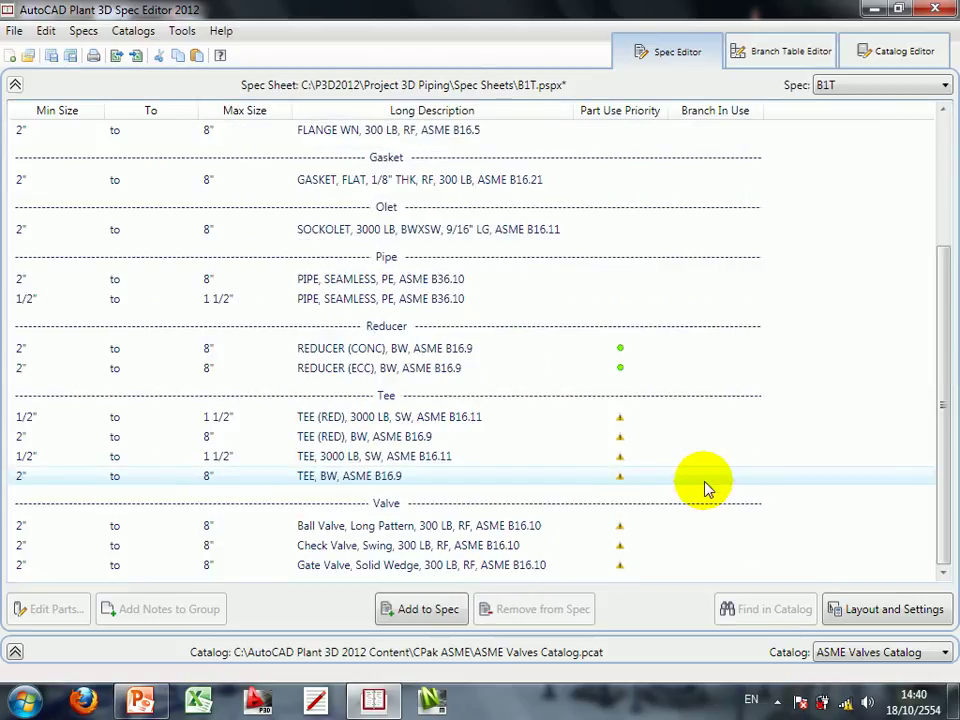
click(620, 418)
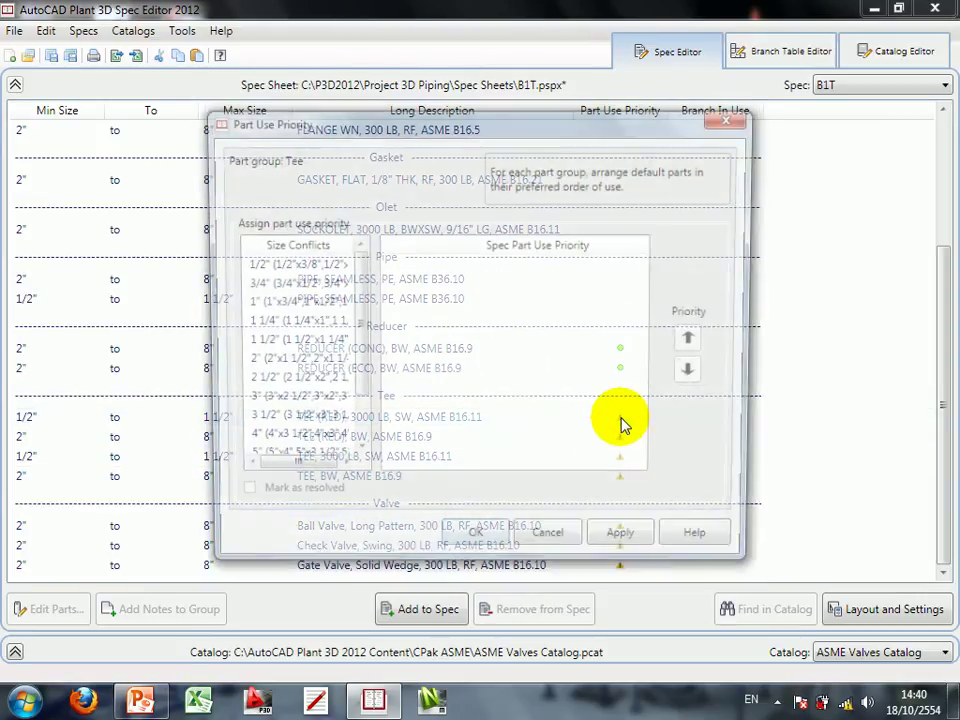
click(265, 262)
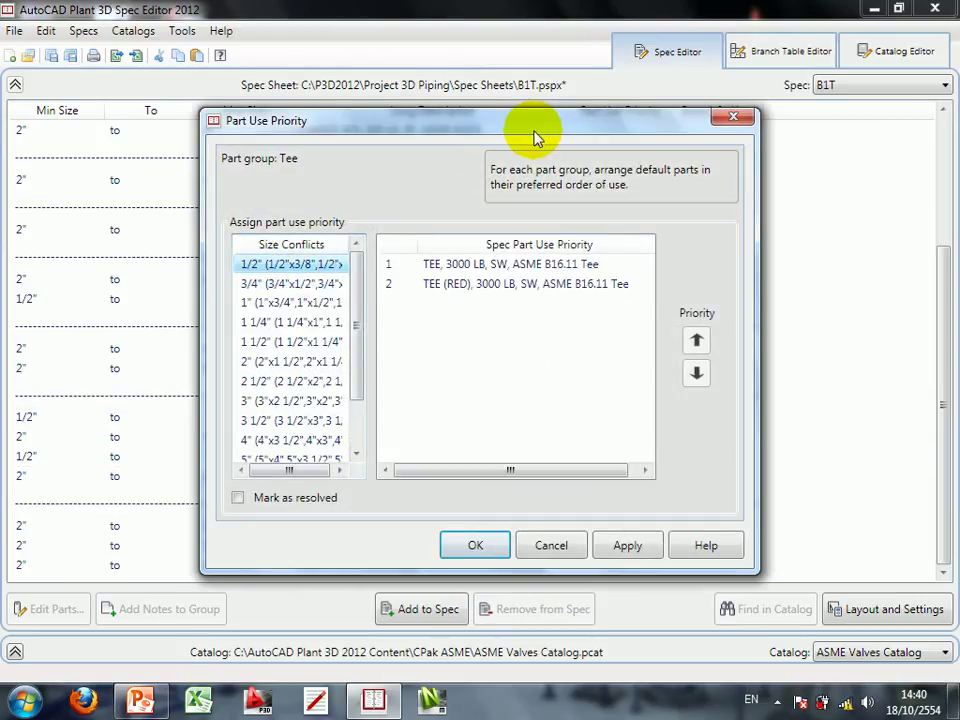
mouse_move(565, 128)
mouse_down()
mouse_move(757, 70)
mouse_move(864, 122)
mouse_move(597, 115)
mouse_up()
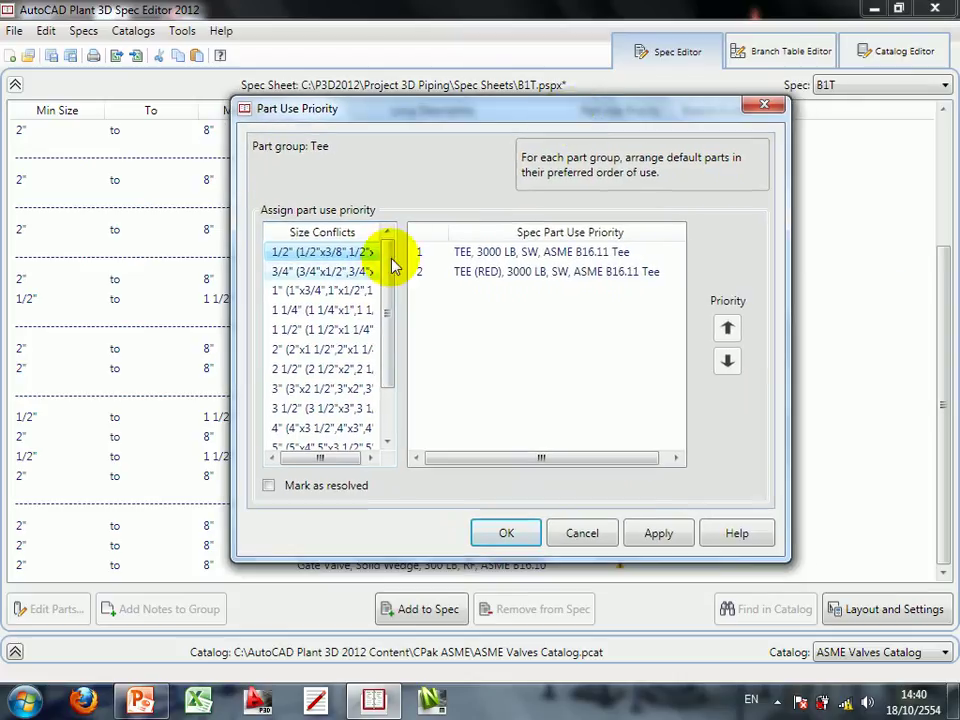
drag(392, 281, 392, 396)
shift+click(358, 430)
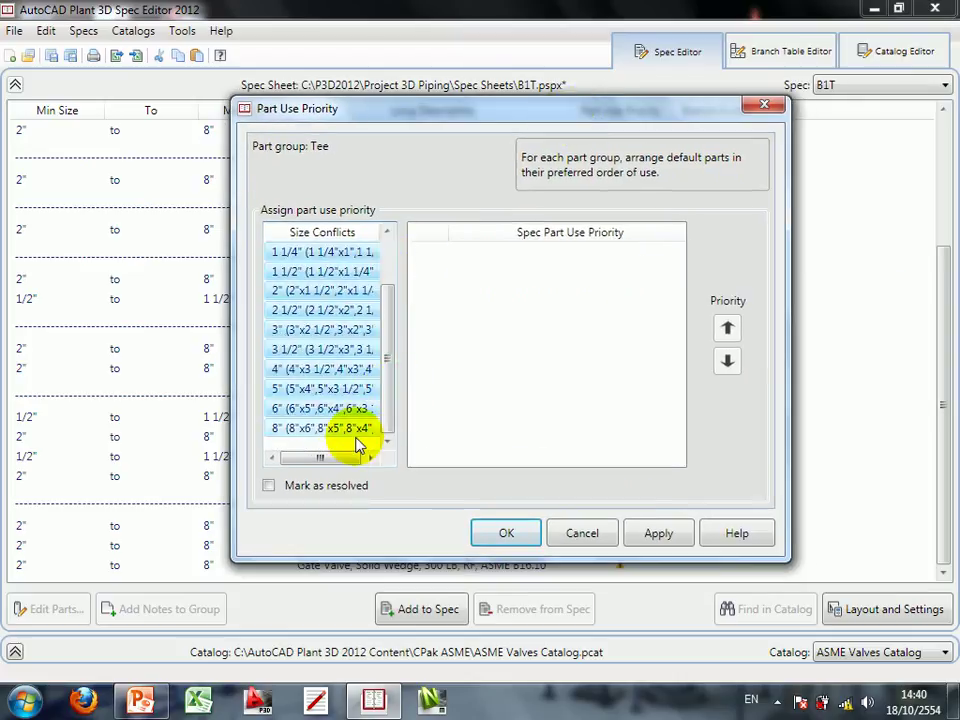
click(330, 489)
click(615, 533)
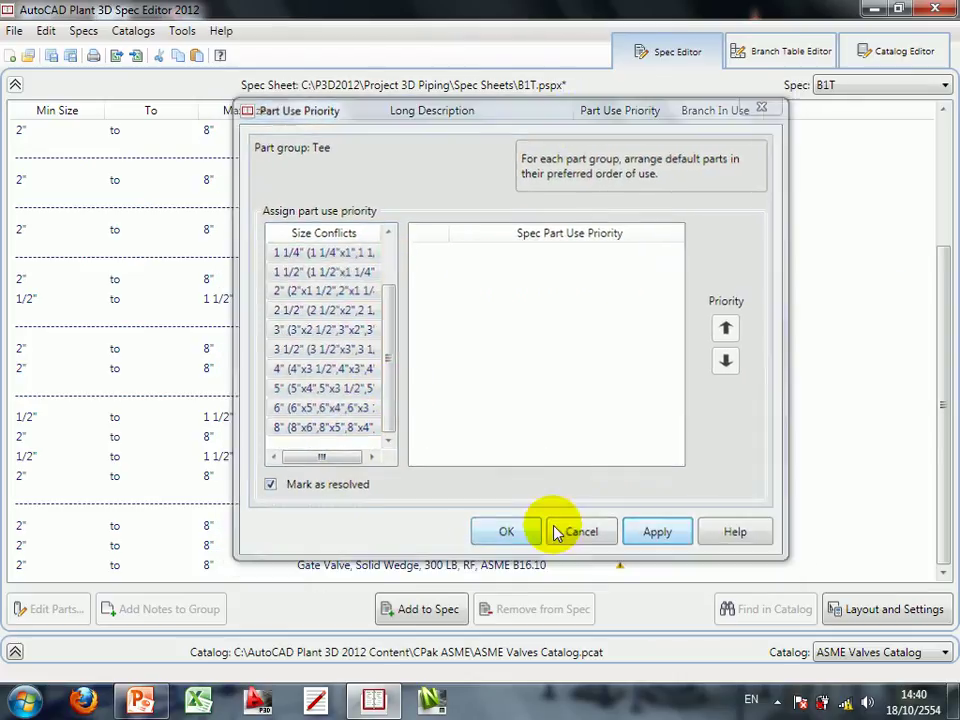
click(560, 533)
- Resolve the Valve part-use conflicts for 2" to 8" and save the B1T spec
click(621, 527)
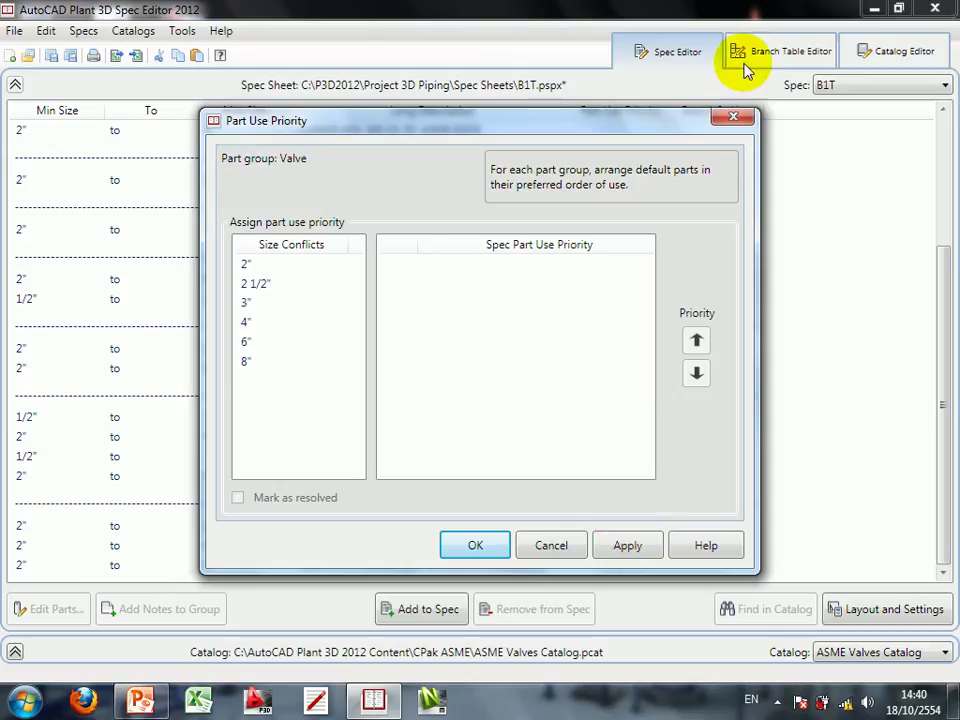
click(742, 133)
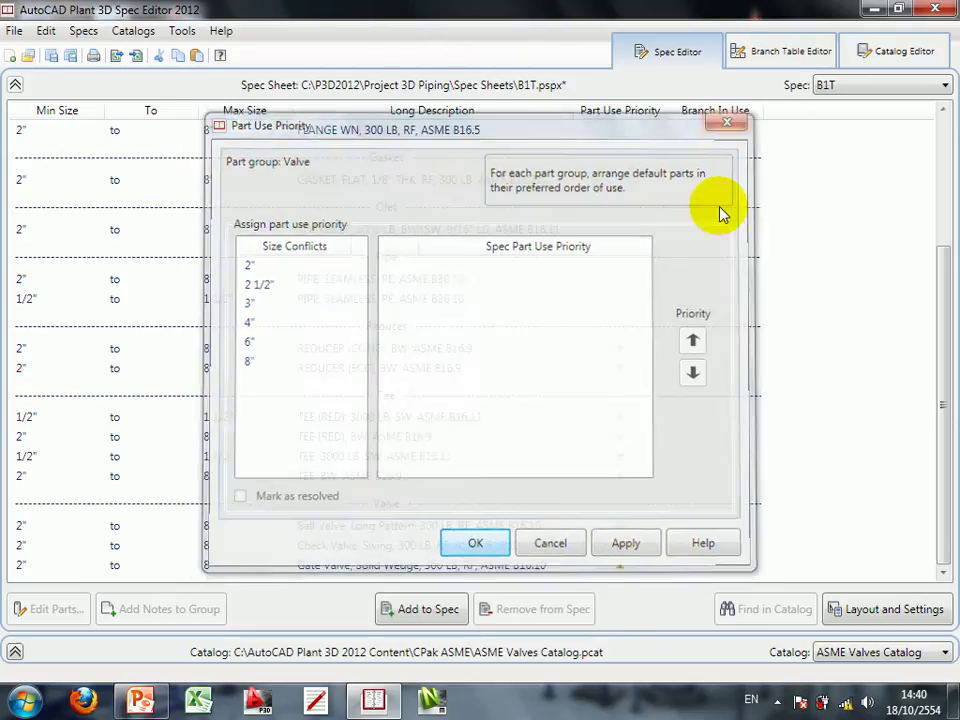
click(626, 534)
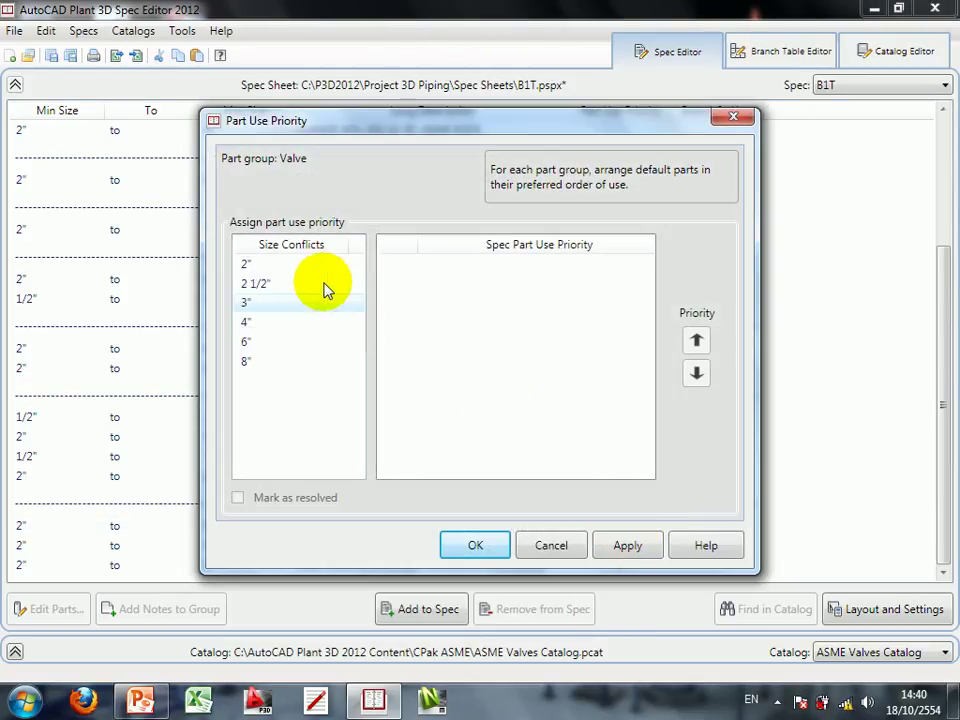
click(305, 265)
shift+click(274, 364)
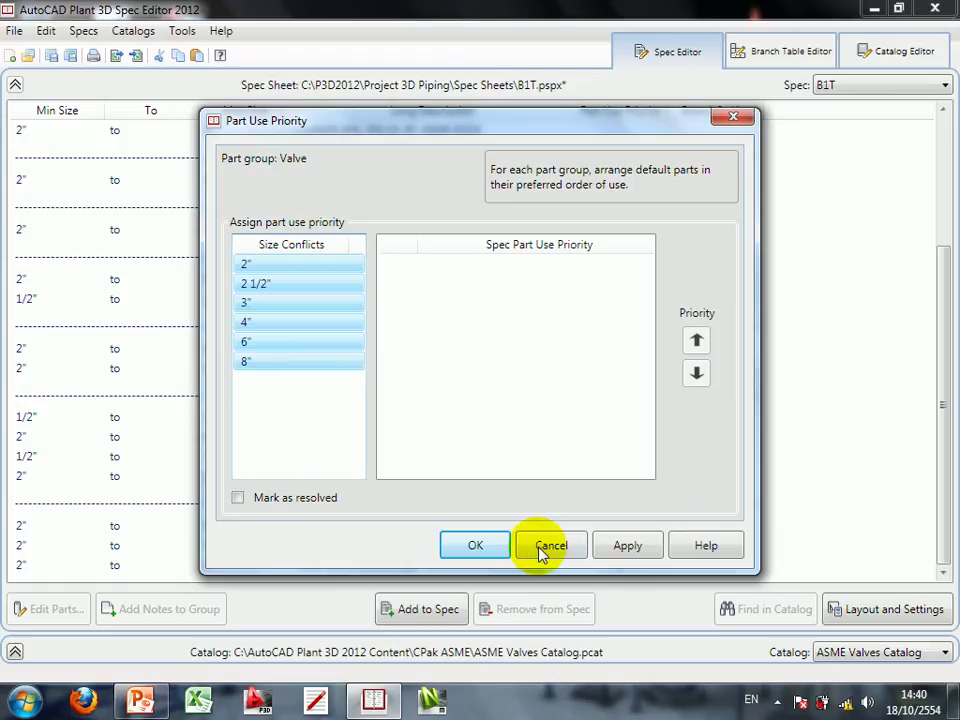
click(238, 497)
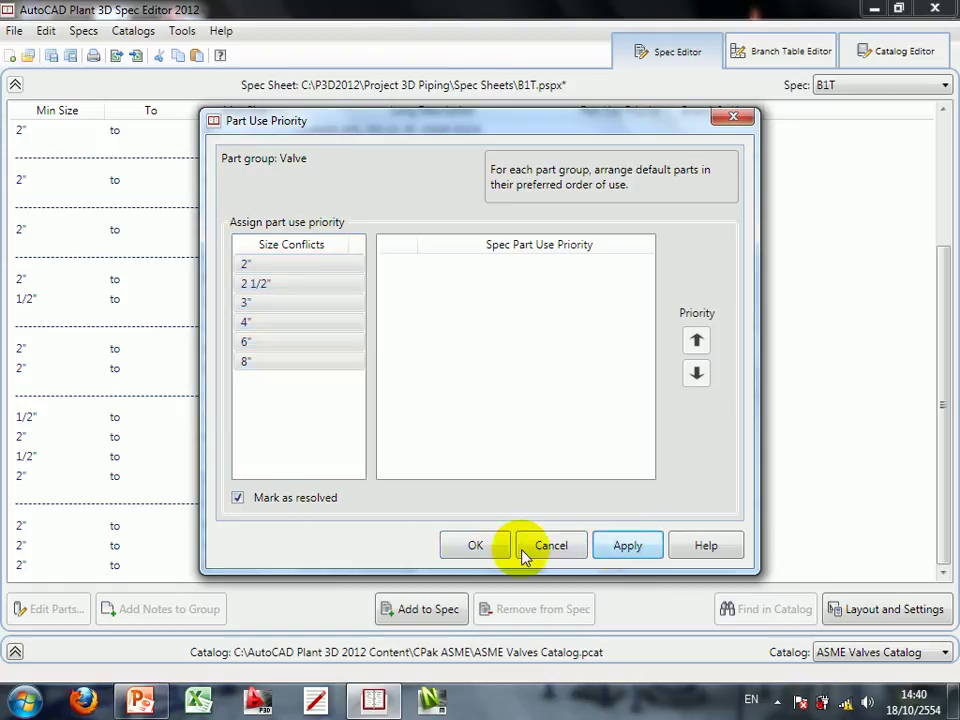
click(488, 546)
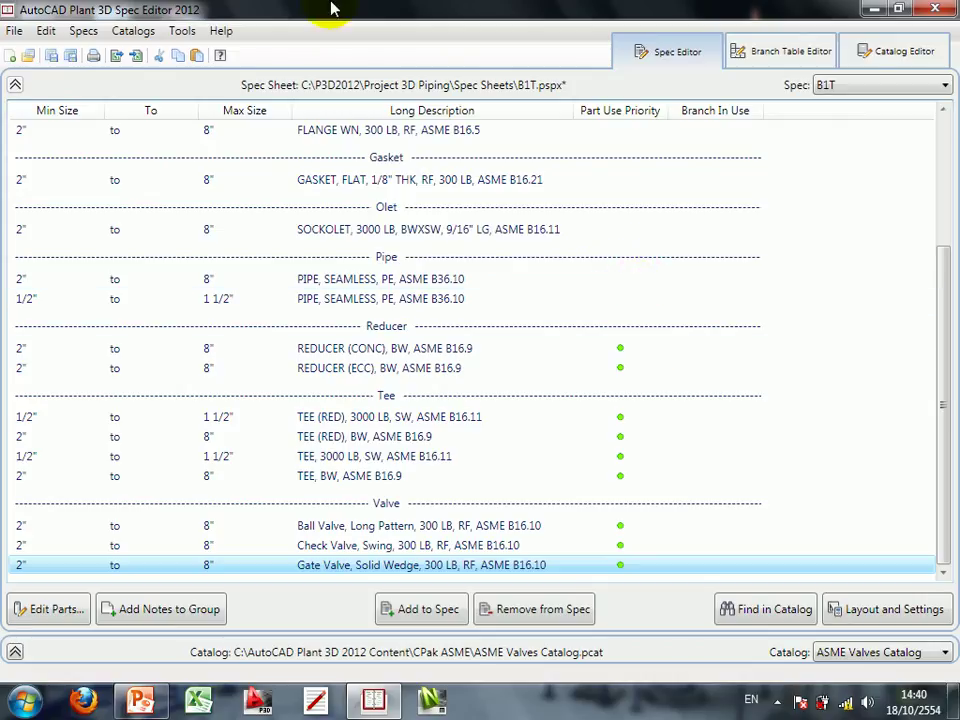
click(51, 55)
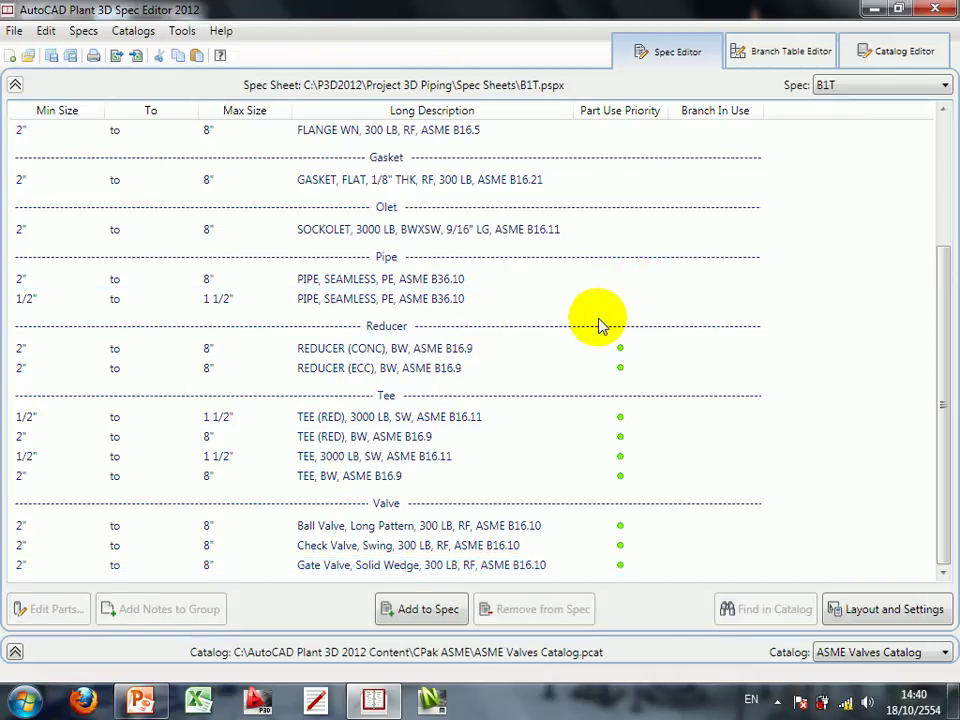
- In the B1T branch table legend, add a first entry with part type Tee (T)
scroll(664, 386, up, 1)
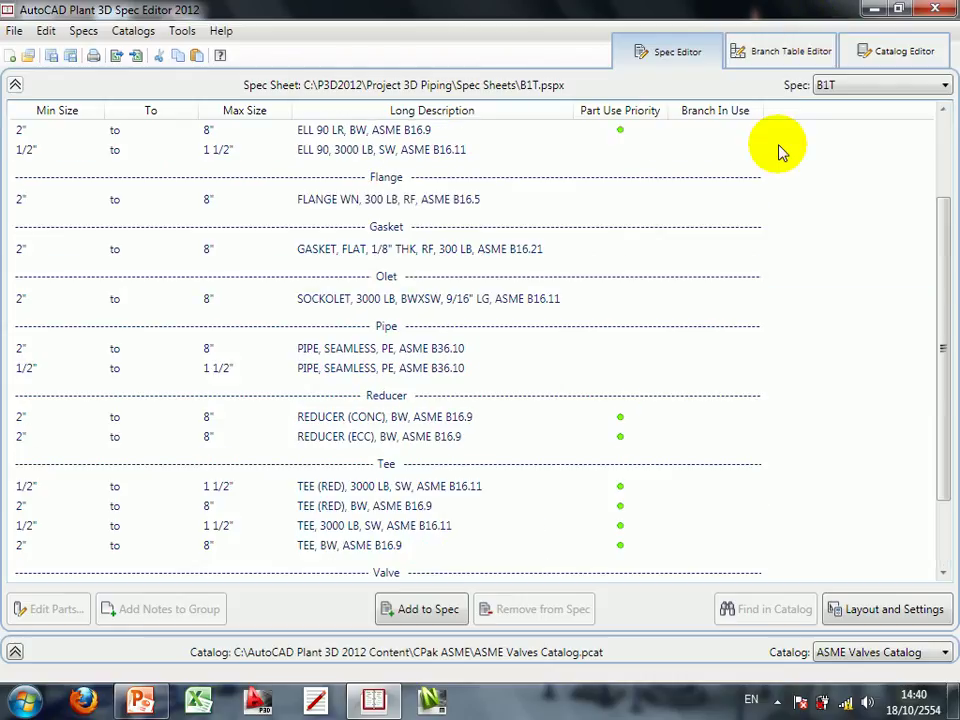
click(790, 53)
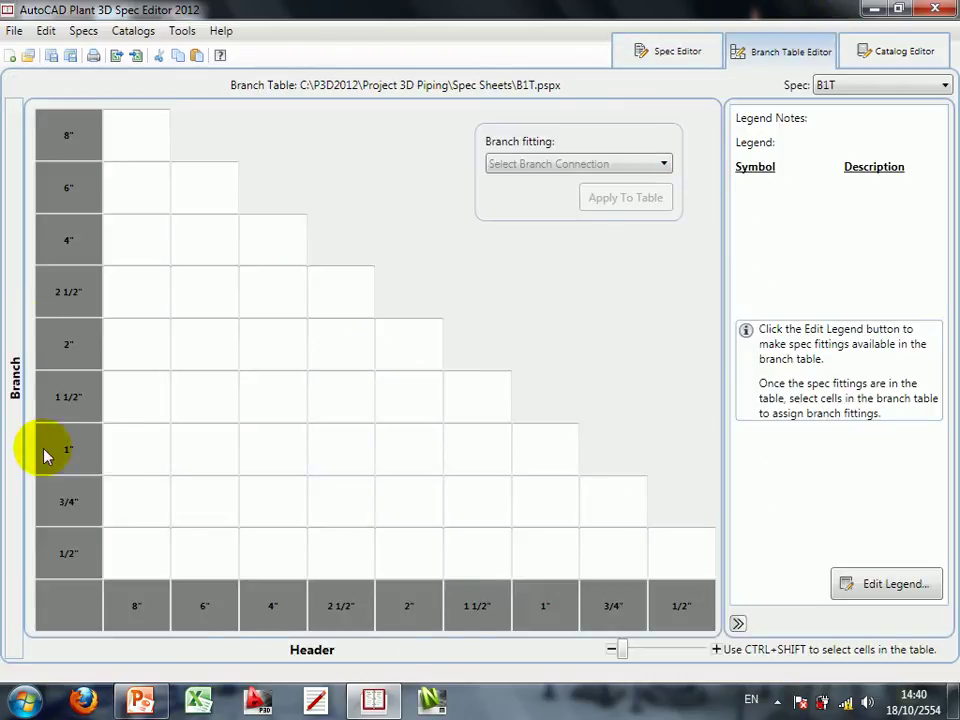
click(870, 583)
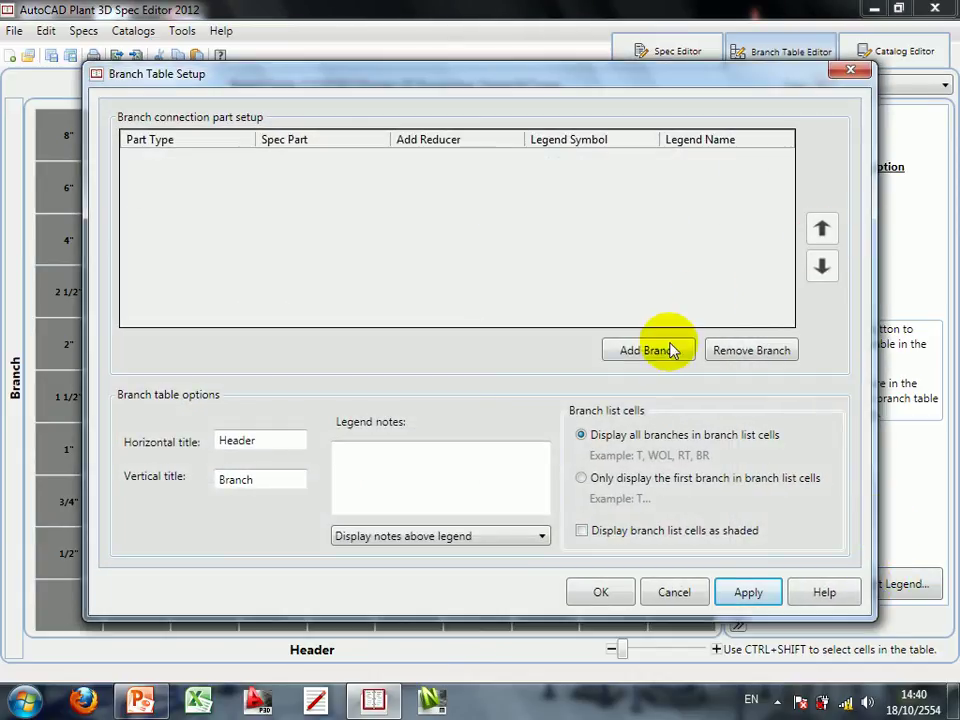
click(666, 350)
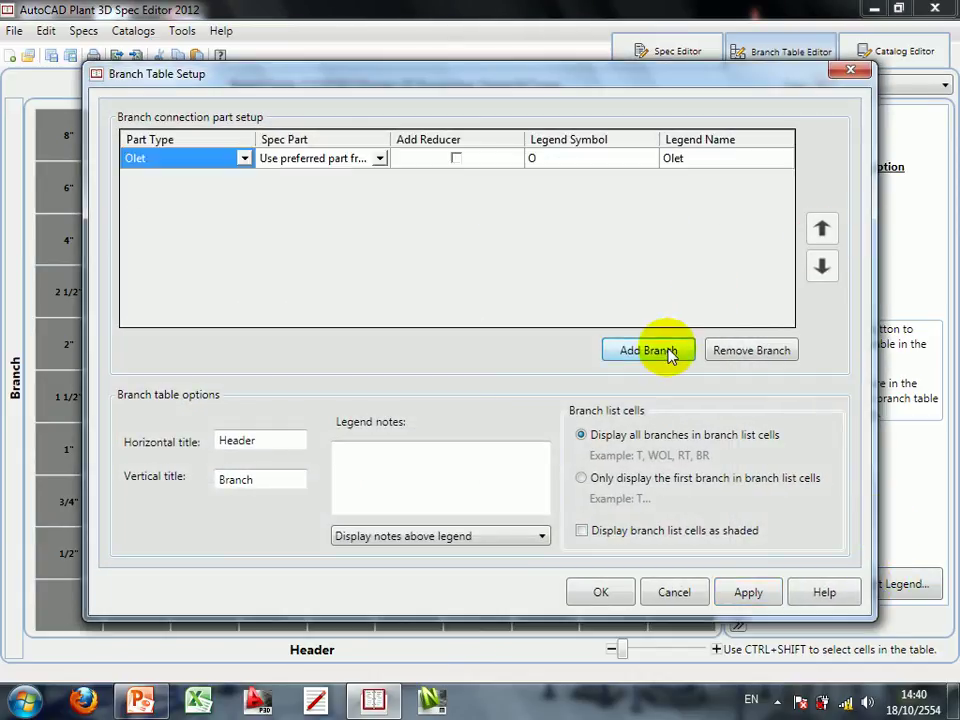
click(245, 160)
click(214, 213)
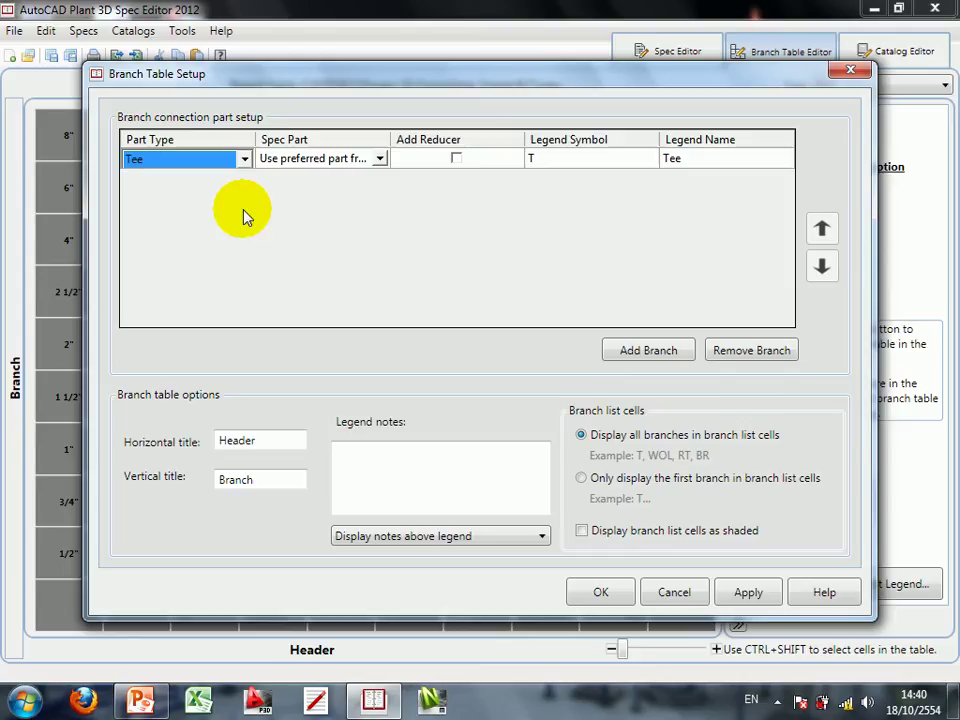
click(300, 165)
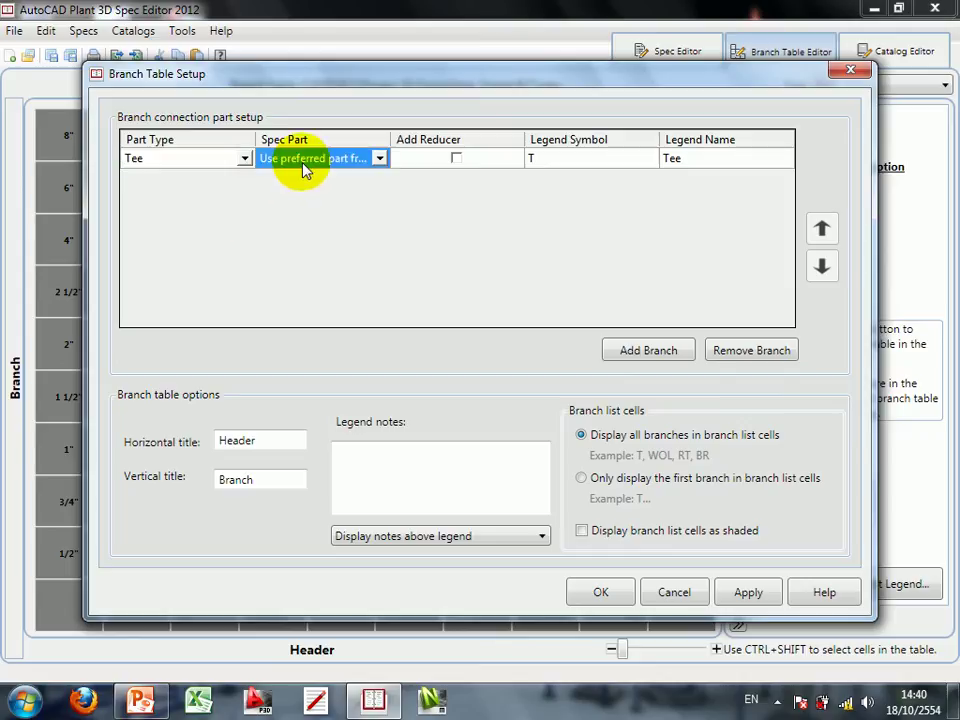
- Add a second Tee legend entry using the 2" to 8" TEE (RED) part with symbol TR
click(652, 350)
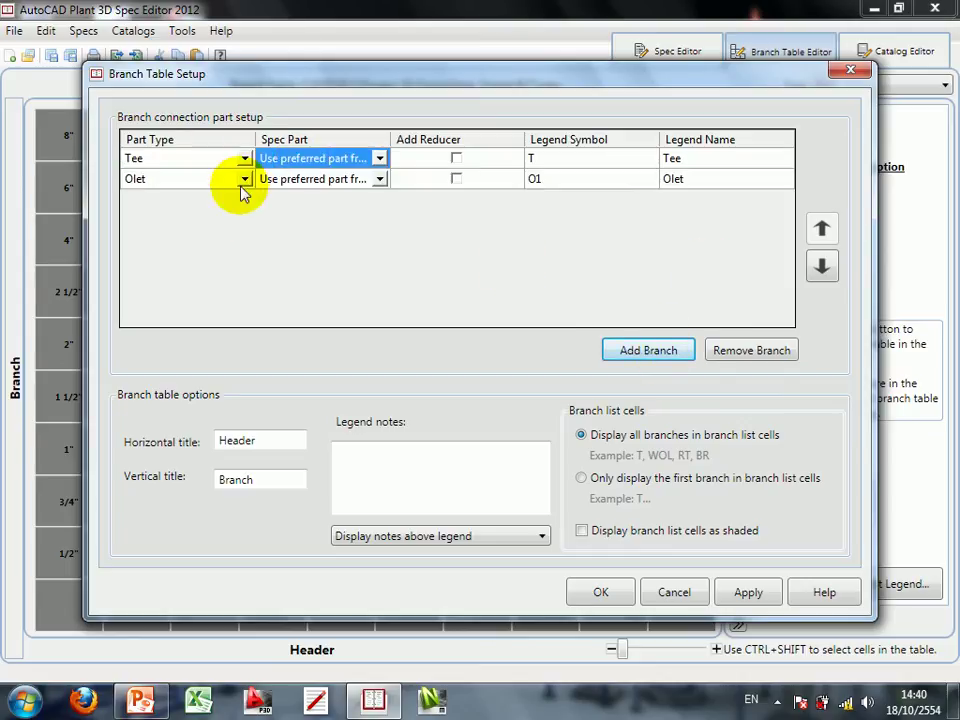
click(246, 183)
click(242, 185)
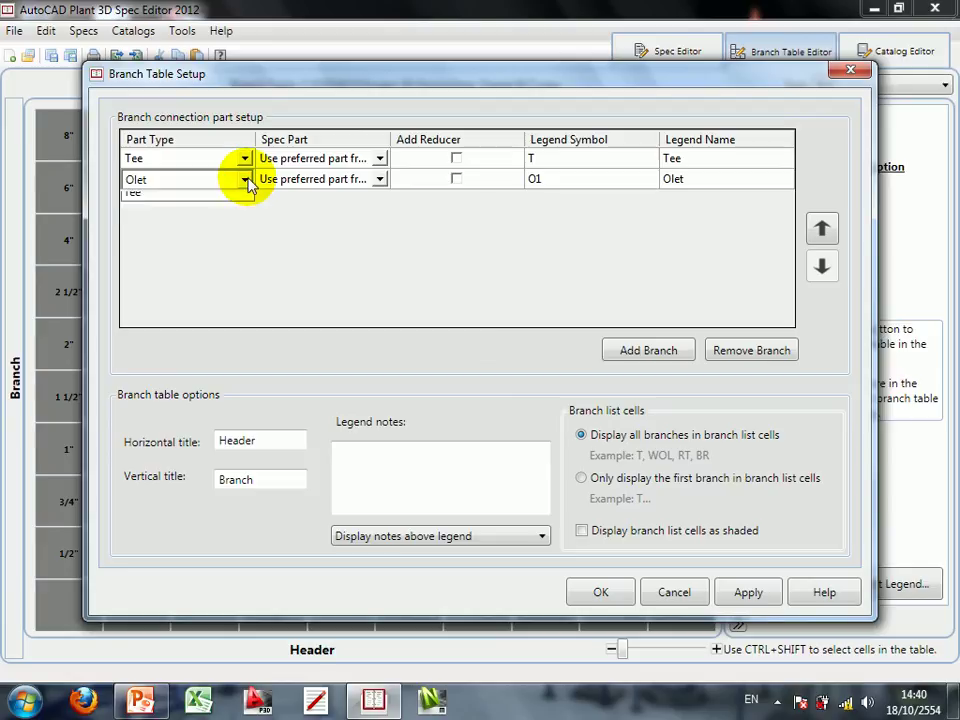
click(205, 236)
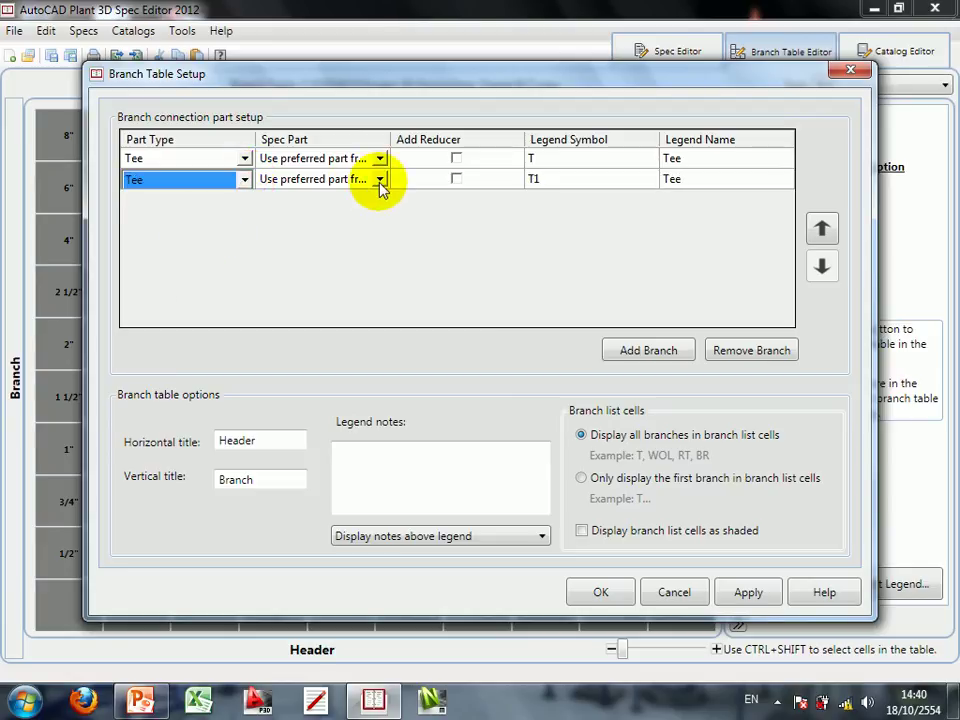
click(380, 187)
click(380, 180)
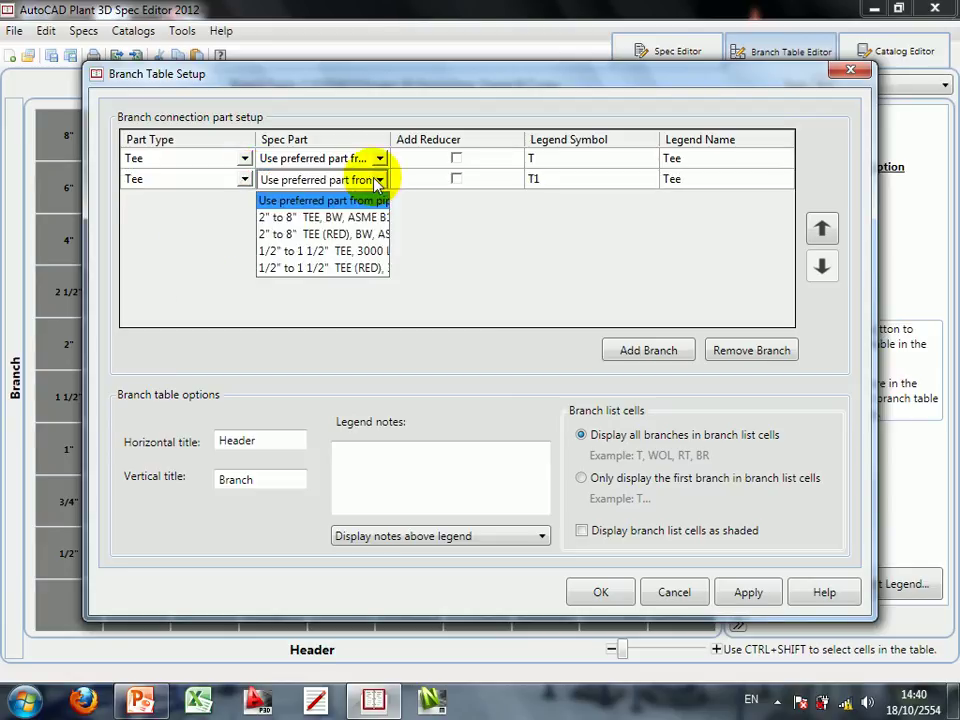
click(362, 240)
click(576, 187)
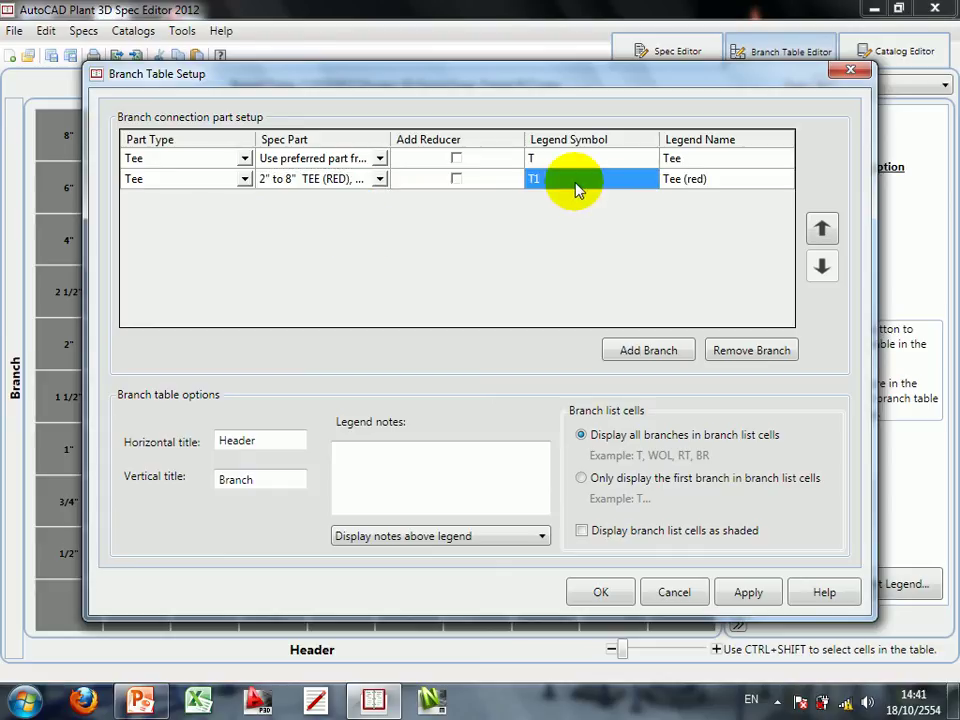
click(576, 187)
click(576, 187)
key(BackSpace)
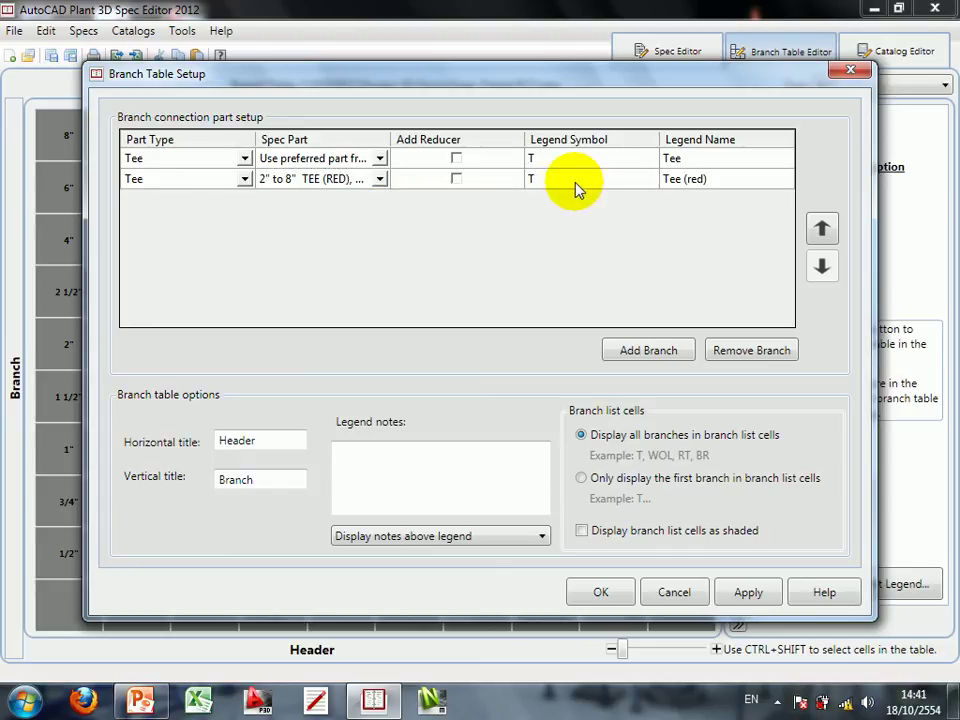
text(E)
key(BackSpace)
text(R)
- Add an Olet legend entry with symbol SOL named SOCKOLET
click(618, 350)
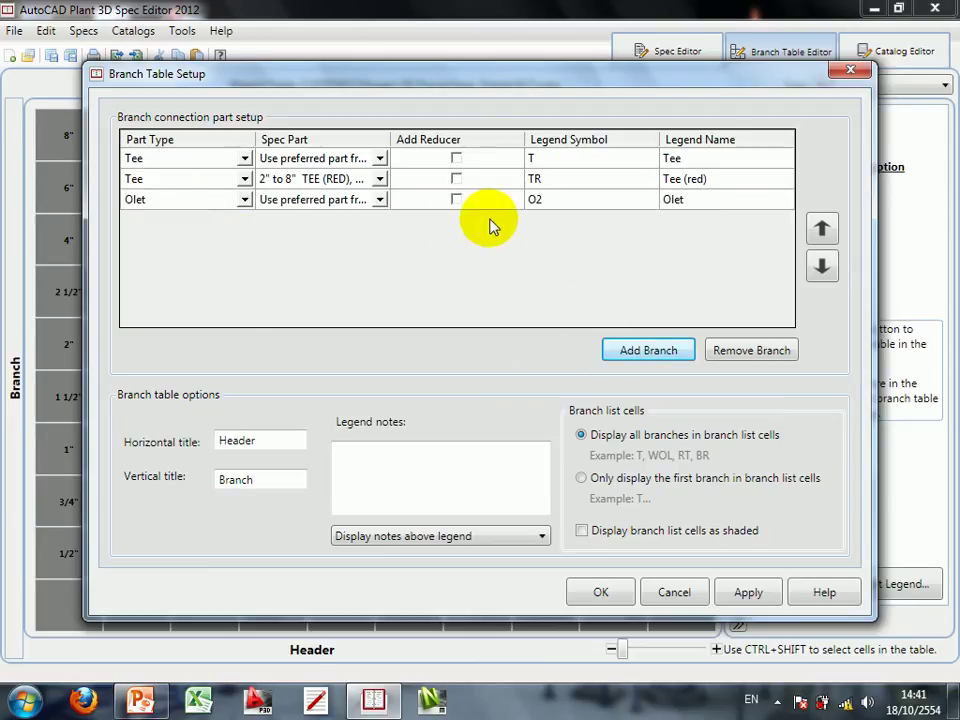
click(562, 207)
click(562, 207)
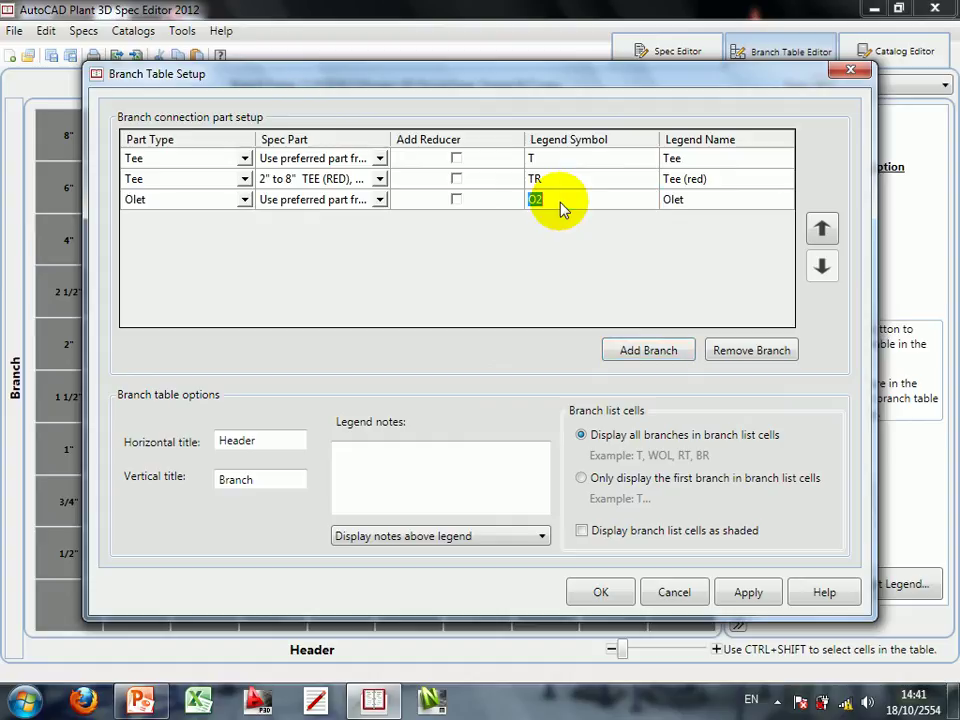
key(BackSpace)
text(SOL)
click(695, 205)
text(SOCKOLET)
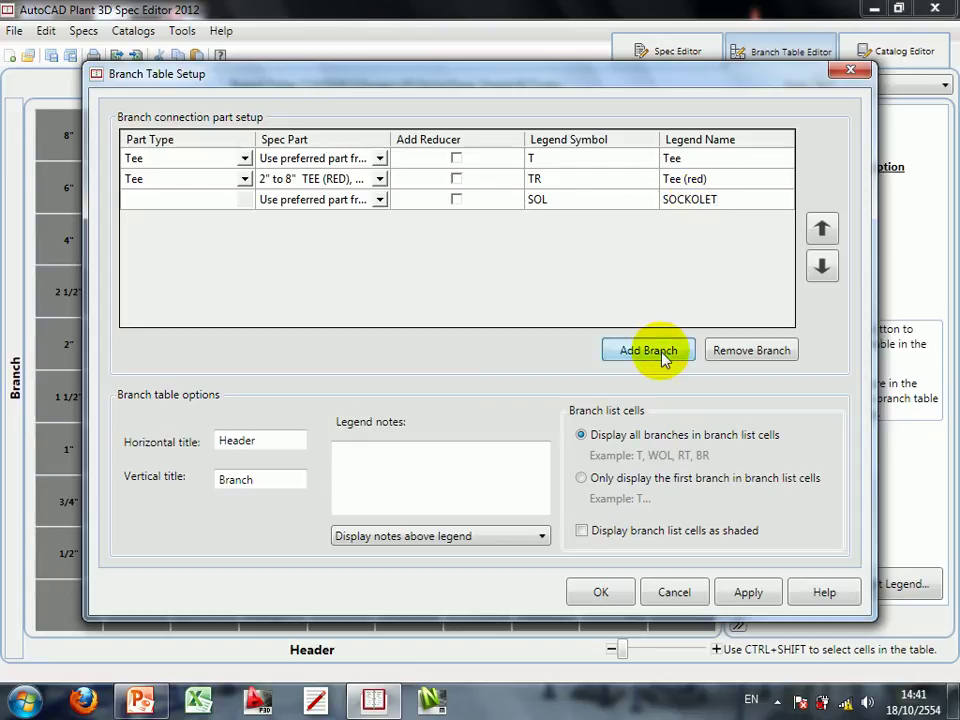
- Add a Pipe legend entry with symbol S named STUB-IN and confirm the legend
click(662, 355)
click(245, 224)
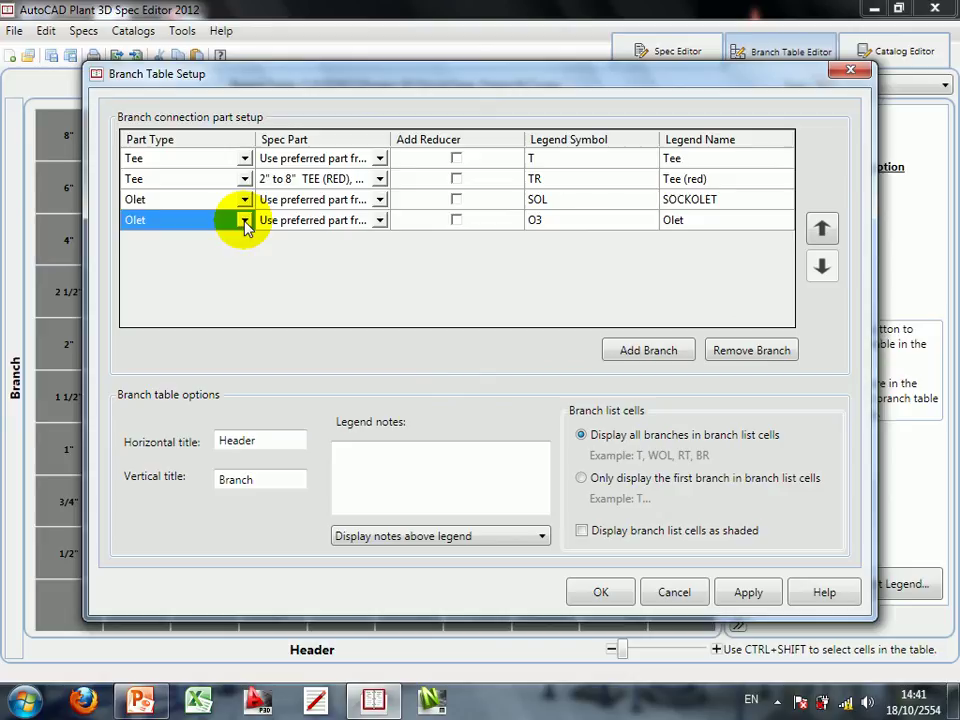
click(243, 222)
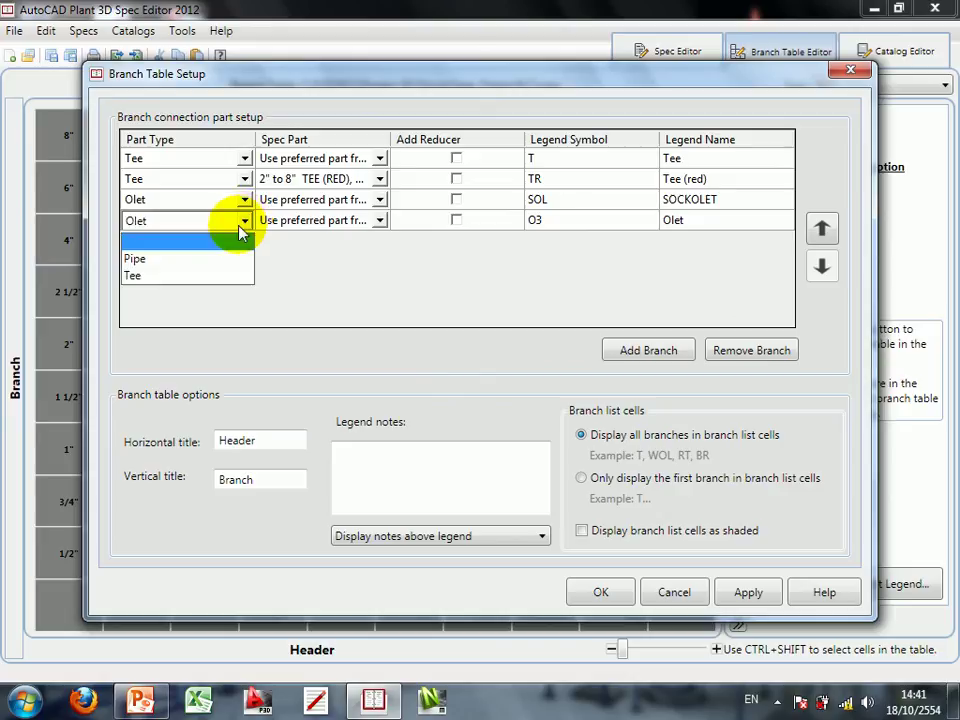
click(200, 259)
click(580, 225)
click(580, 225)
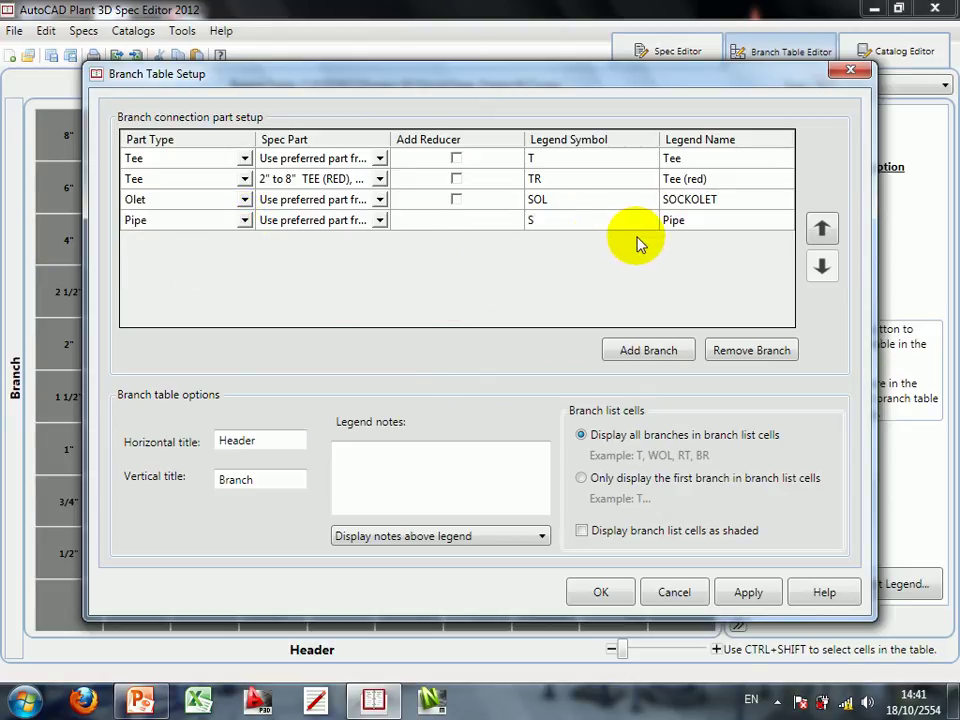
click(700, 226)
click(700, 228)
text(STUB-IN)
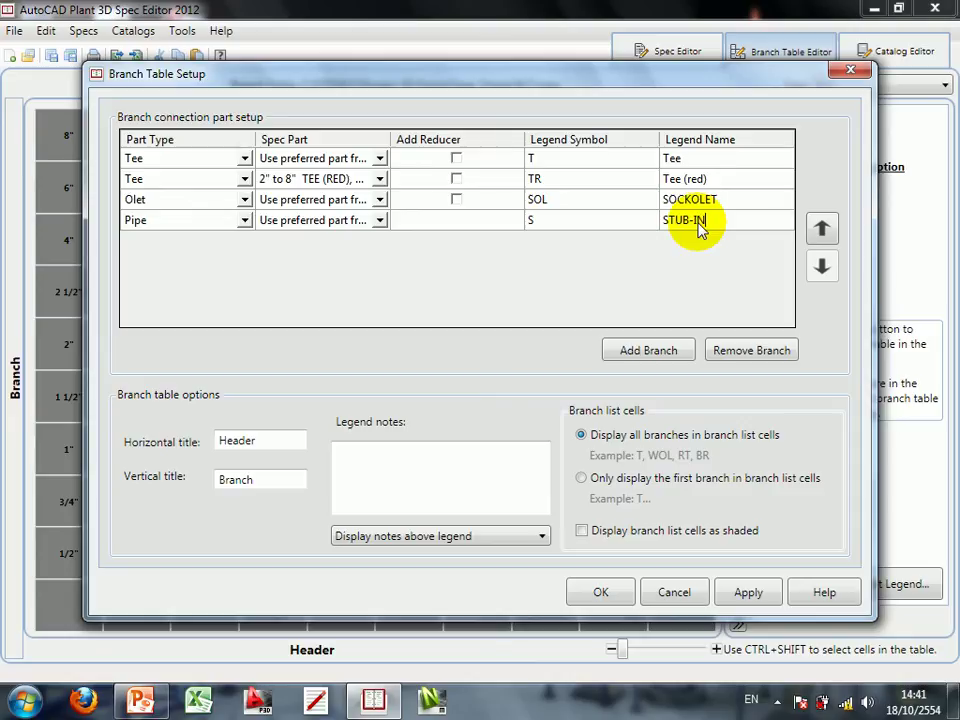
click(601, 592)
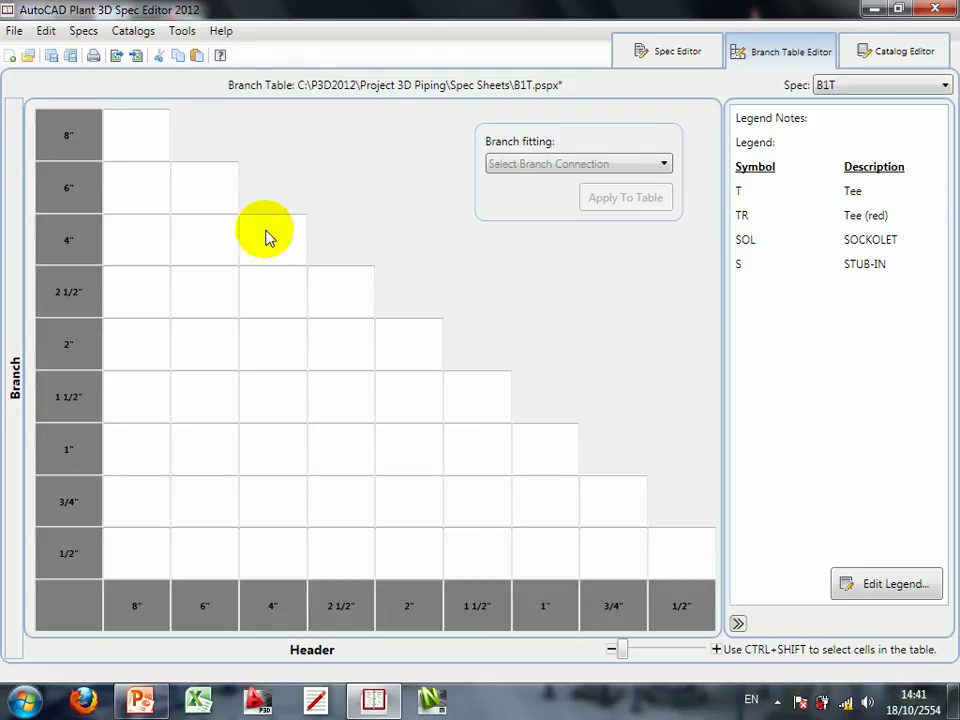
- Assign Tee (T) to every equal-size cell from 8" by 8" down to 1/2" by 1/2"
click(559, 167)
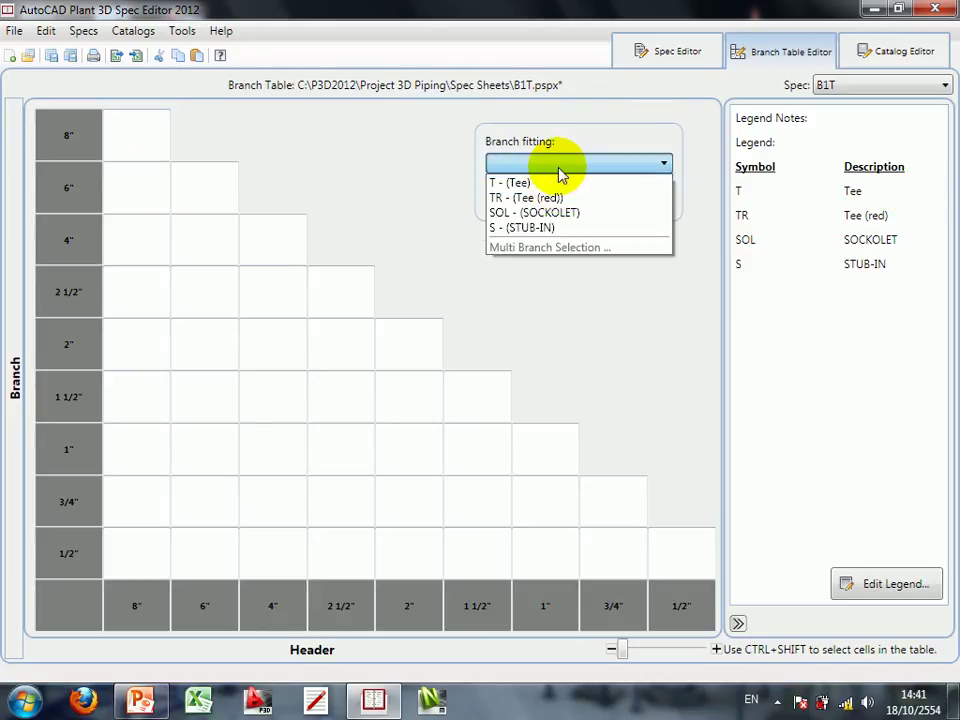
click(556, 181)
click(124, 133)
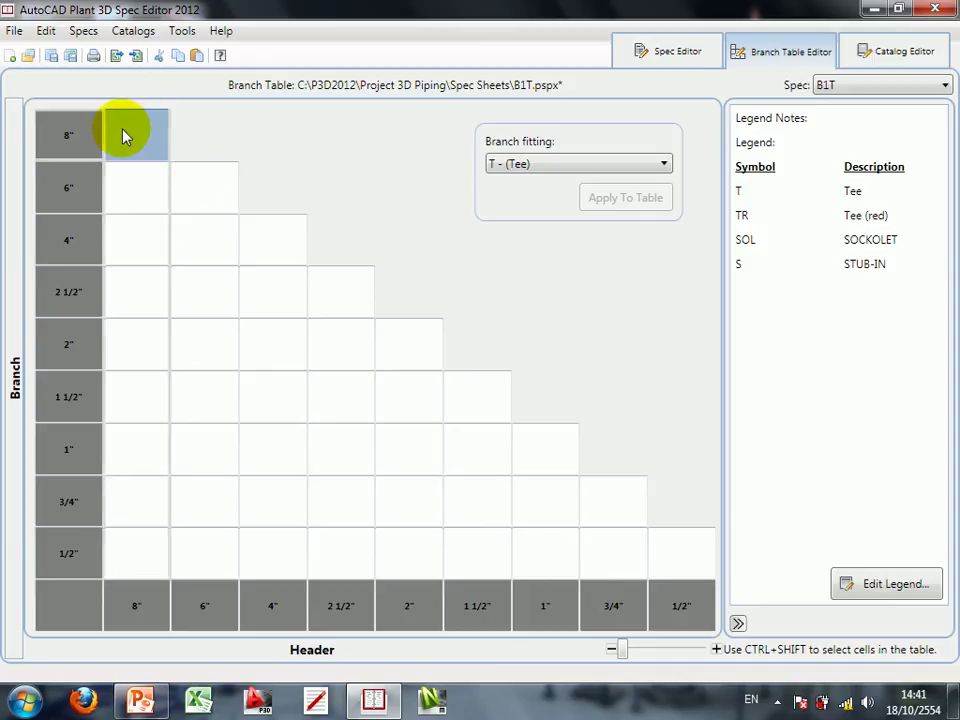
ctrl+click(205, 188)
ctrl+click(278, 246)
ctrl+click(340, 291)
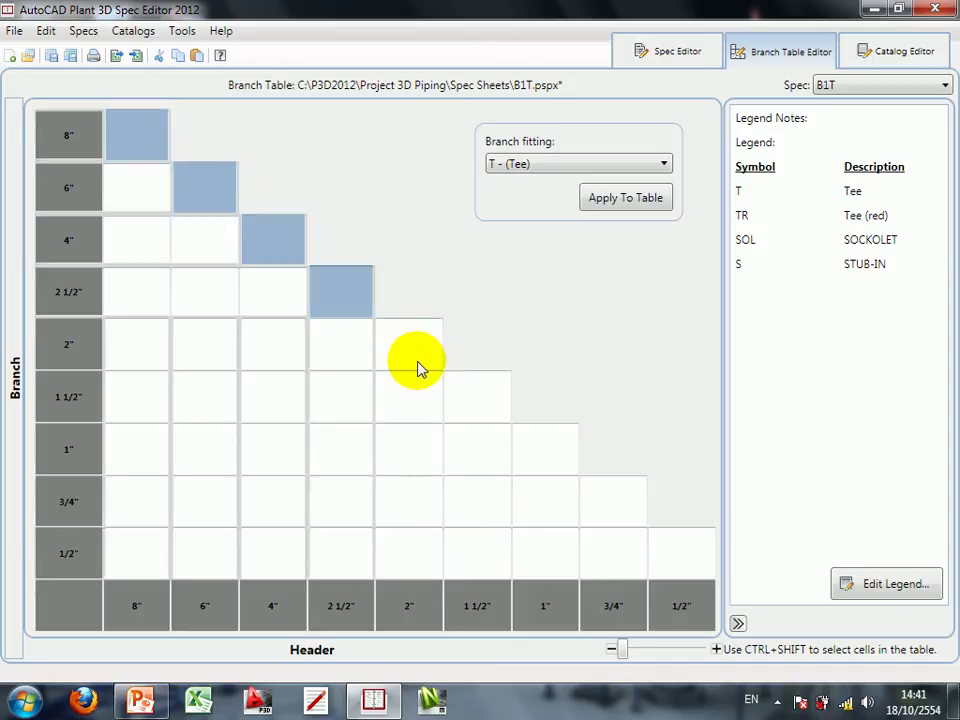
ctrl+click(409, 343)
ctrl+click(477, 396)
ctrl+click(560, 468)
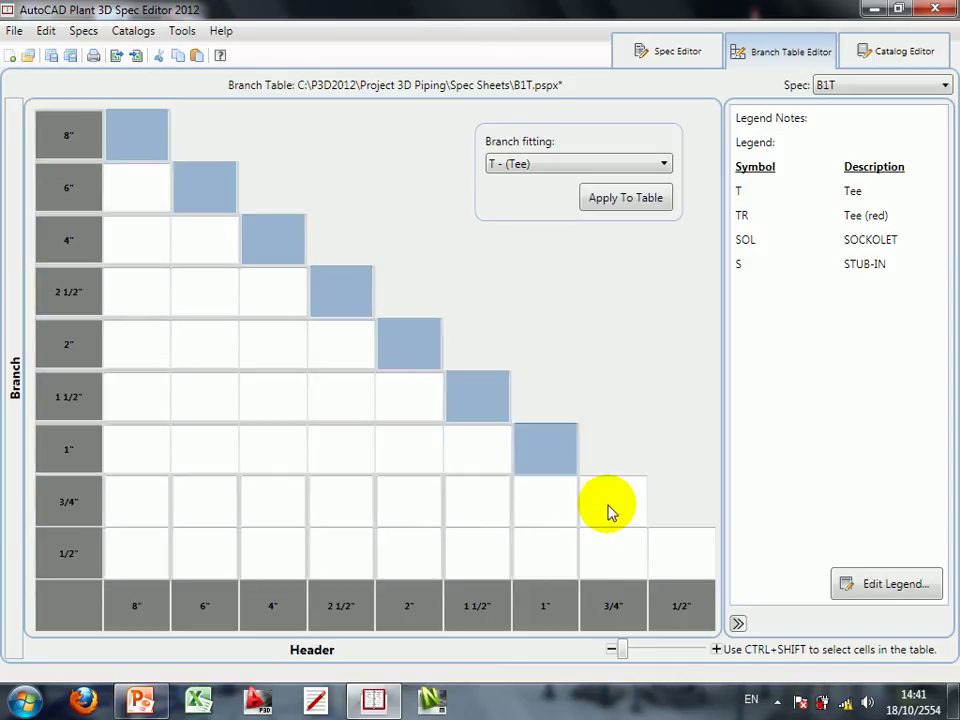
ctrl+click(613, 508)
ctrl+click(688, 562)
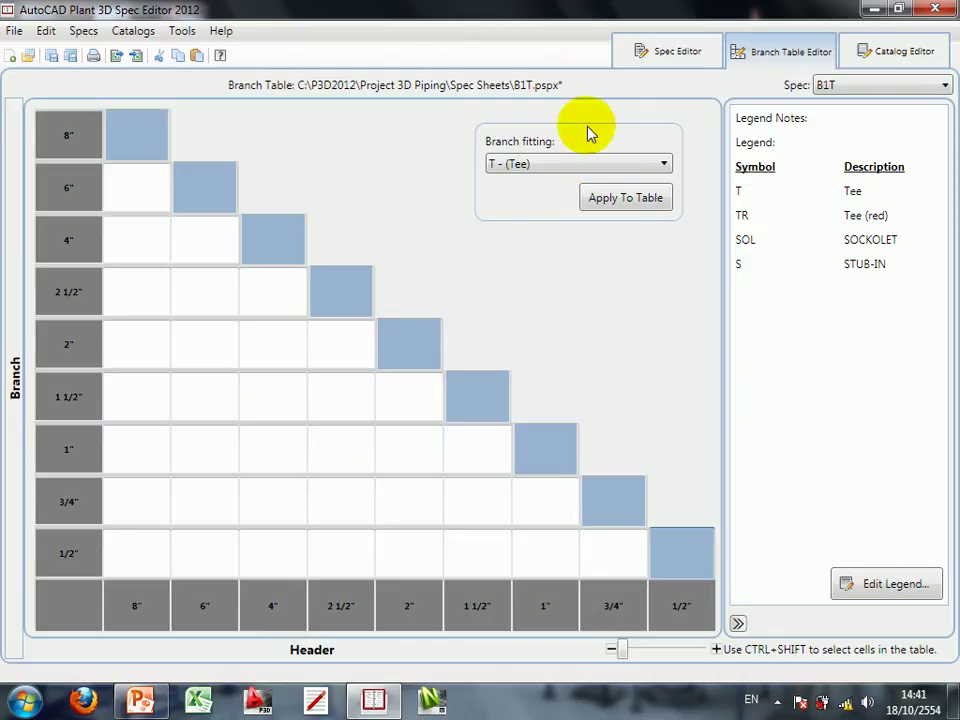
click(602, 198)
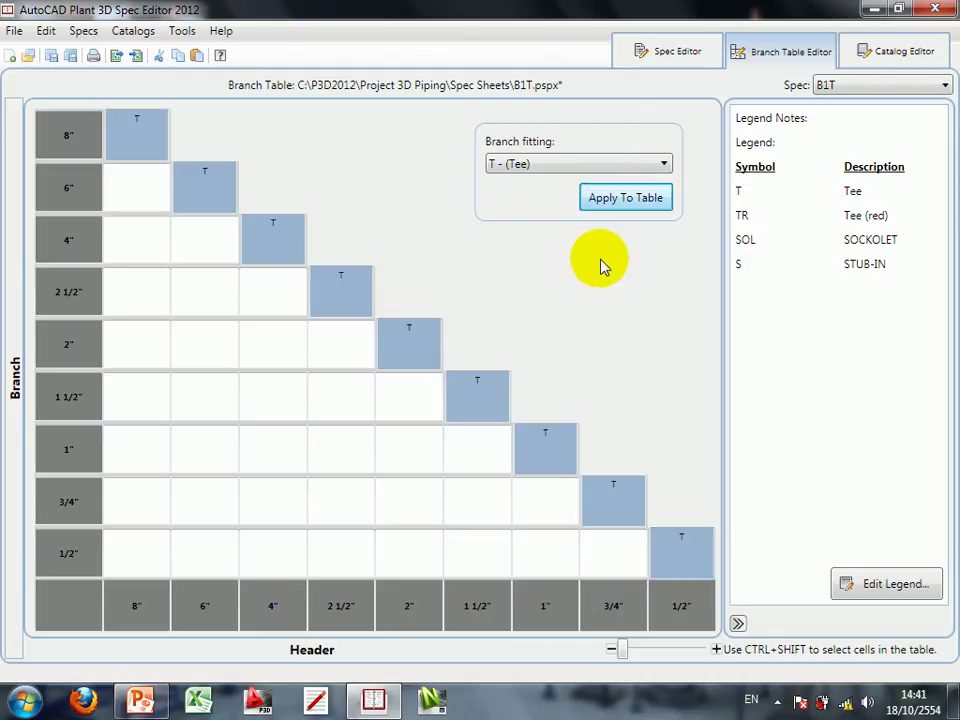
- Fill the 1/2"–1 1/2" branch cells on 2"–8" headers with SOL sockolets
click(424, 537)
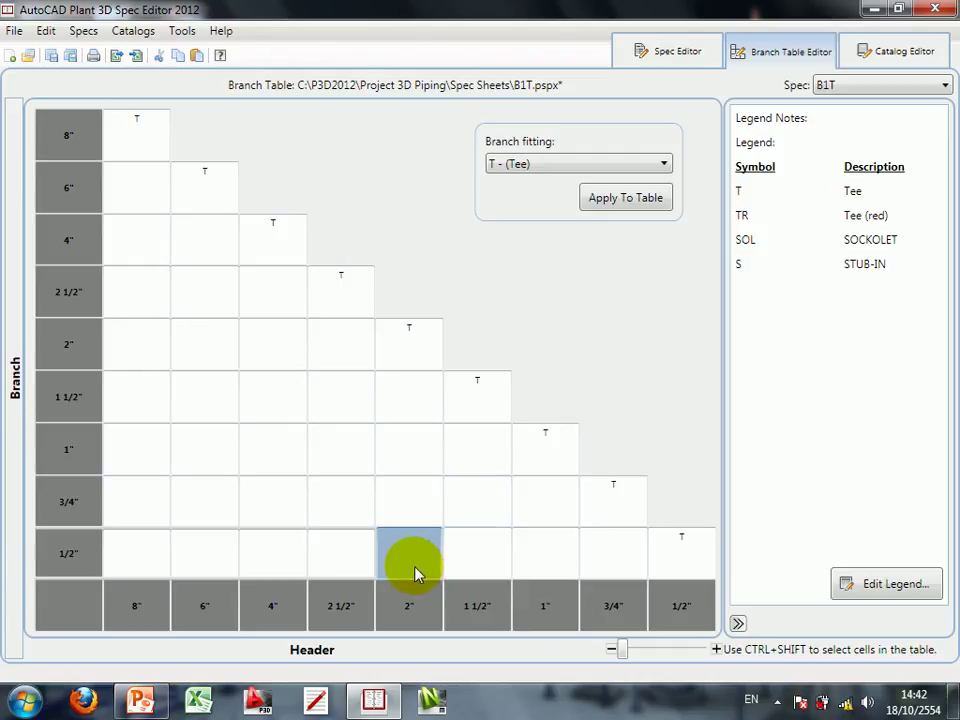
ctrl+shift+click(139, 407)
ctrl+click(460, 398)
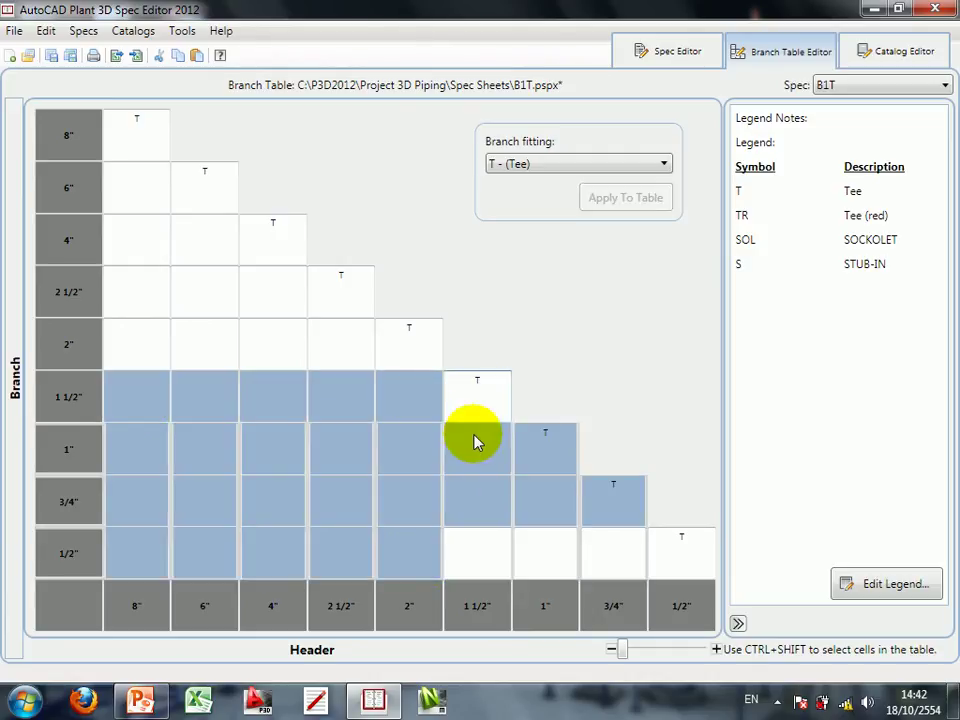
ctrl+click(473, 445)
ctrl+click(467, 505)
ctrl+click(545, 505)
ctrl+click(590, 482)
ctrl+click(546, 452)
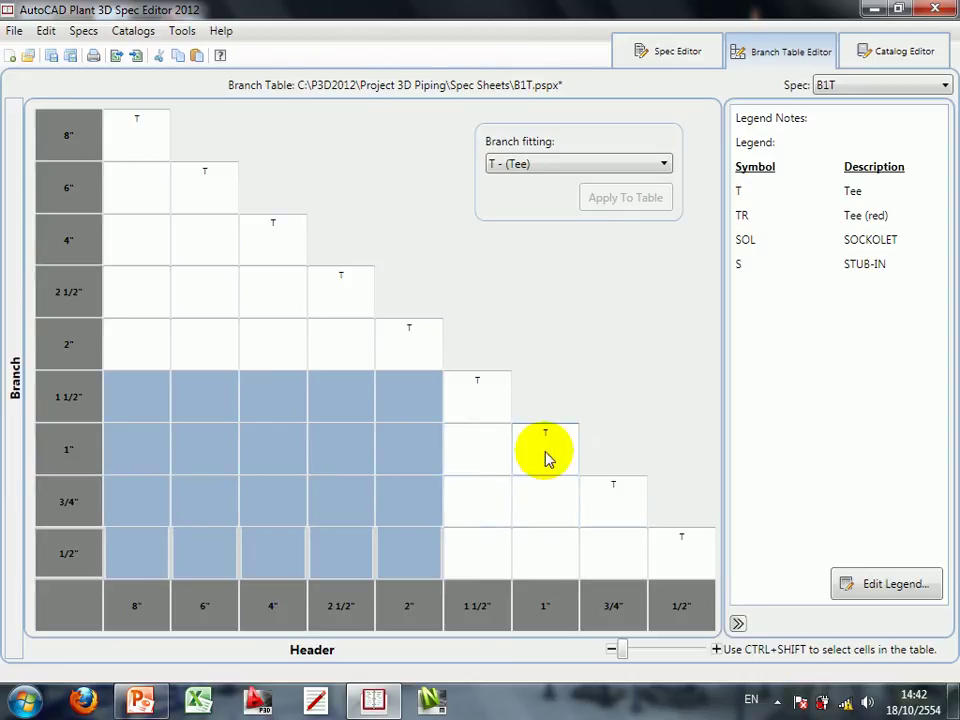
click(611, 165)
click(592, 213)
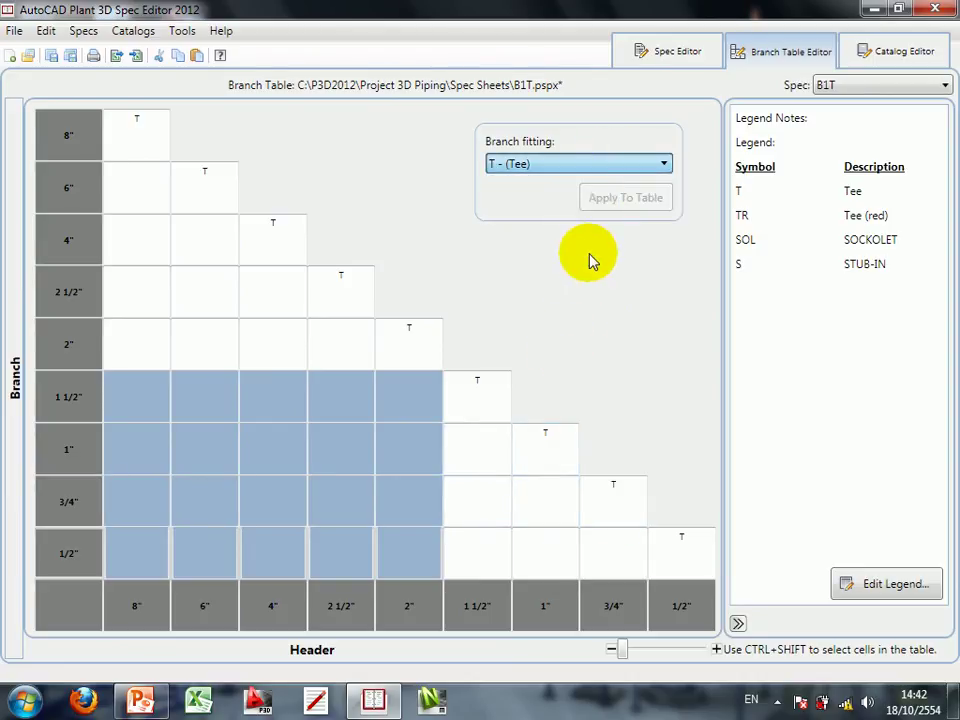
key(Return)
- Assign TR reducing tees to 6"/8", 4"/6", 2 1/2"/4" and 2"/2 1/2" branch/header cells
click(532, 523)
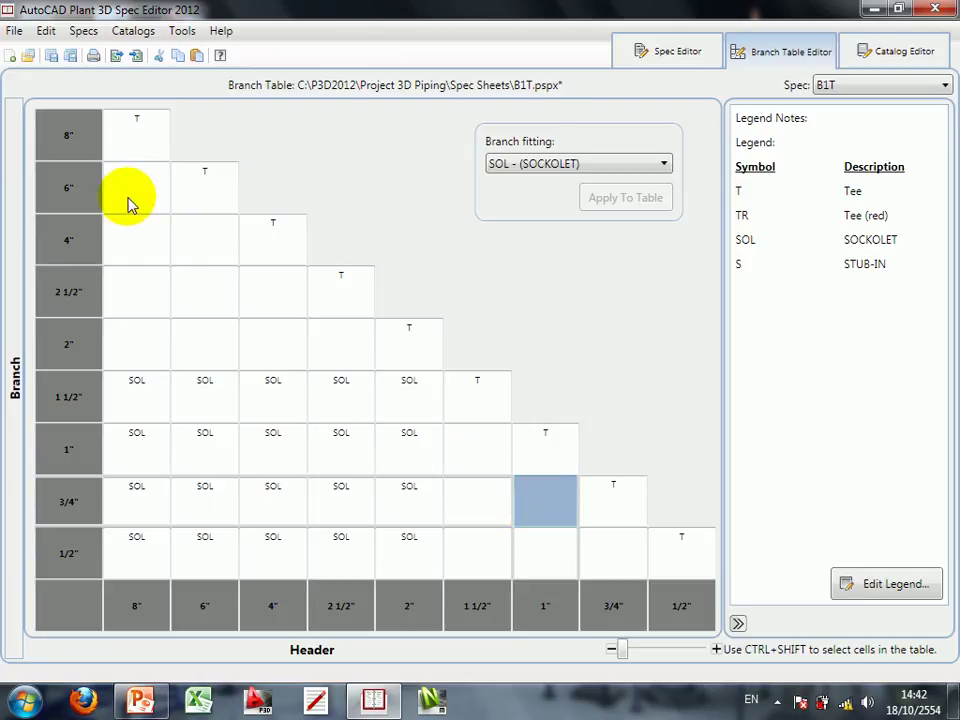
click(545, 166)
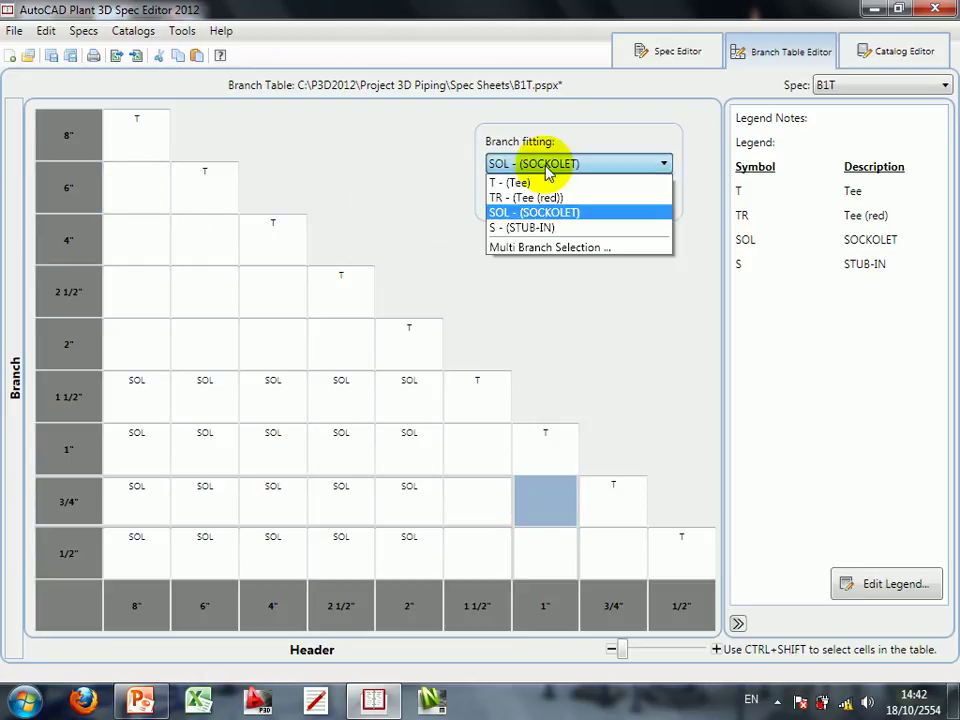
click(520, 197)
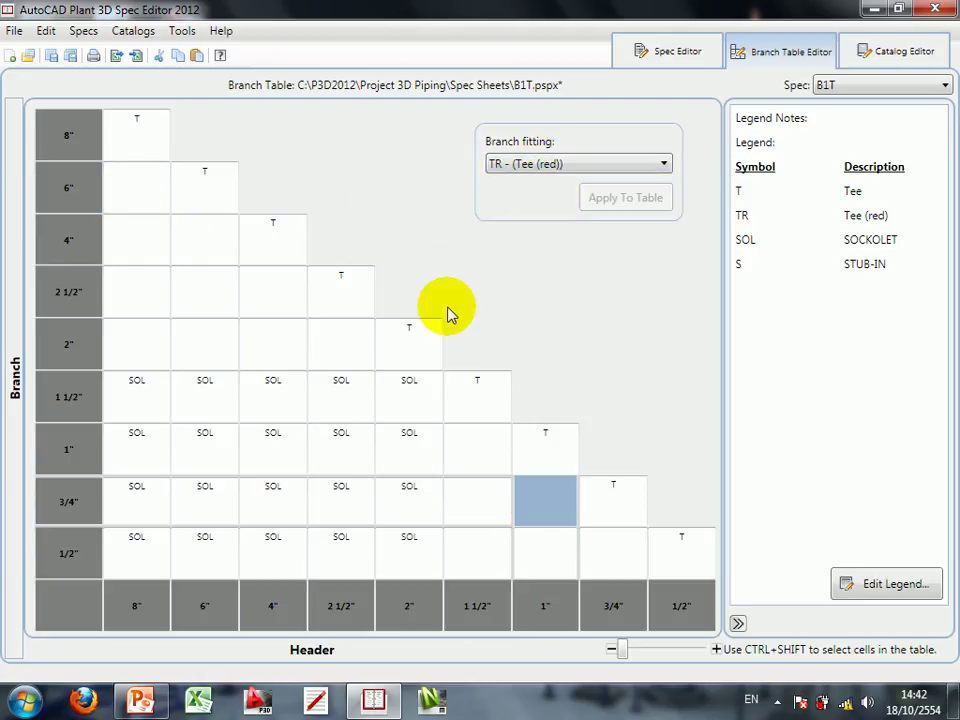
click(148, 200)
ctrl+click(225, 251)
ctrl+click(263, 287)
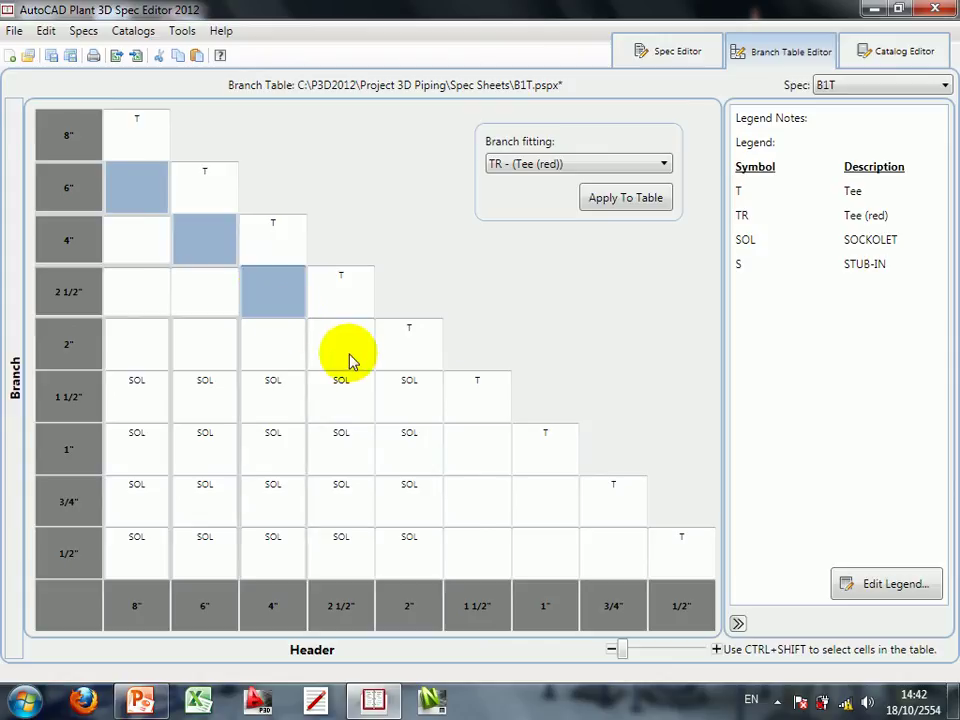
ctrl+click(350, 362)
click(607, 200)
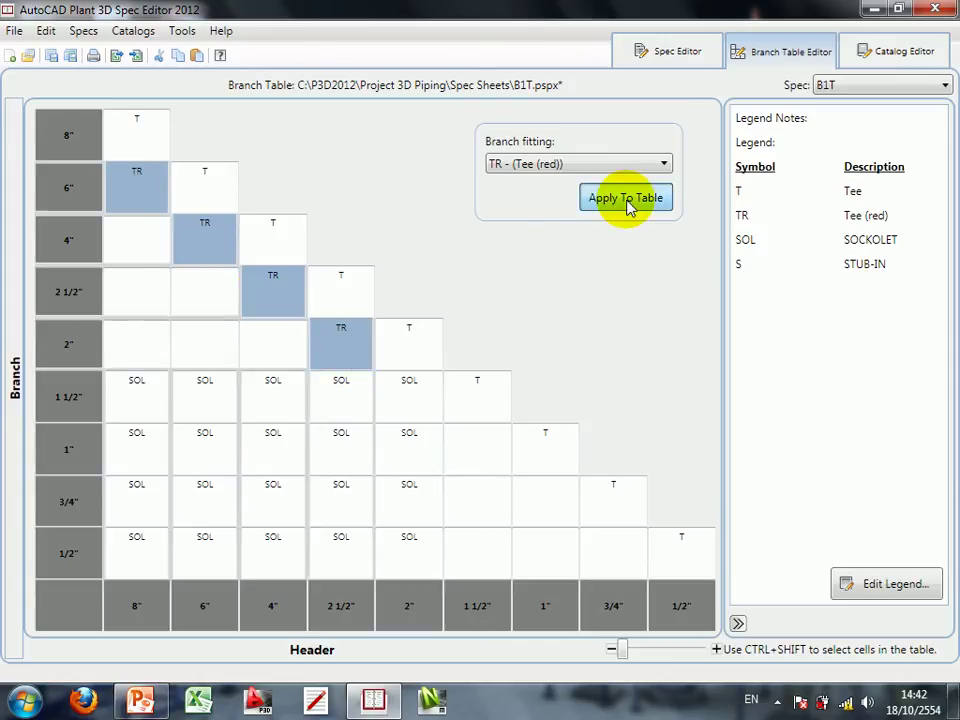
- Assign S stub-ins to all twelve remaining empty reduced-branch cells
click(150, 250)
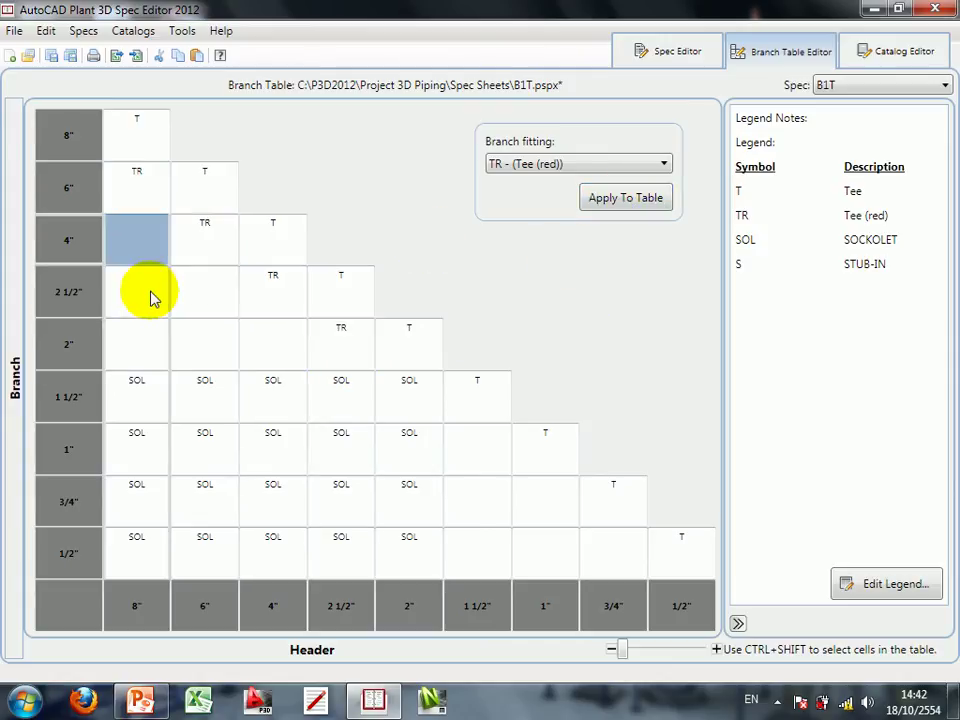
ctrl+click(145, 300)
ctrl+click(140, 345)
ctrl+click(205, 345)
ctrl+click(272, 345)
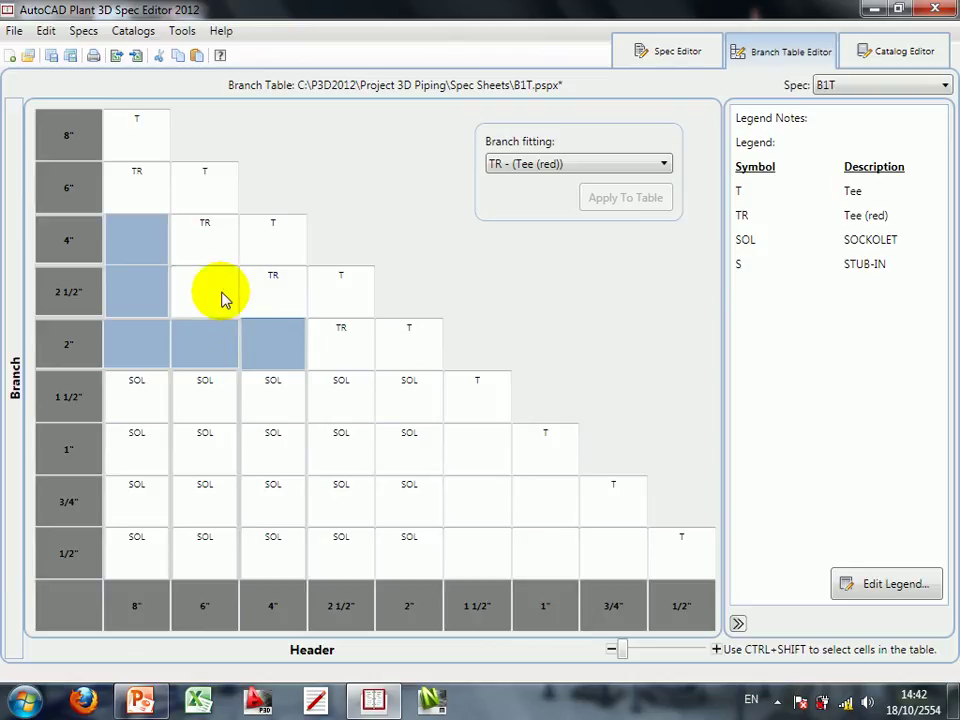
ctrl+click(205, 295)
ctrl+click(465, 445)
ctrl+click(465, 495)
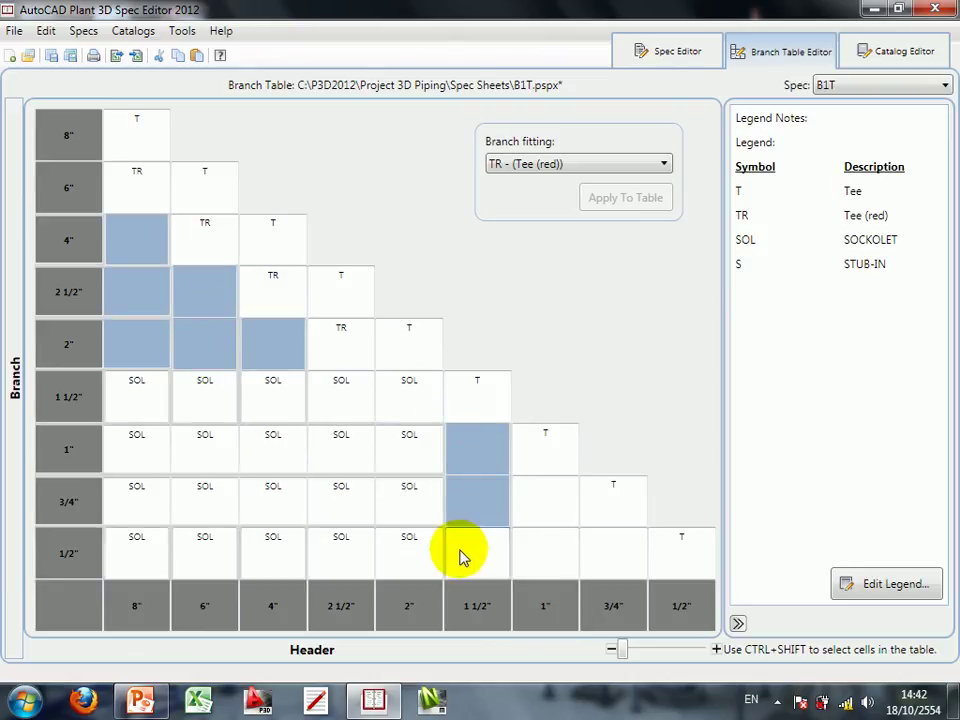
ctrl+click(465, 550)
ctrl+click(548, 554)
ctrl+click(613, 553)
ctrl+click(561, 508)
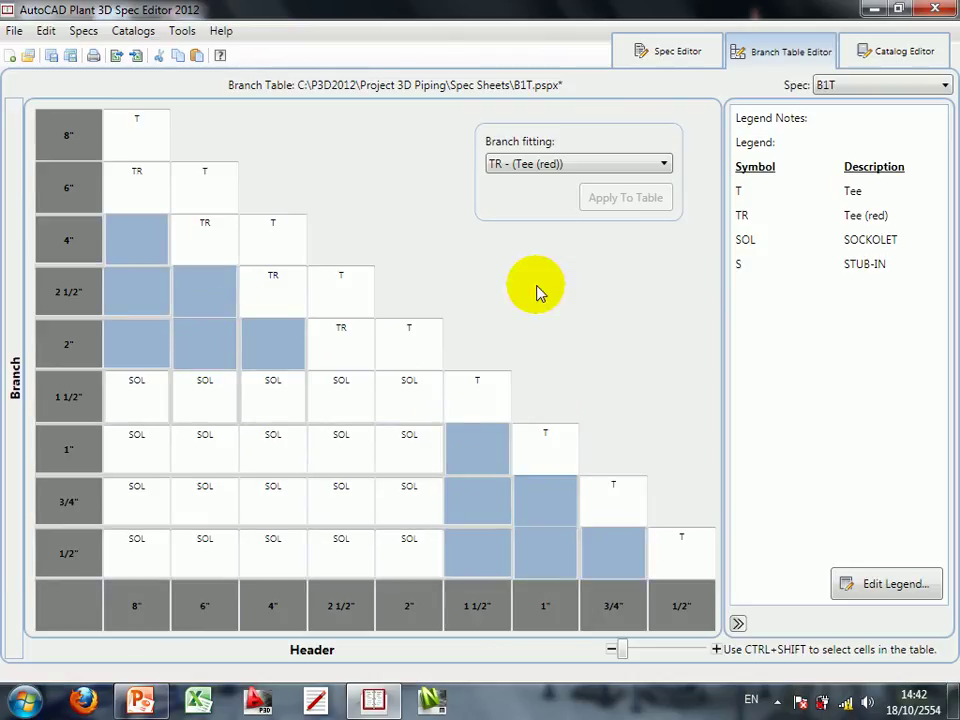
click(580, 165)
click(525, 227)
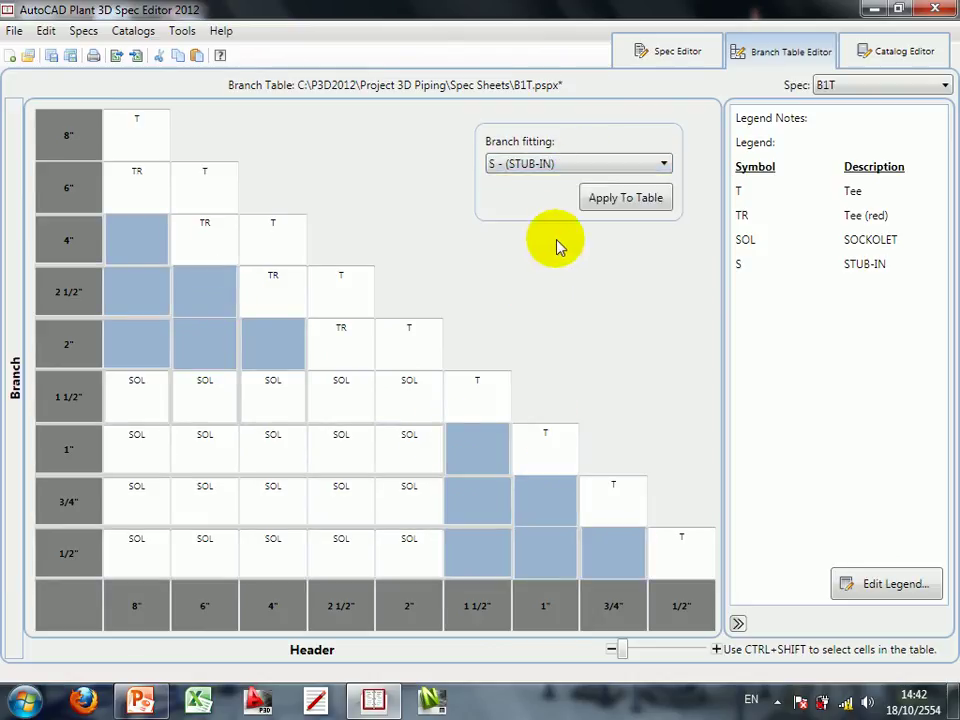
click(621, 197)
click(520, 545)
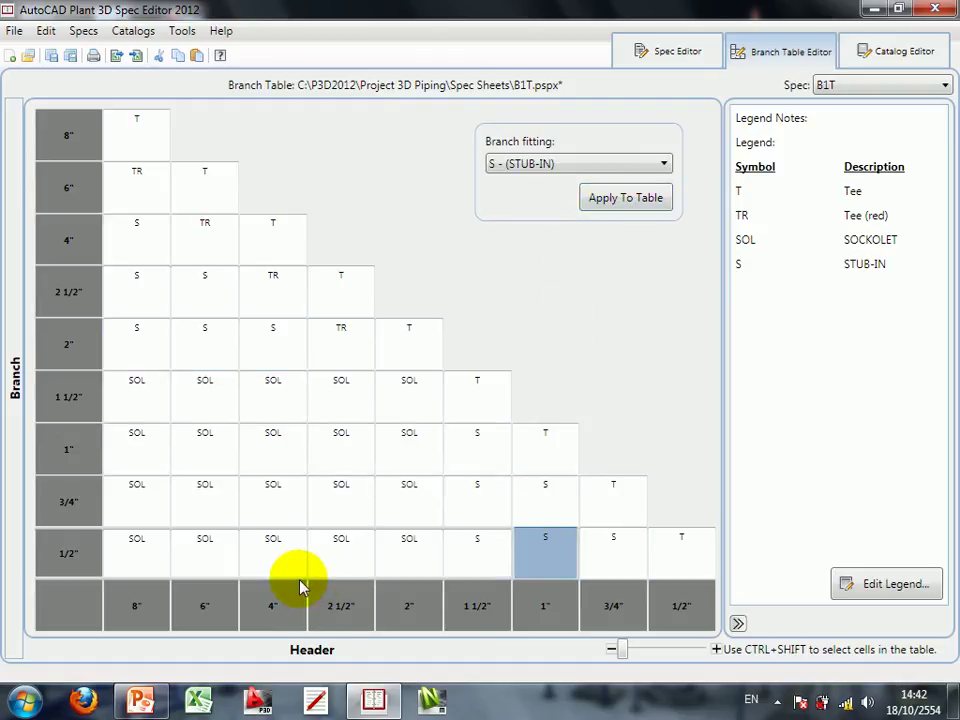
- Give the 4" branch on 6" header TR first and STUB-IN second, then save B1T
double_click(205, 240)
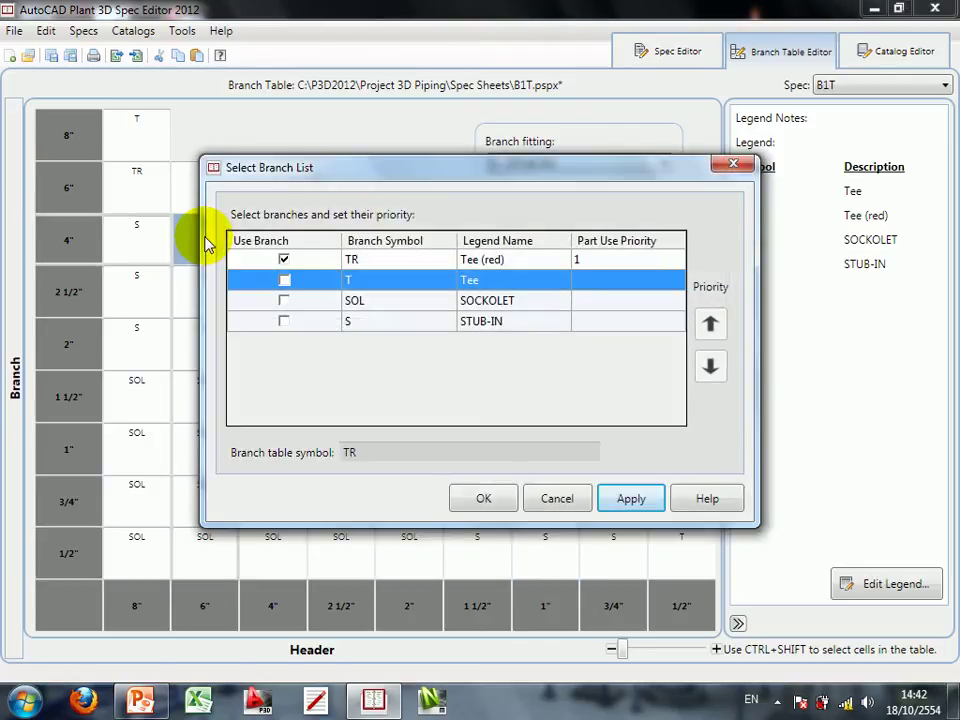
click(284, 321)
click(284, 321)
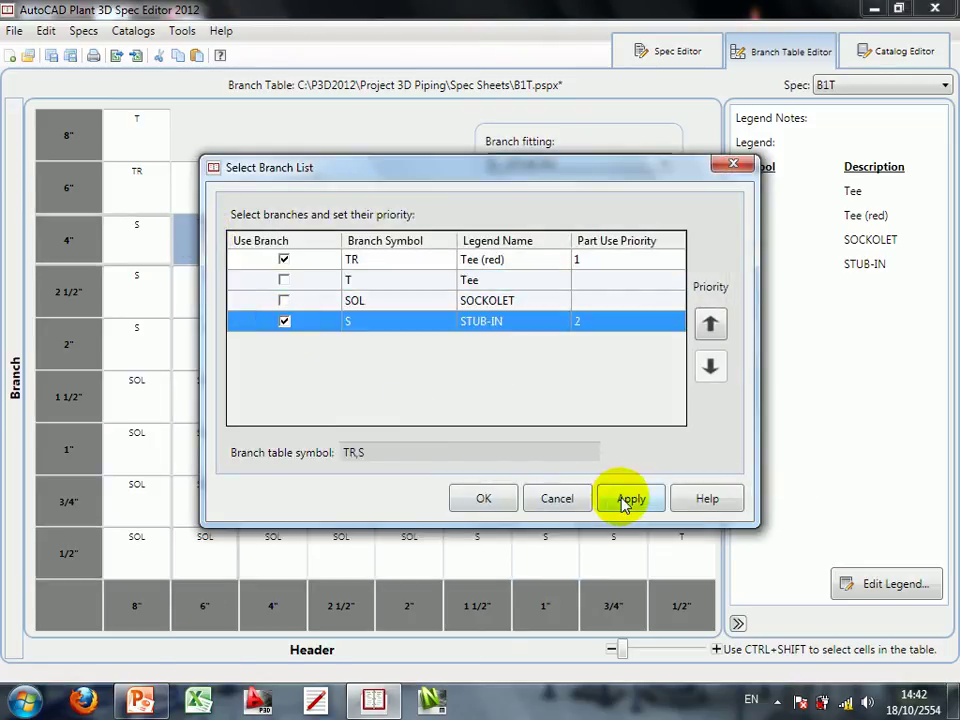
click(482, 499)
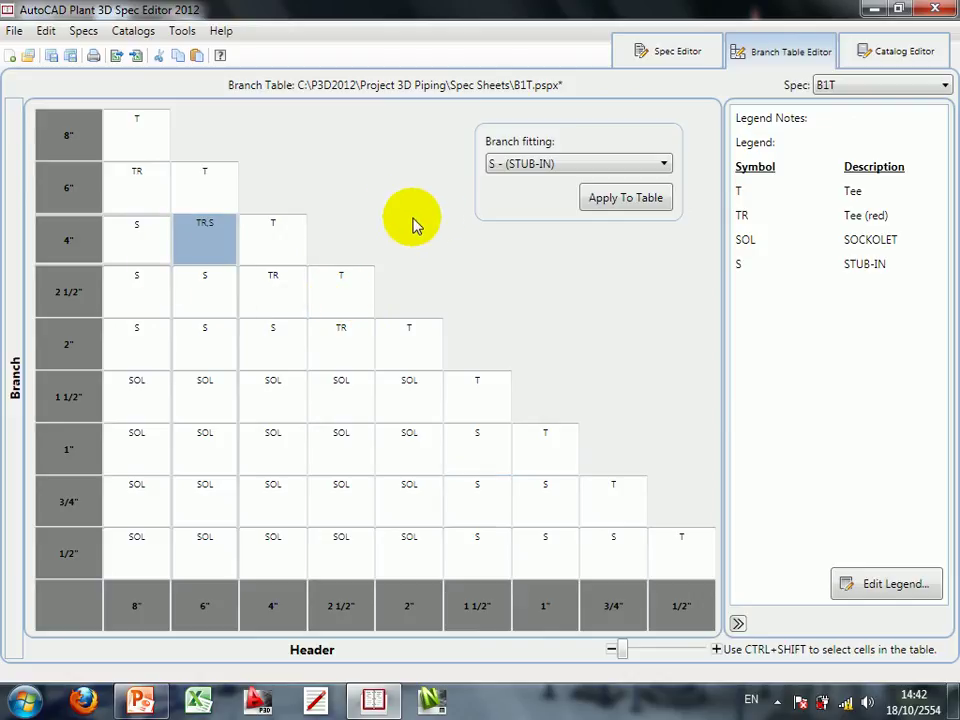
click(51, 55)
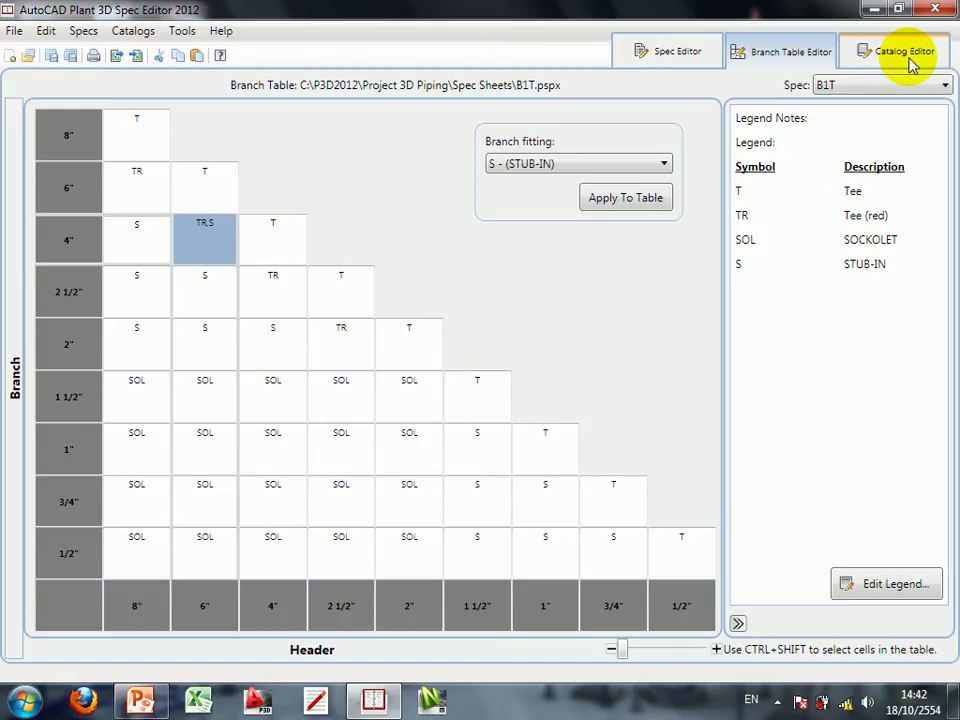
- In the ASME Valves catalog, view the Globe Valve, Reduced Port, 1500 LB, SW sizes 3/8"–2"
click(910, 60)
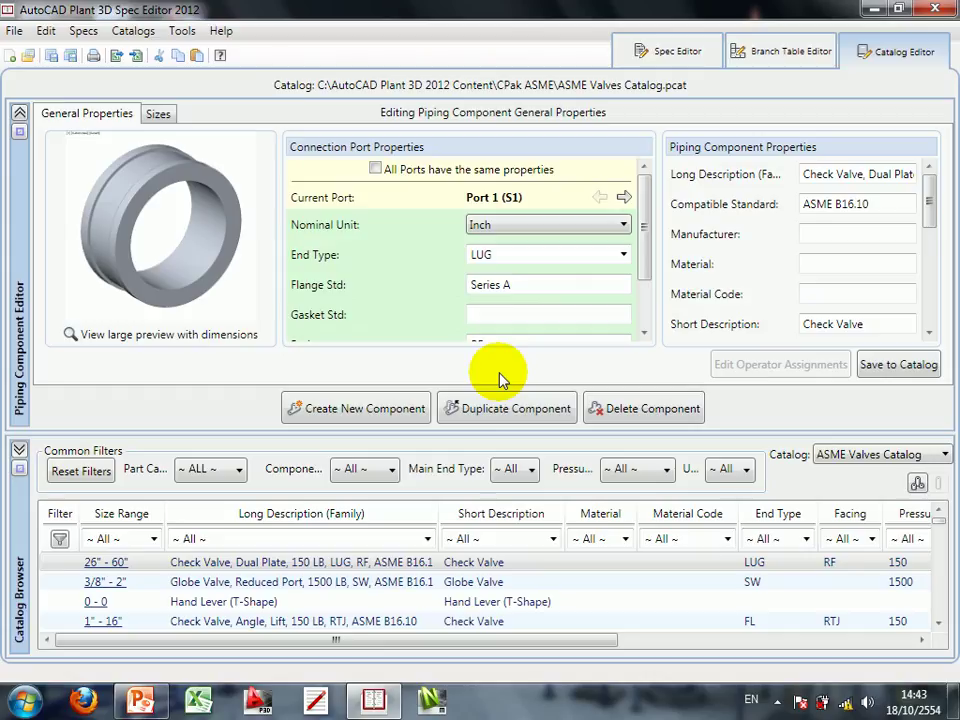
click(388, 416)
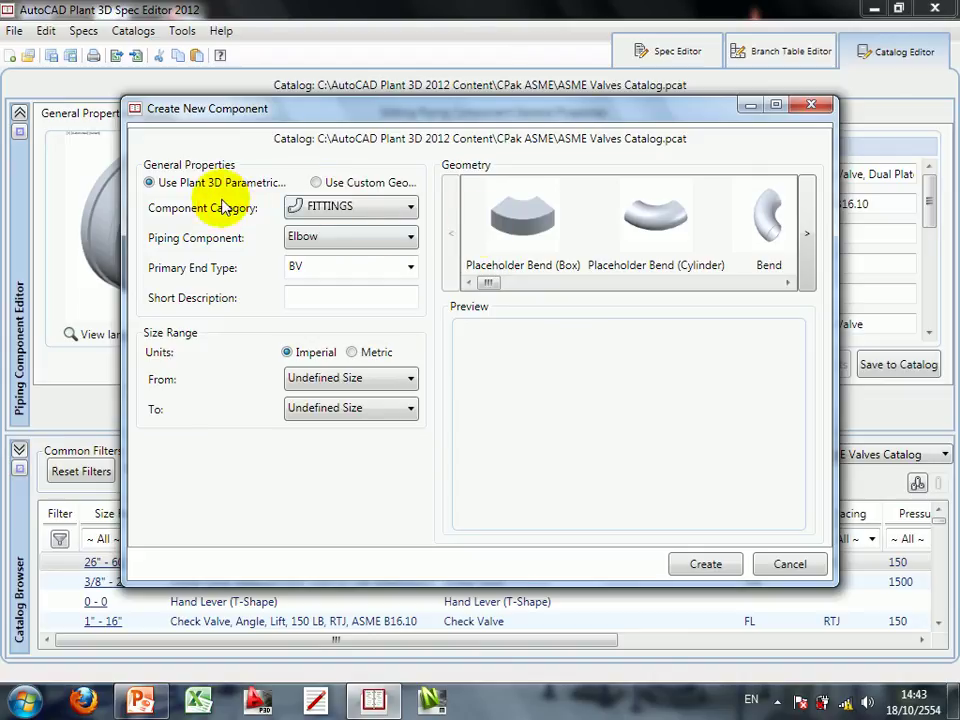
click(333, 188)
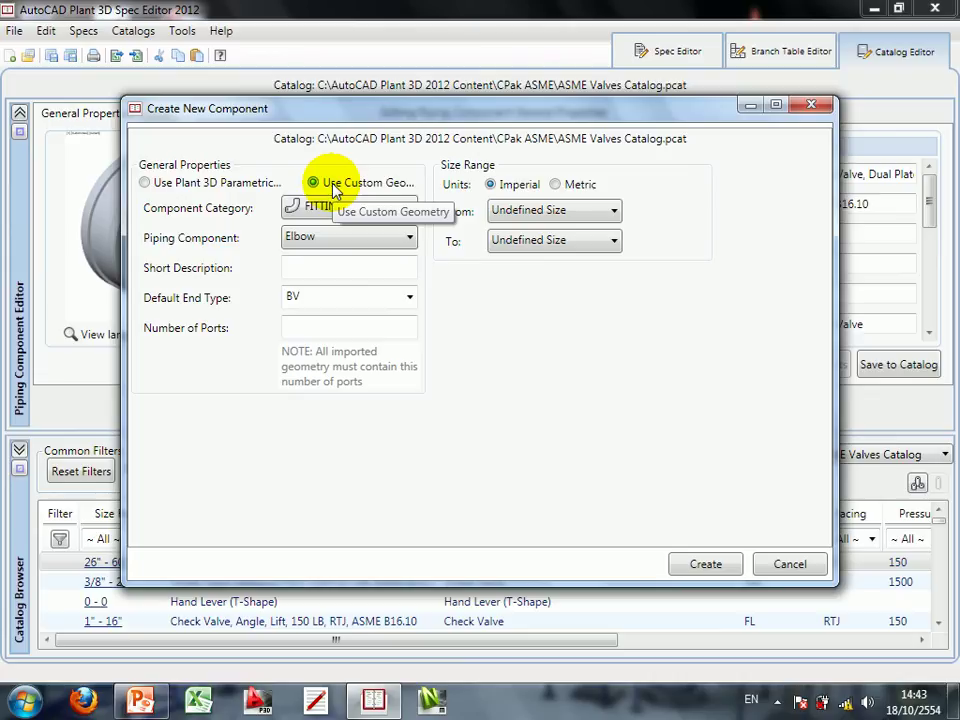
key(Escape)
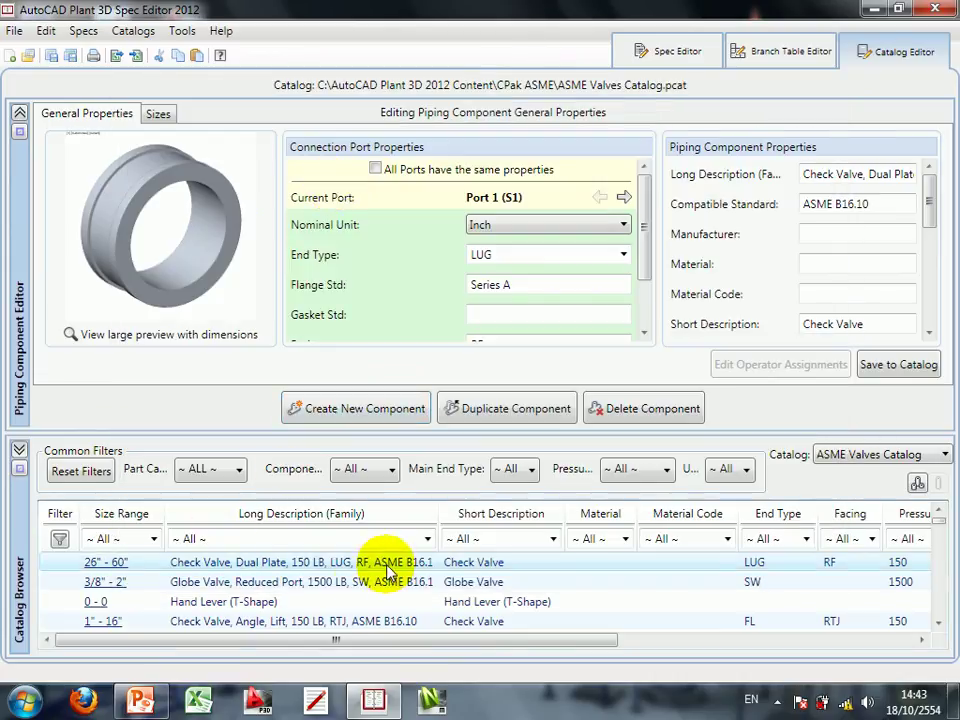
key(Down)
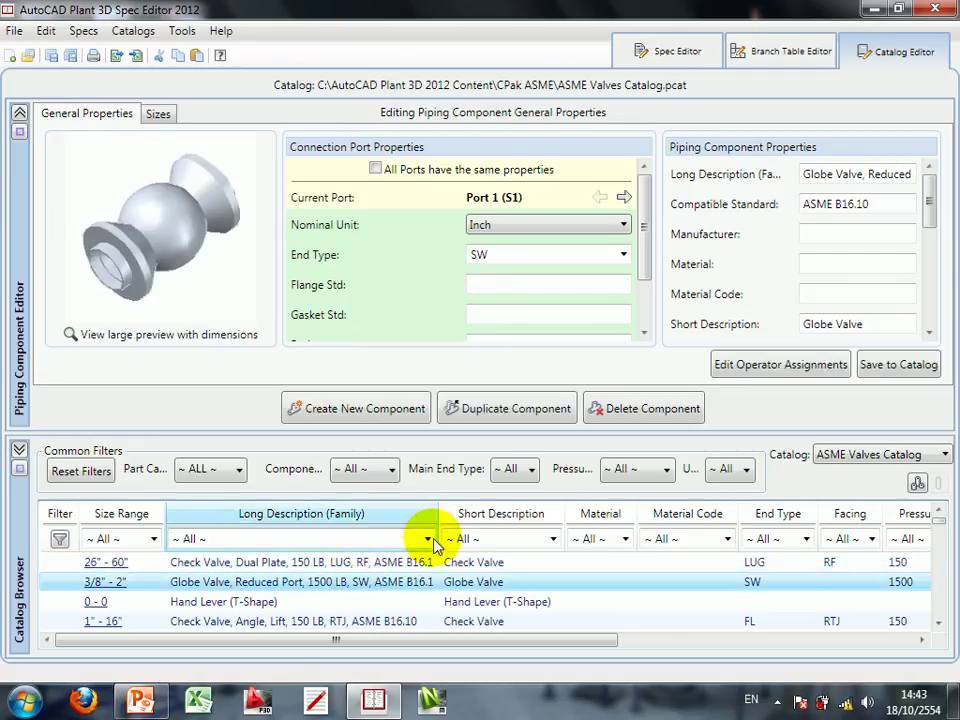
click(160, 114)
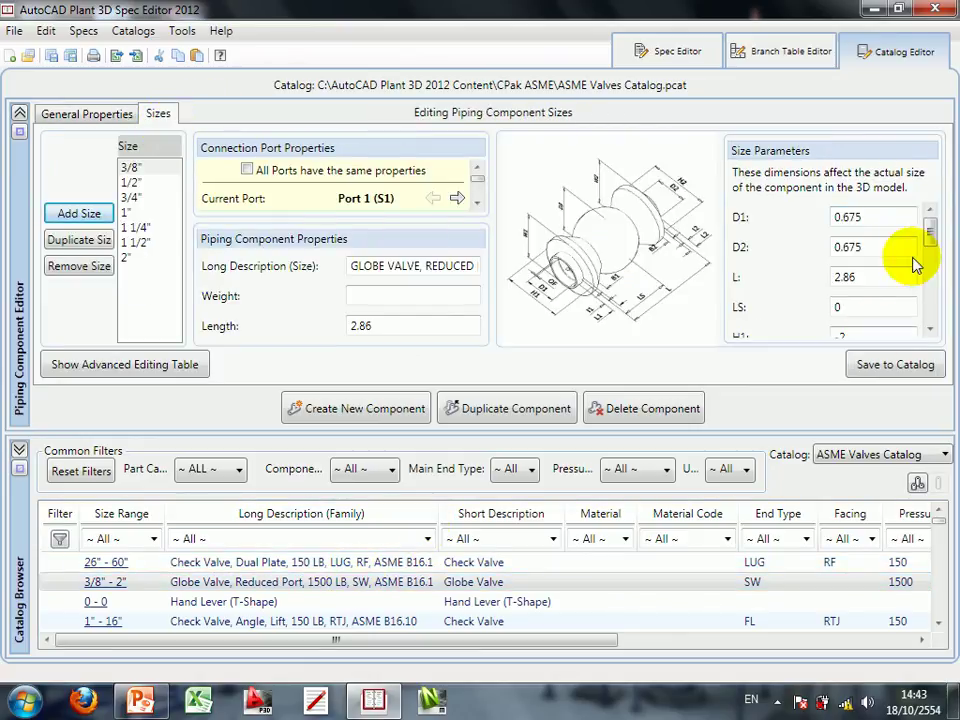
mouse_move(929, 229)
mouse_down()
mouse_move(931, 262)
mouse_move(937, 232)
mouse_up()
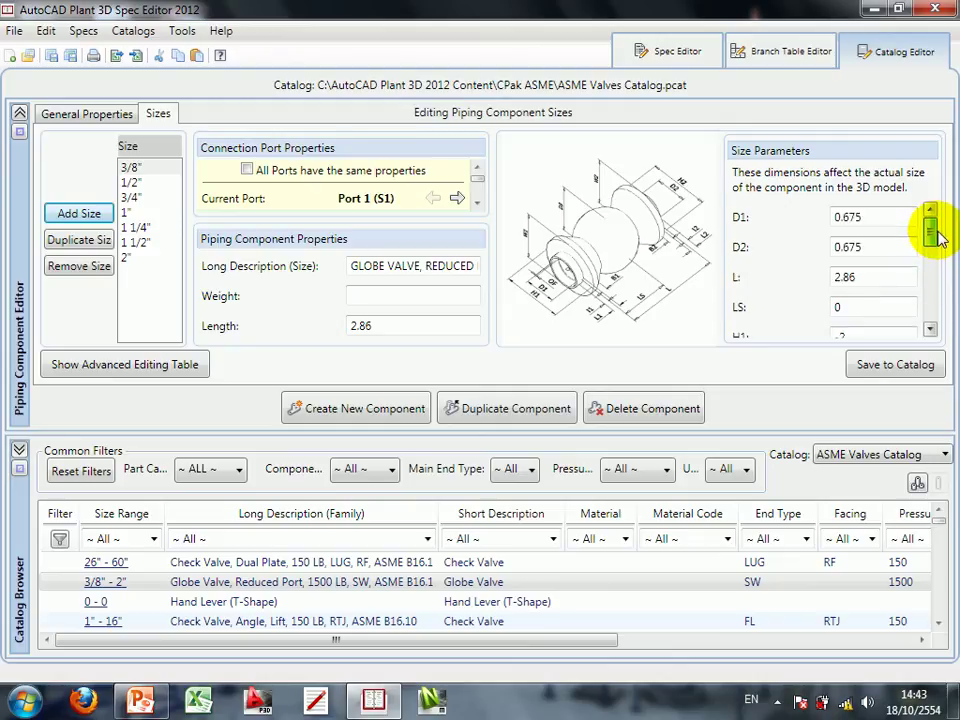